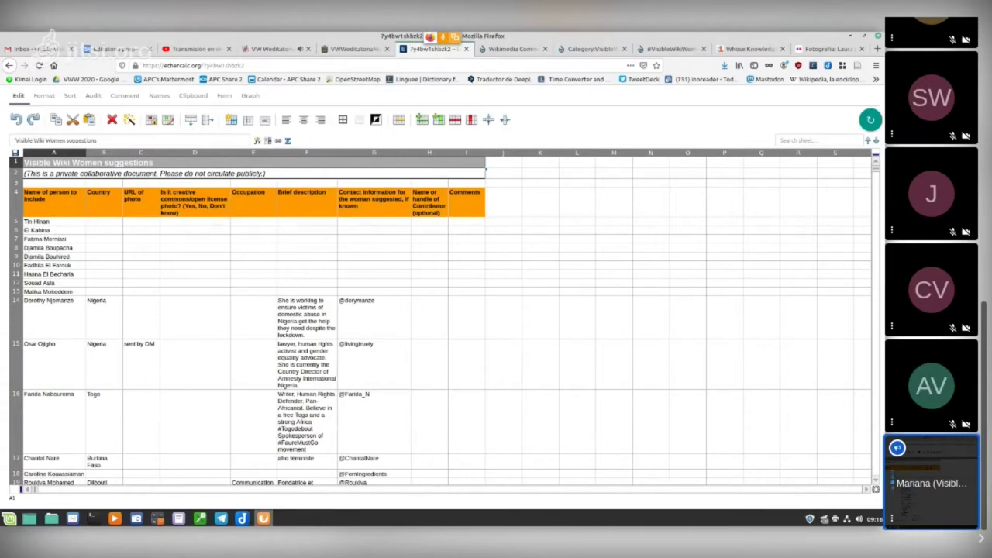
# Step: Switch to the Commons tab, then to the Category:VisibleWikiWomen 2020 tab listing six subcategories
pyautogui.scroll(-3, 442, 318)
pyautogui.scroll(-6, 446, 320)
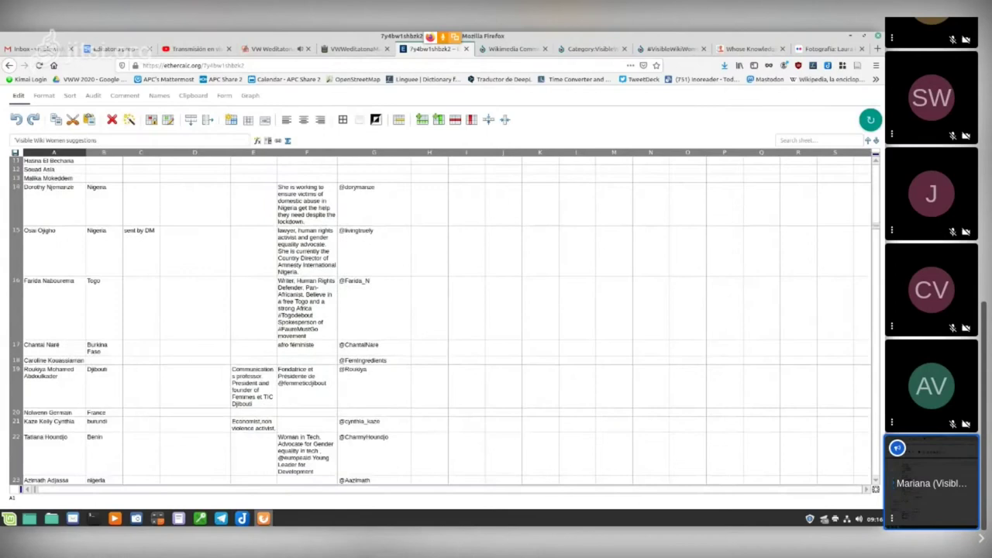
pyautogui.scroll(-15, 446, 323)
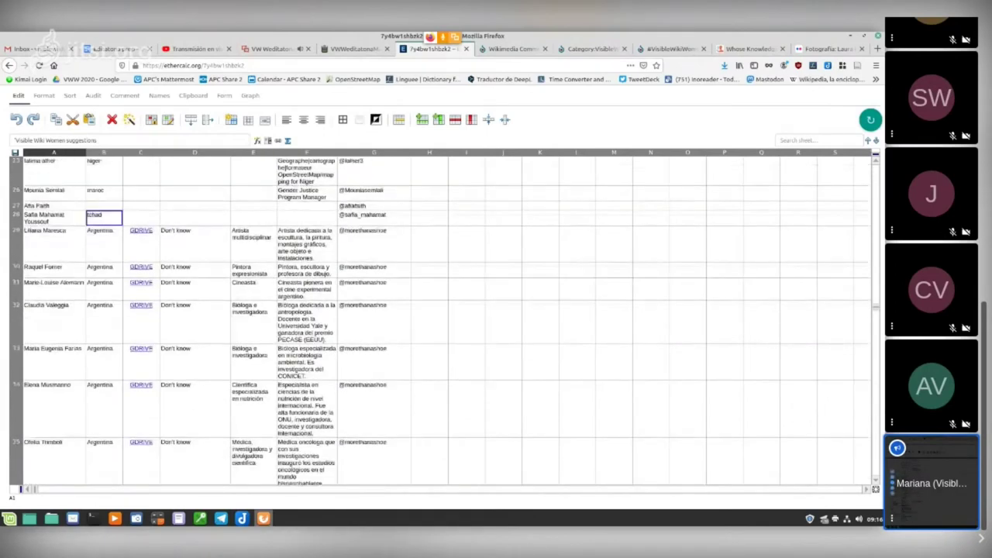
pyautogui.scroll(-5, 446, 322)
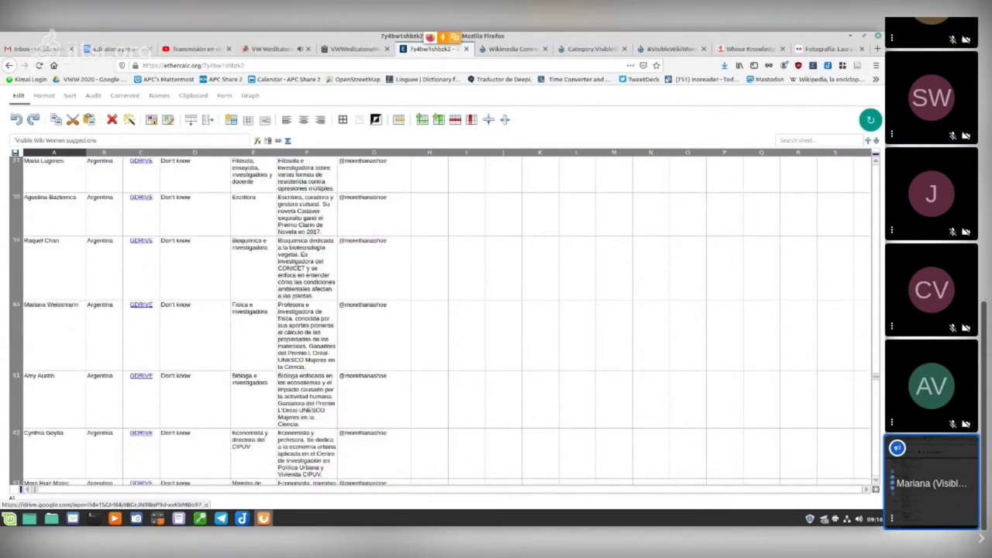
pyautogui.scroll(10, 446, 323)
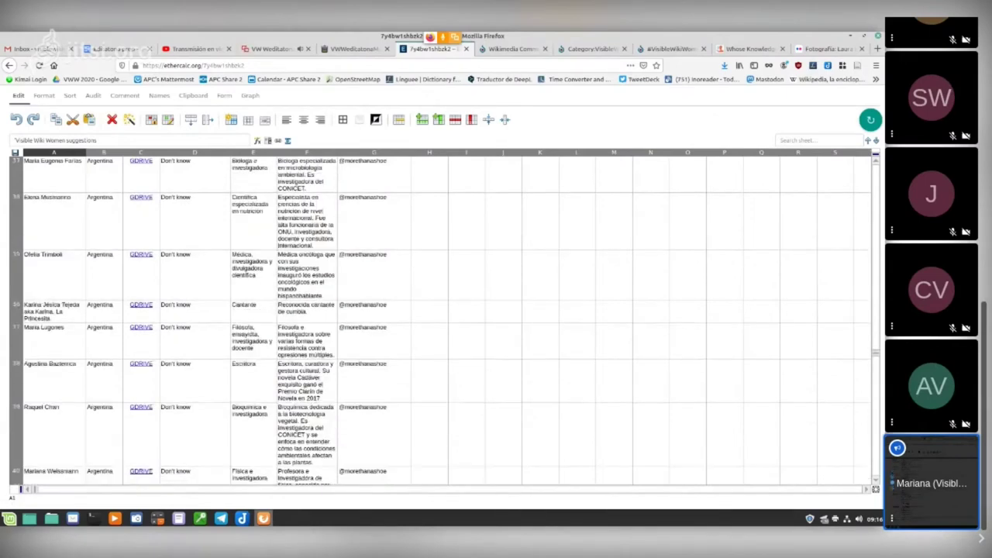
pyautogui.scroll(15, 447, 323)
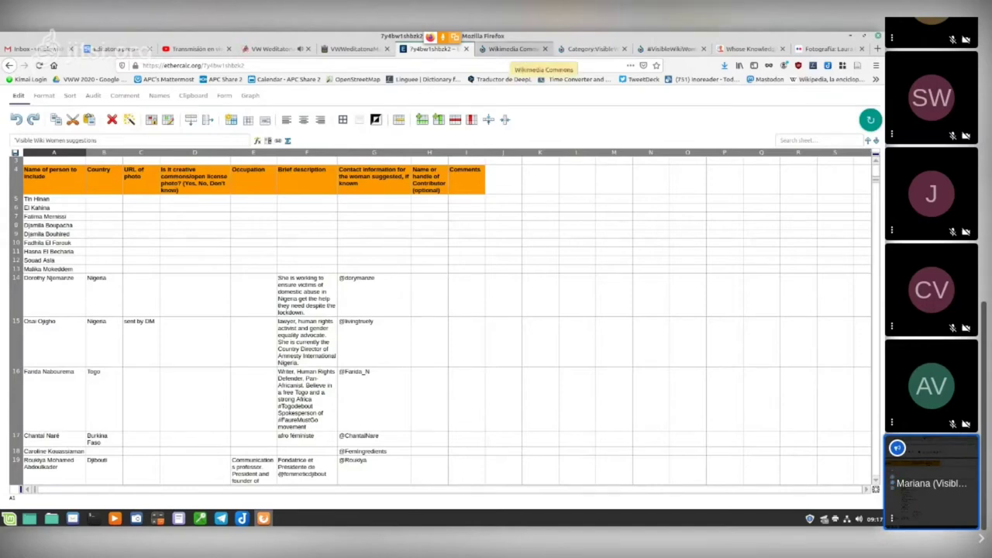
pyautogui.click(512, 49)
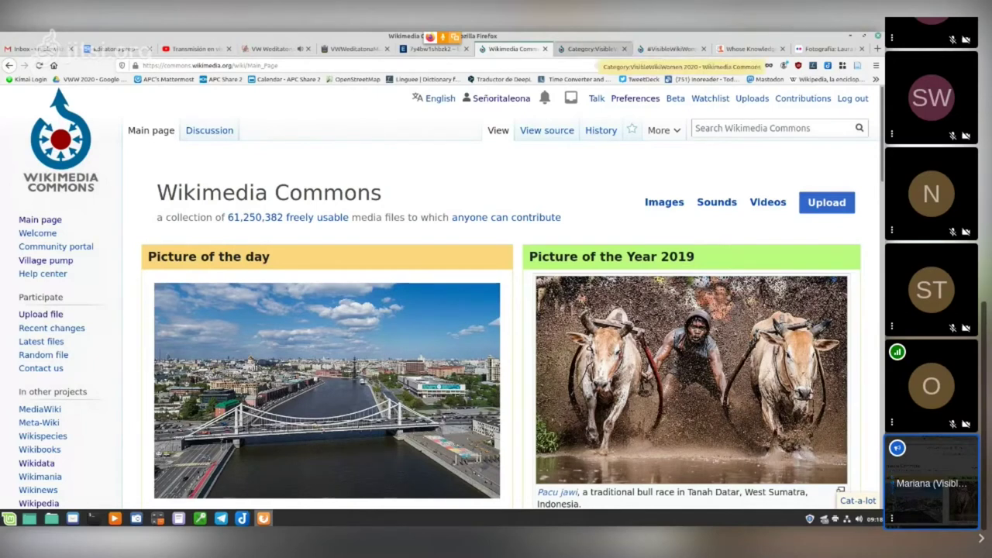
pyautogui.click(593, 48)
pyautogui.scroll(5, 496, 310)
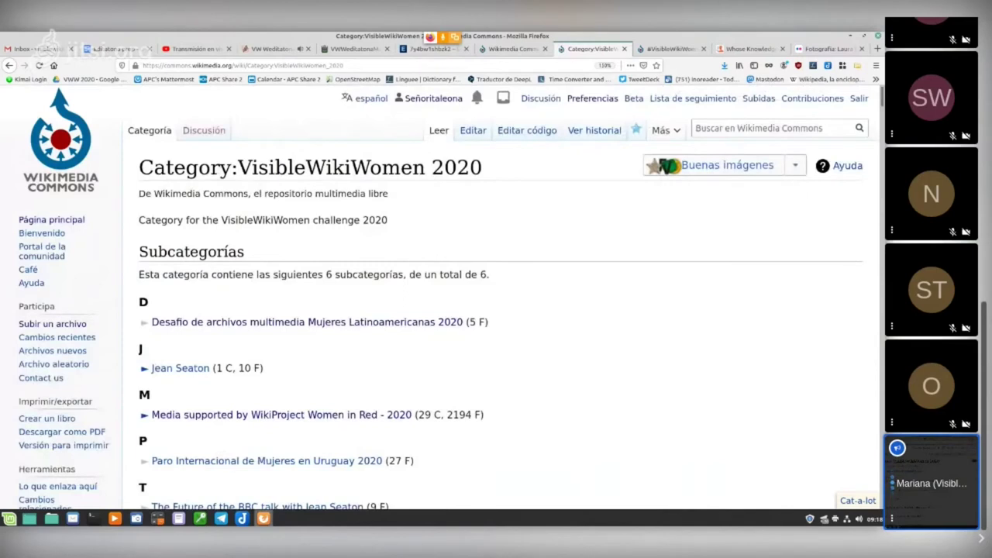
pyautogui.scroll(-4, 496, 310)
pyautogui.scroll(4, 496, 310)
pyautogui.scroll(-8, 496, 310)
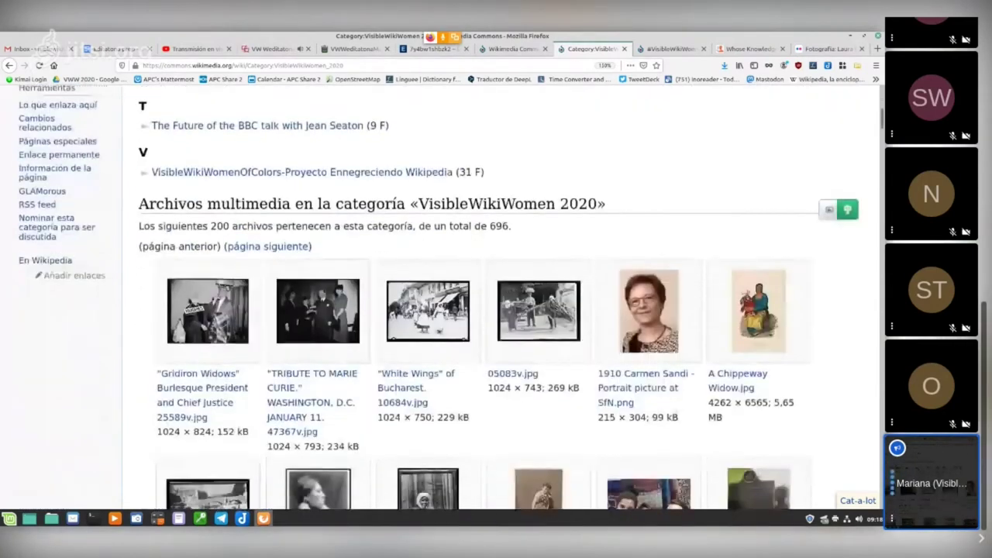
pyautogui.scroll(-3, 534, 341)
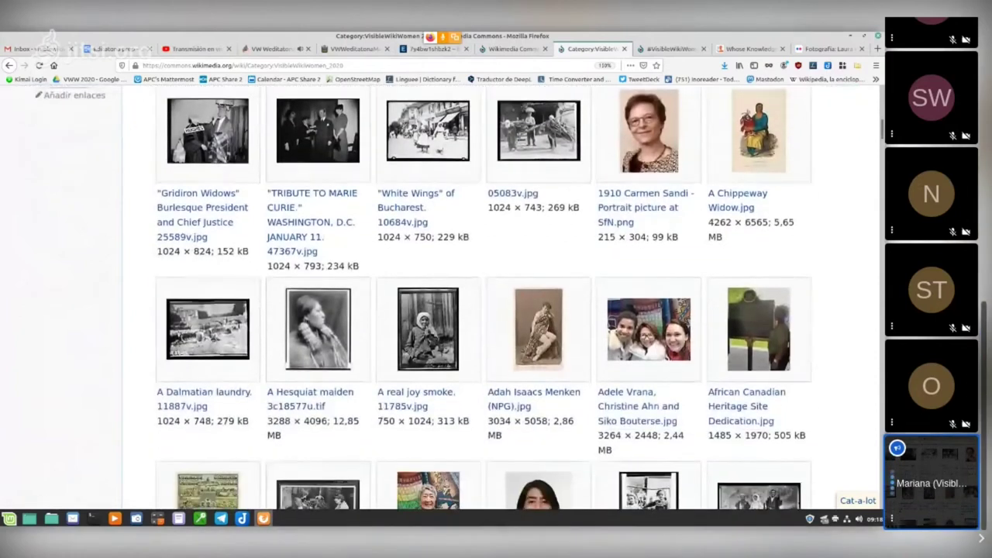
pyautogui.scroll(-10, 534, 325)
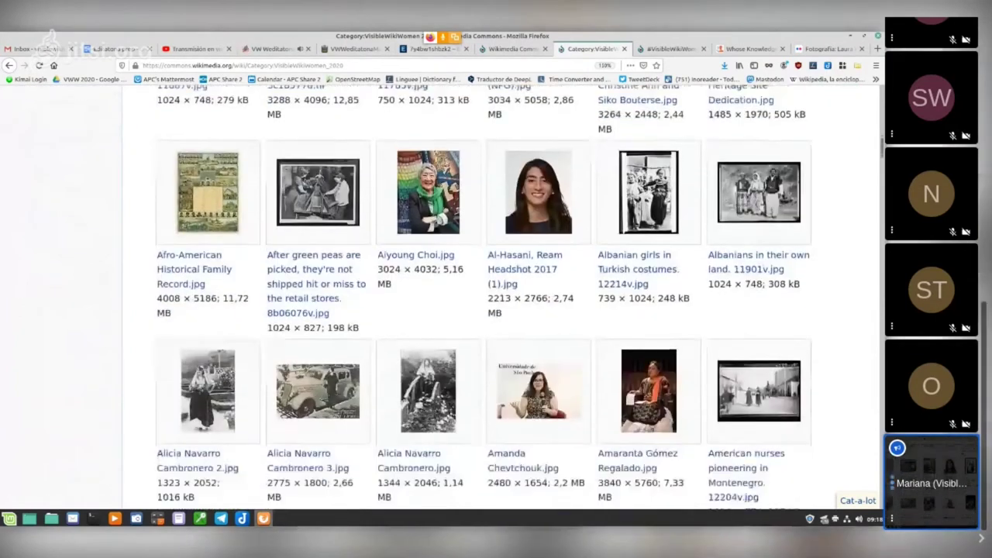
pyautogui.scroll(-1, 533, 310)
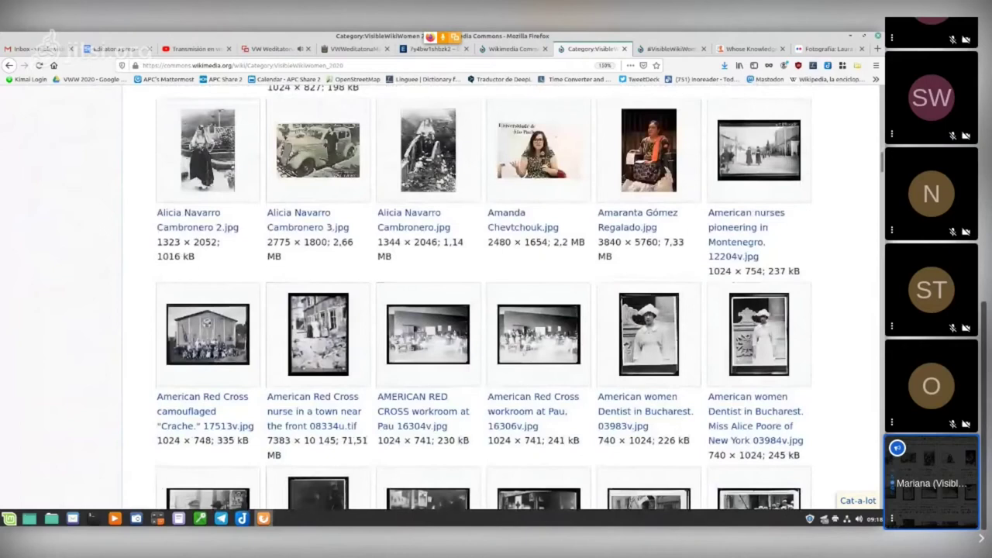
pyautogui.scroll(-7, 533, 310)
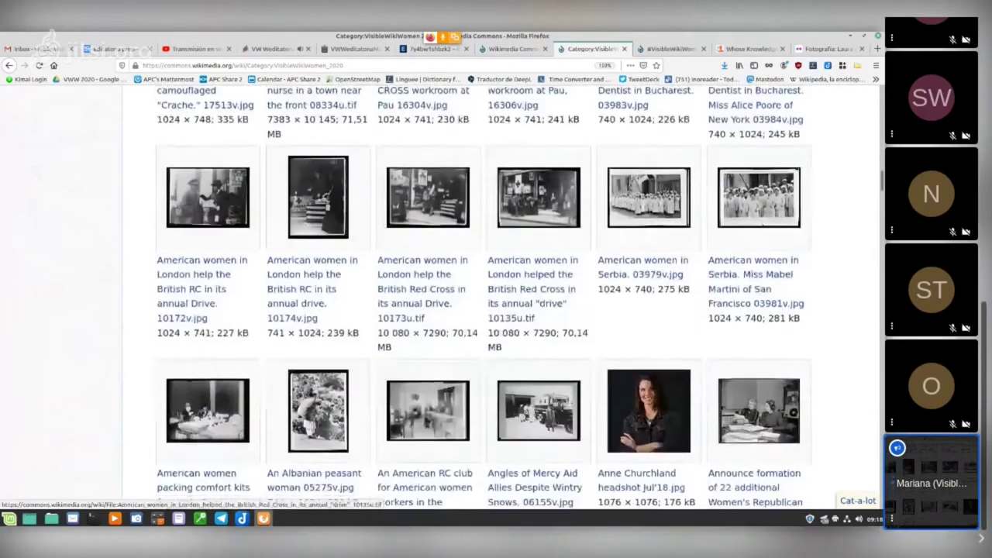
pyautogui.scroll(-5, 534, 310)
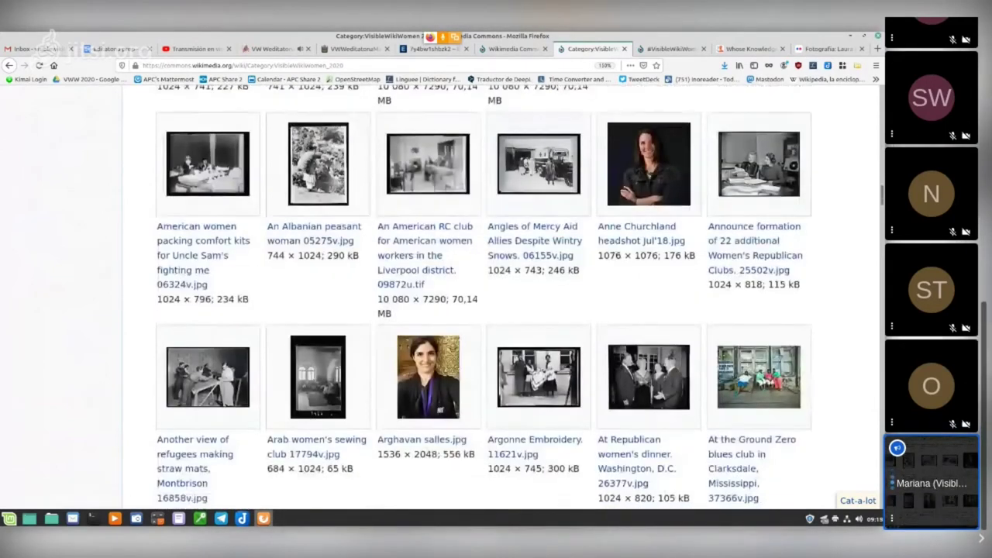
pyautogui.scroll(-5, 533, 310)
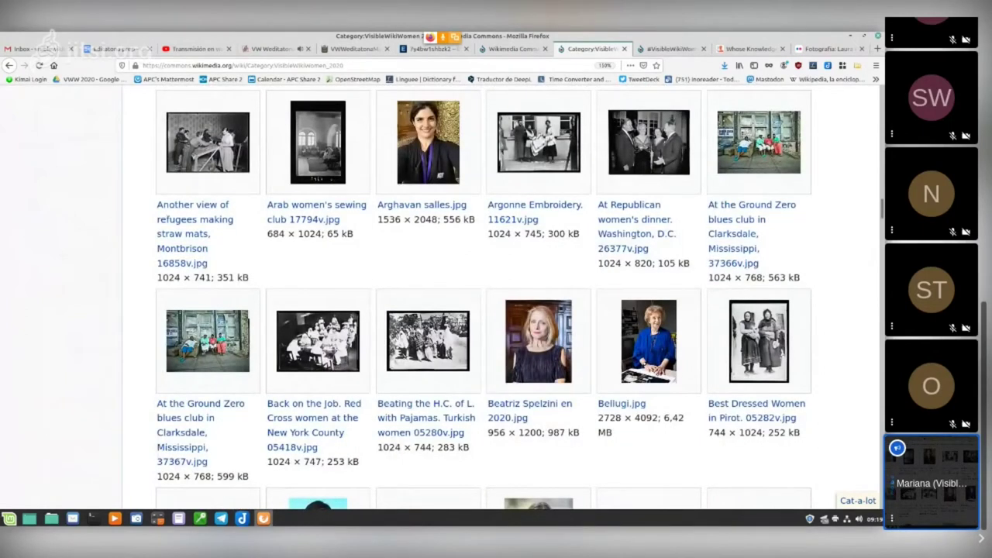
pyautogui.scroll(-1, 497, 294)
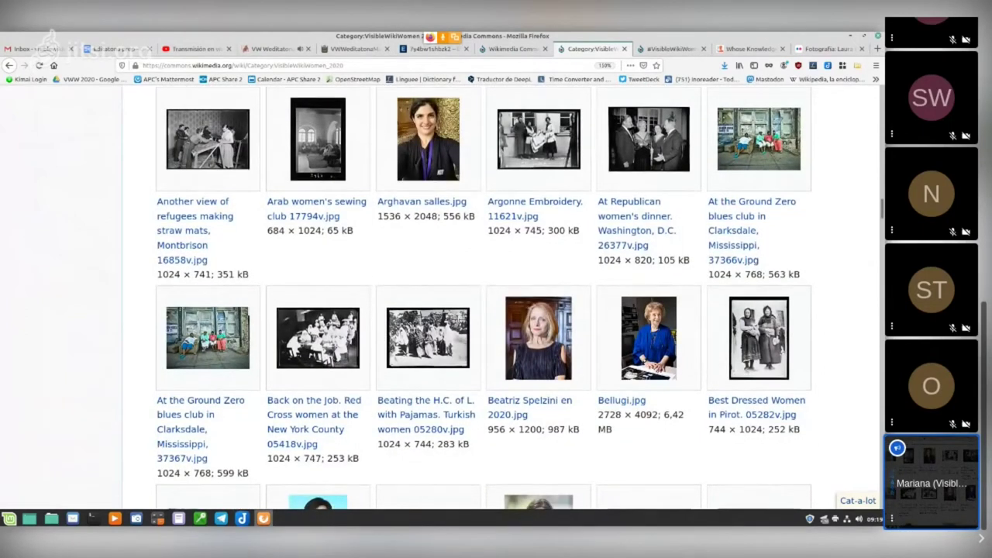
pyautogui.scroll(-5, 536, 321)
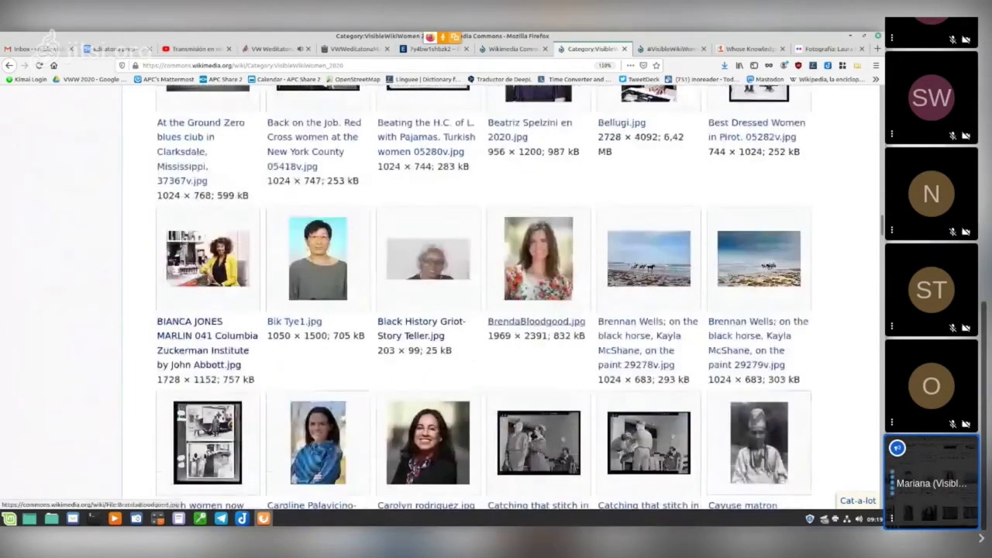
pyautogui.scroll(-2, 537, 321)
pyautogui.scroll(-3, 536, 321)
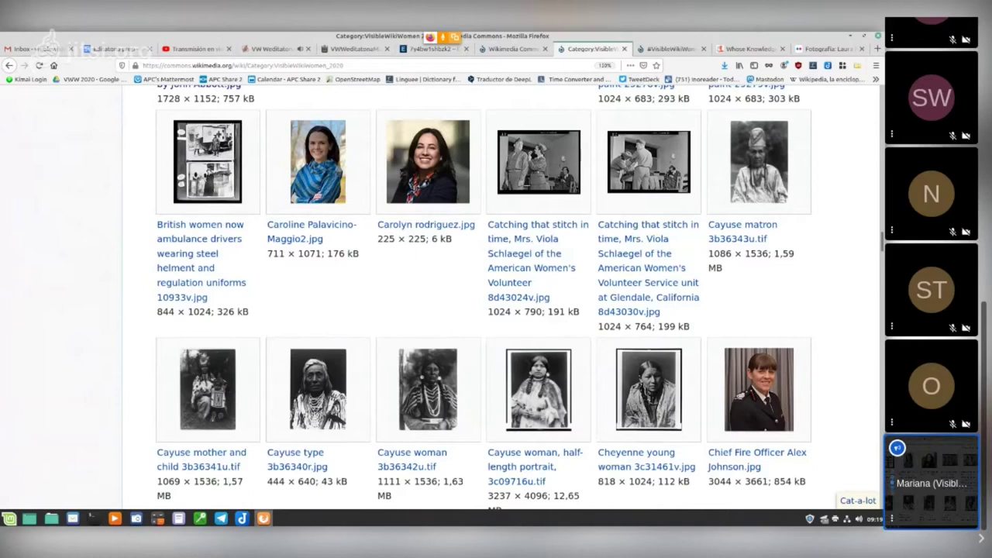
pyautogui.scroll(-5, 497, 302)
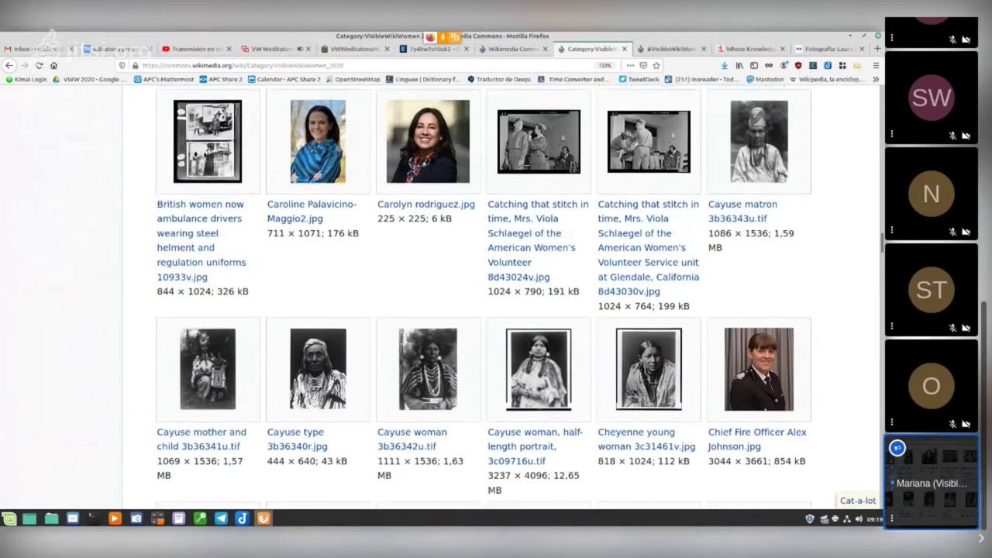
pyautogui.scroll(10, 497, 303)
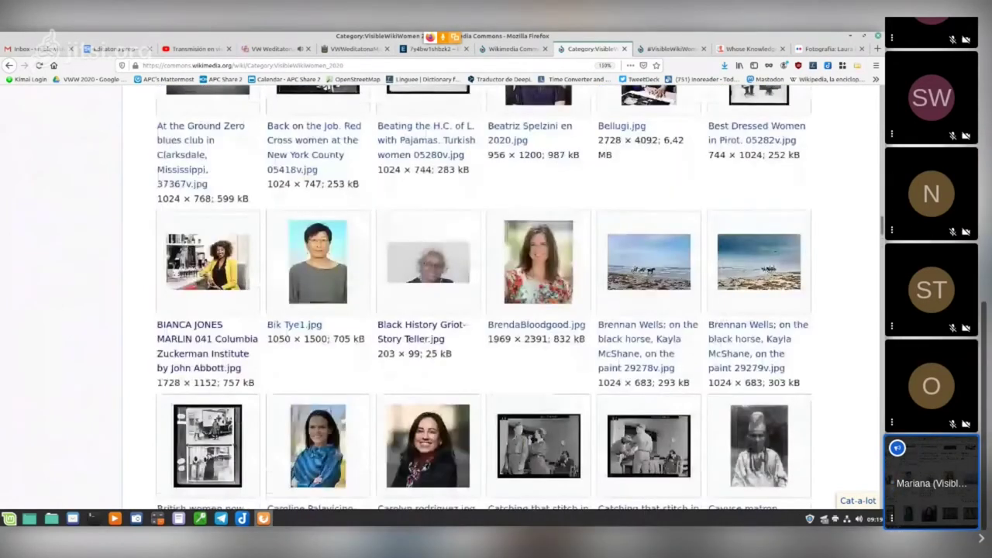
pyautogui.scroll(-15, 496, 303)
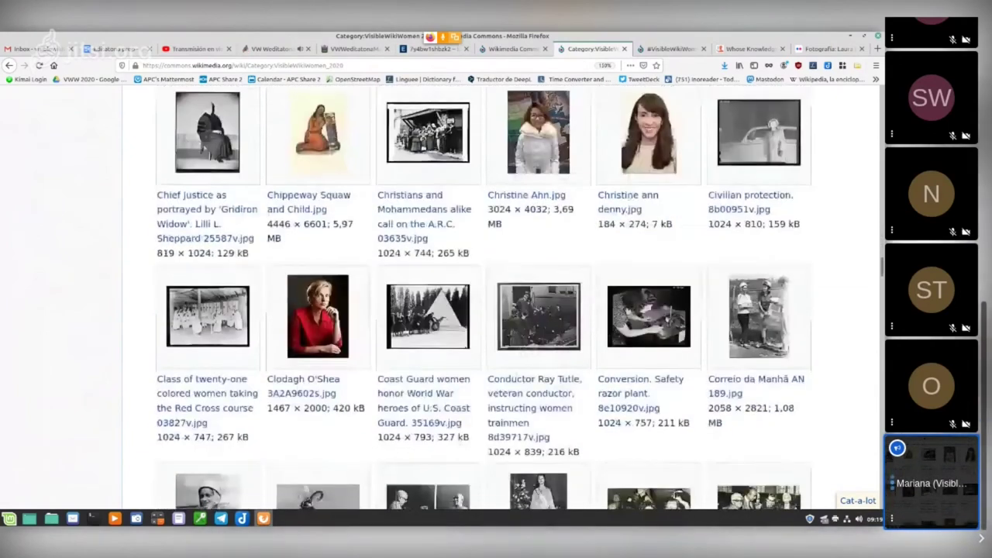
pyautogui.scroll(-3, 496, 302)
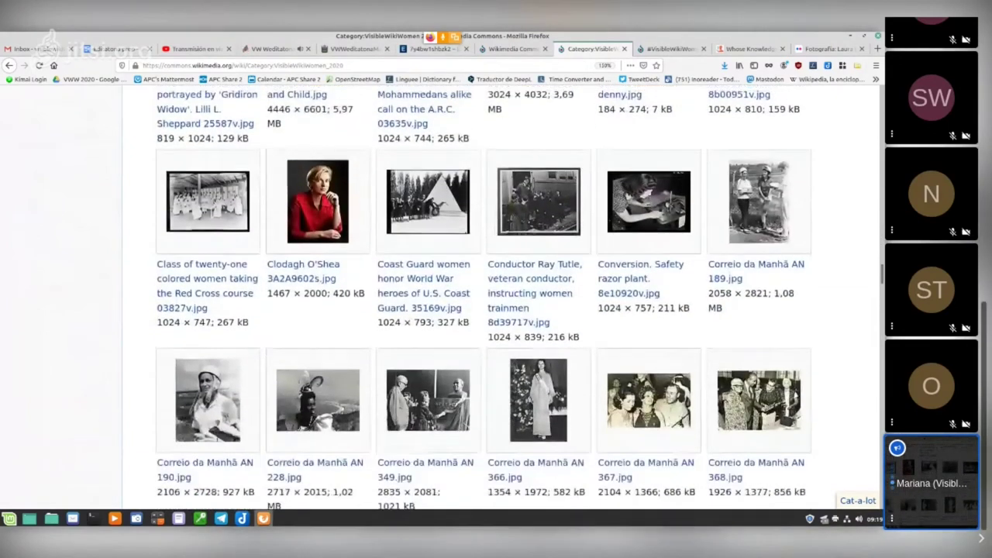
pyautogui.scroll(6, 496, 302)
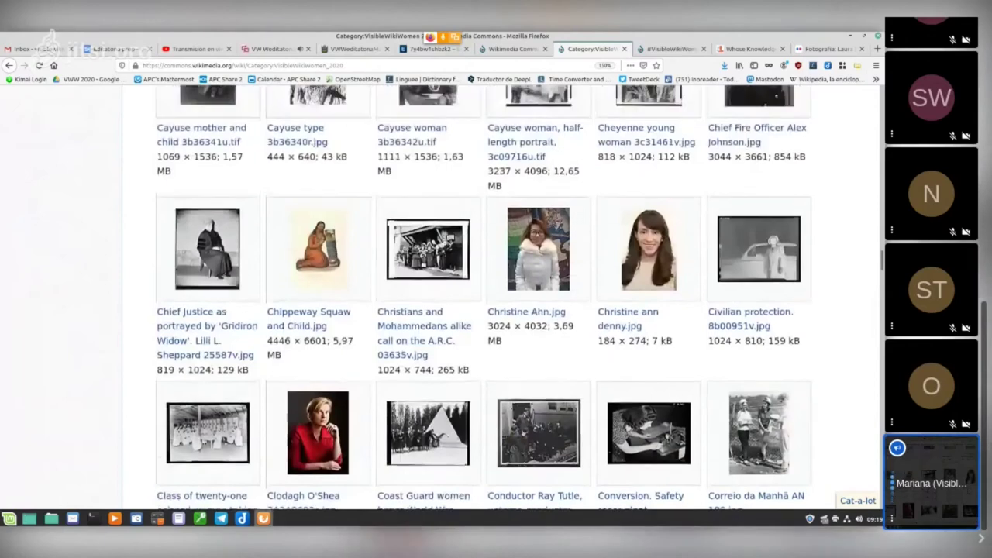
pyautogui.scroll(18, 496, 302)
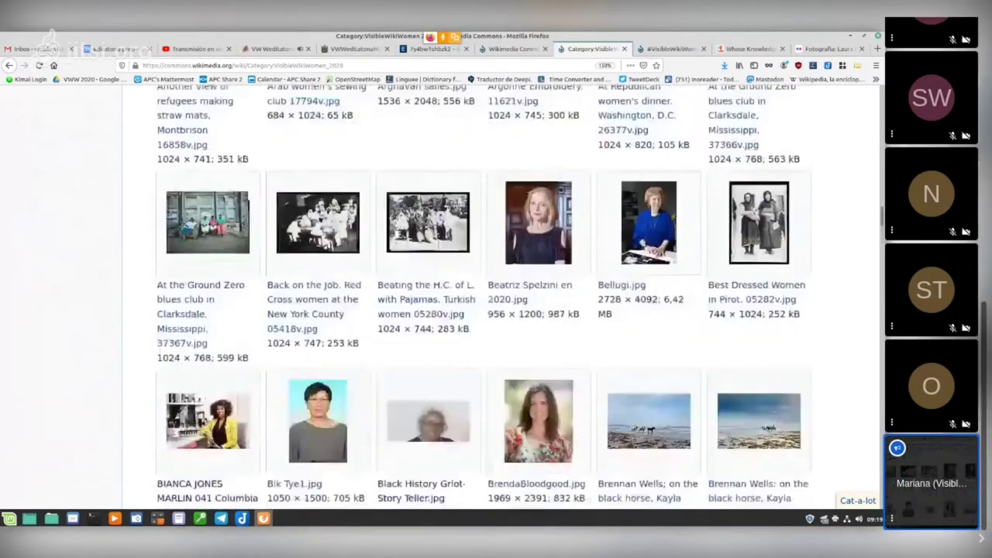
pyautogui.scroll(20, 496, 302)
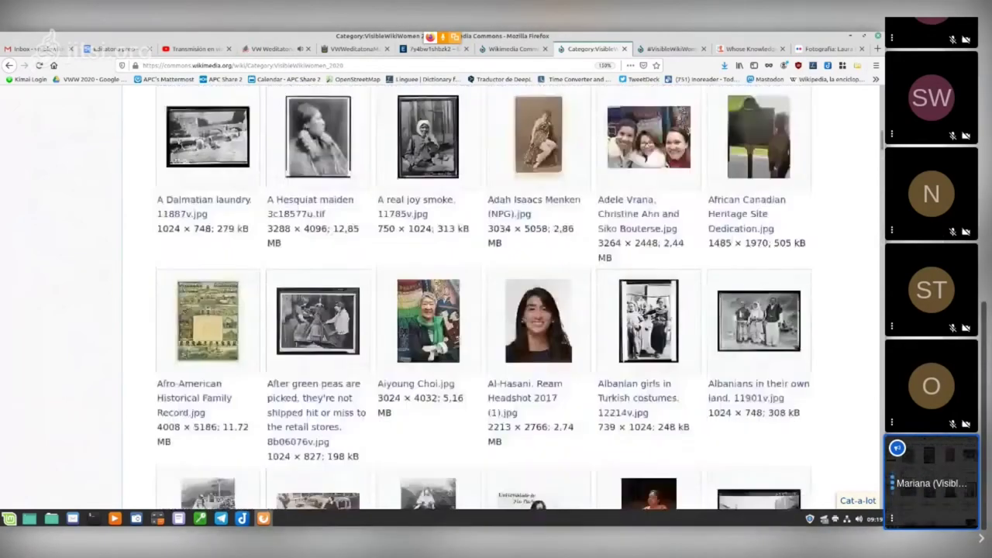
pyautogui.scroll(15, 496, 302)
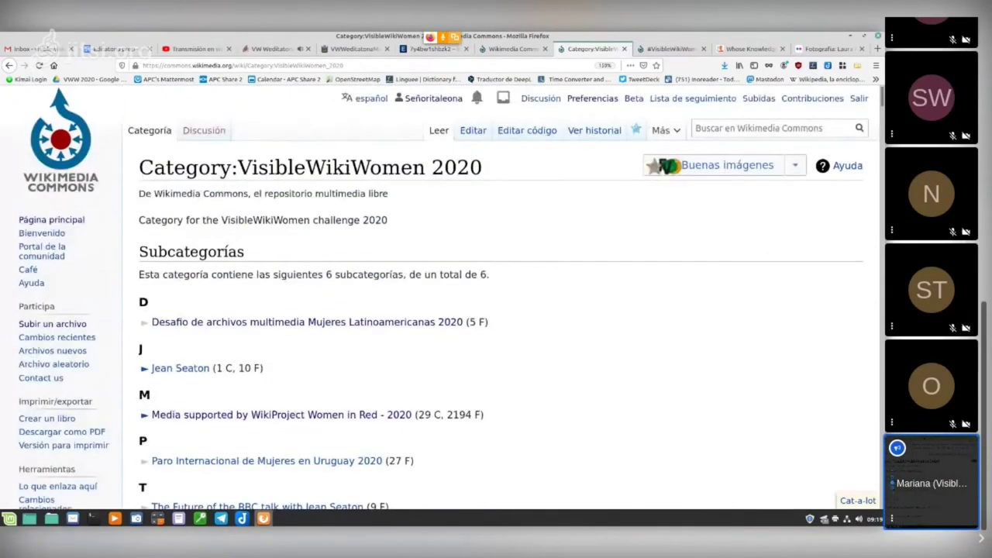
pyautogui.scroll(-3, 497, 302)
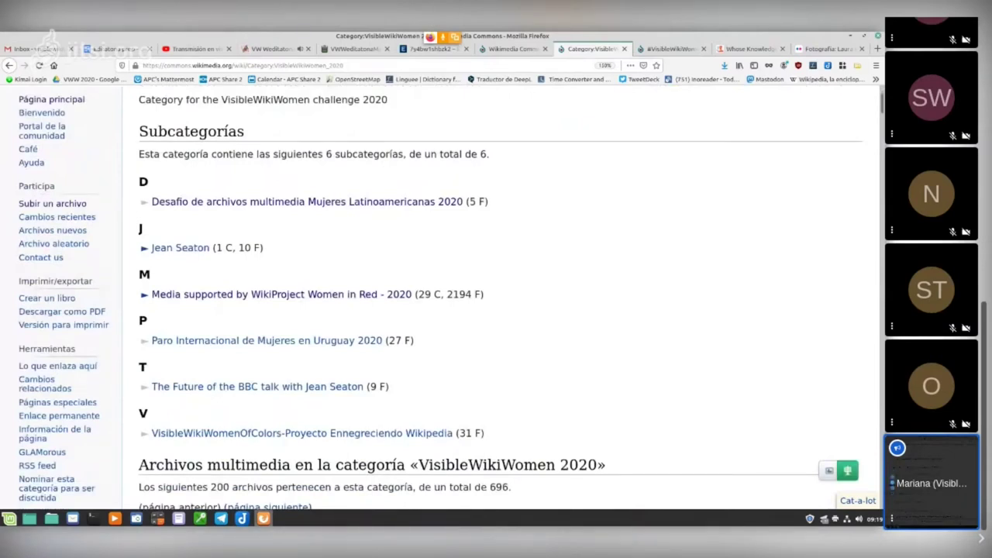
pyautogui.scroll(3, 496, 303)
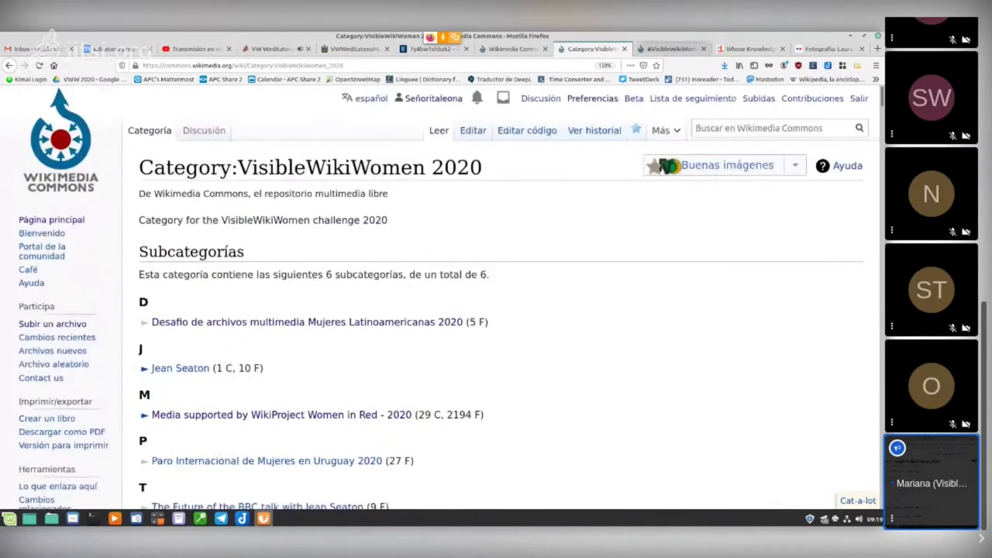
pyautogui.click(671, 48)
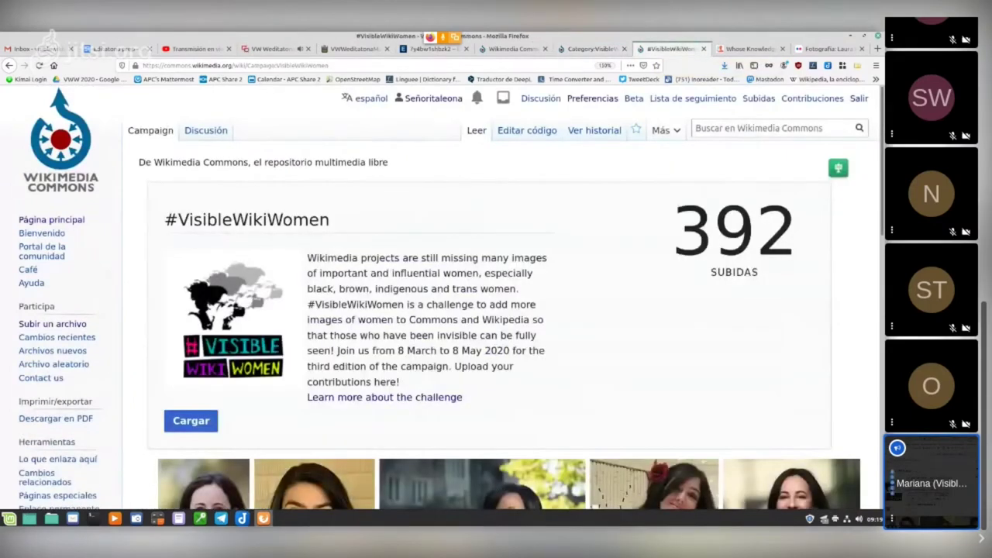
pyautogui.scroll(-2, 497, 310)
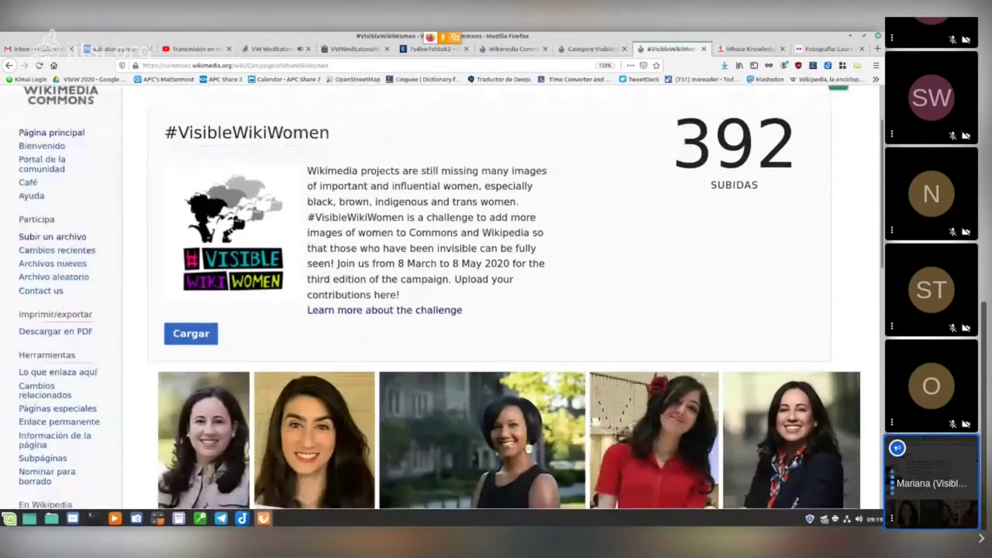
pyautogui.scroll(-4, 483, 248)
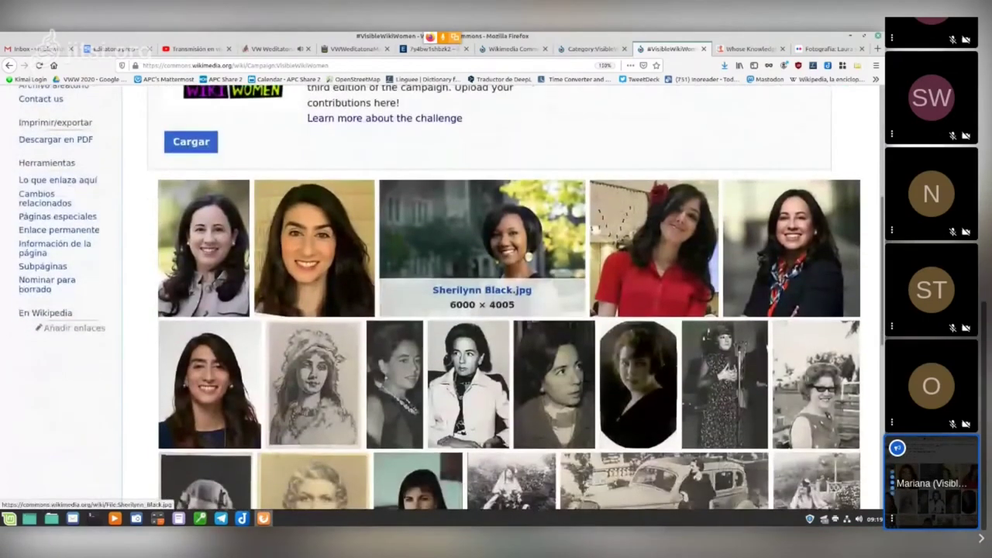
pyautogui.scroll(6, 483, 248)
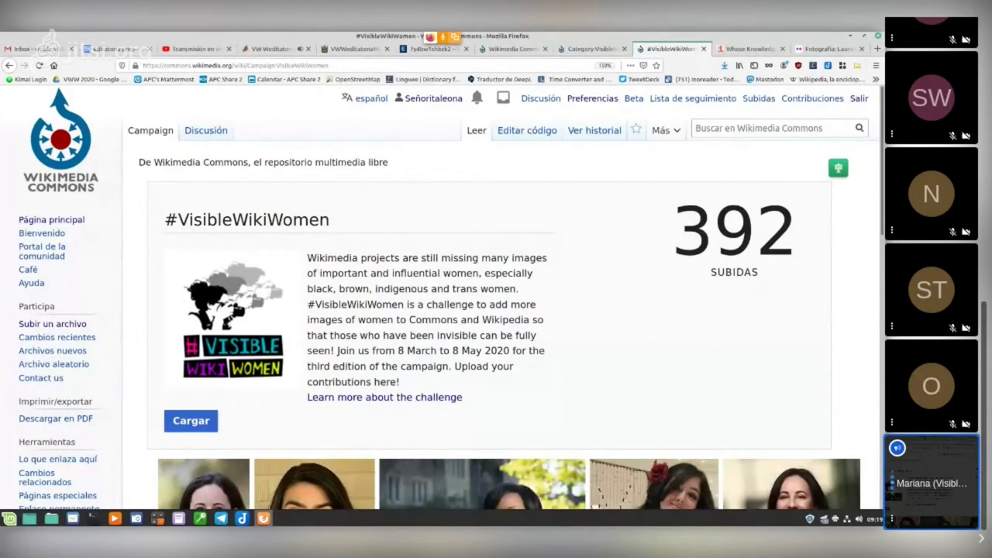
pyautogui.hotkey('ctrl', 'pageup')
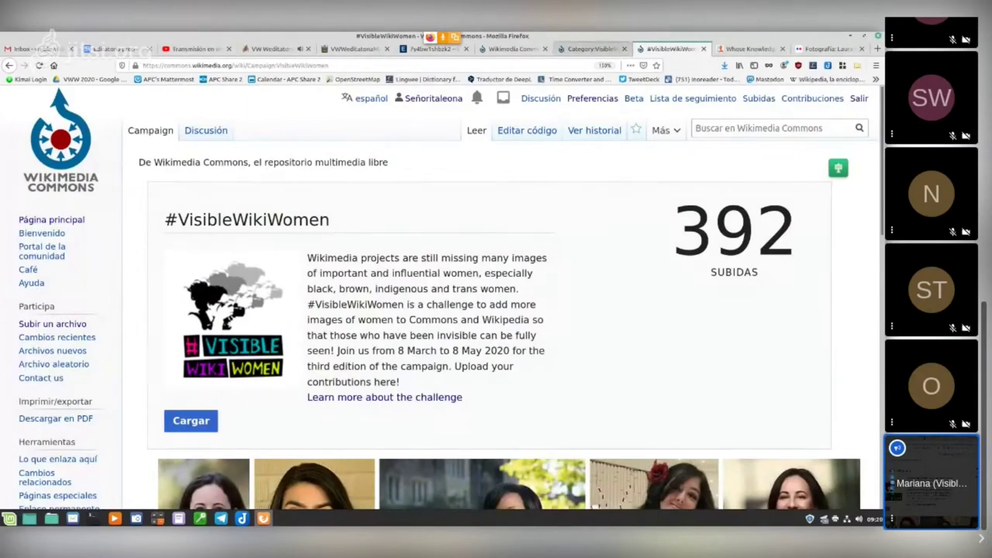
pyautogui.scroll(-10, 496, 302)
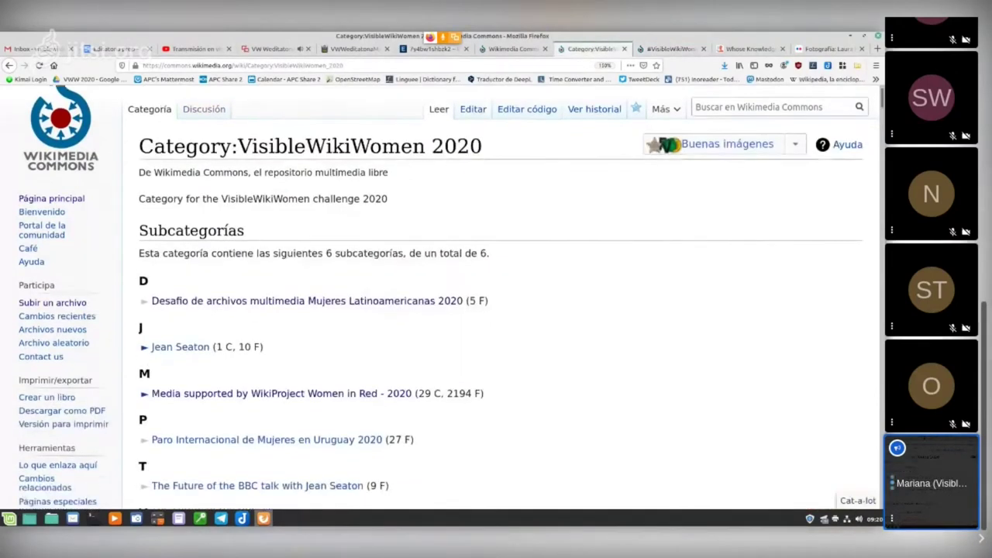
pyautogui.hotkey('ctrl', 'pagedown')
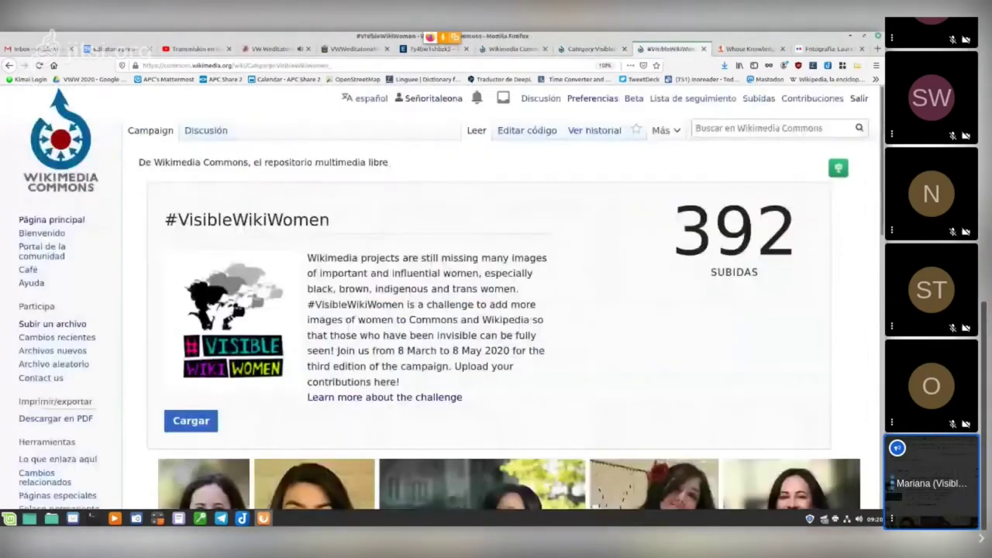
pyautogui.scroll(-3, 496, 302)
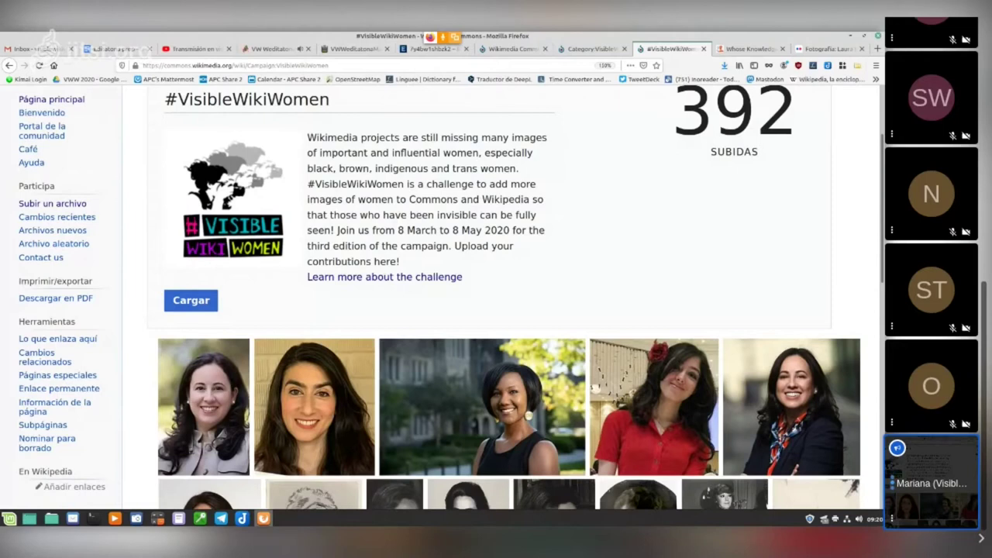
pyautogui.scroll(2, 496, 302)
pyautogui.scroll(1, 497, 303)
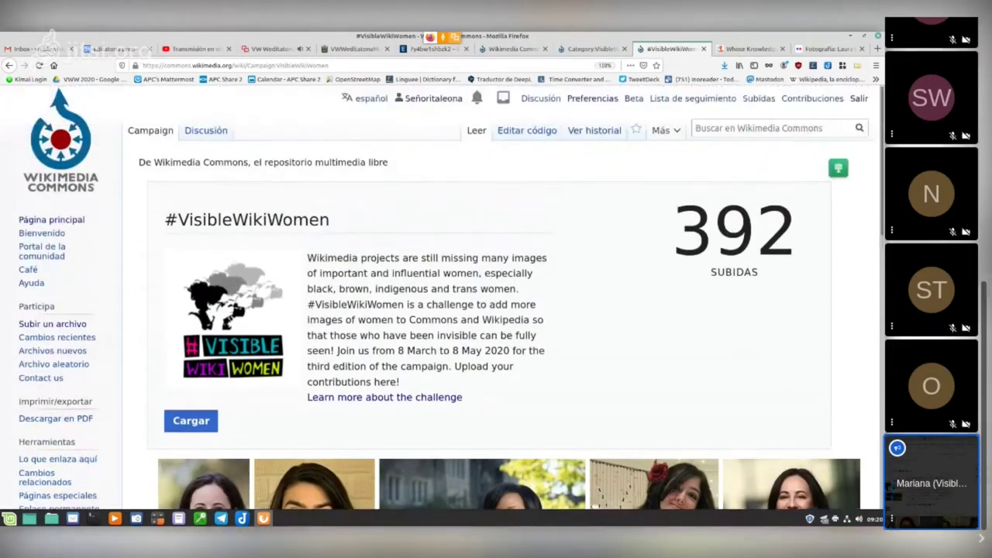
pyautogui.scroll(-3, 496, 302)
pyautogui.scroll(3, 496, 302)
pyautogui.scroll(-4, 496, 303)
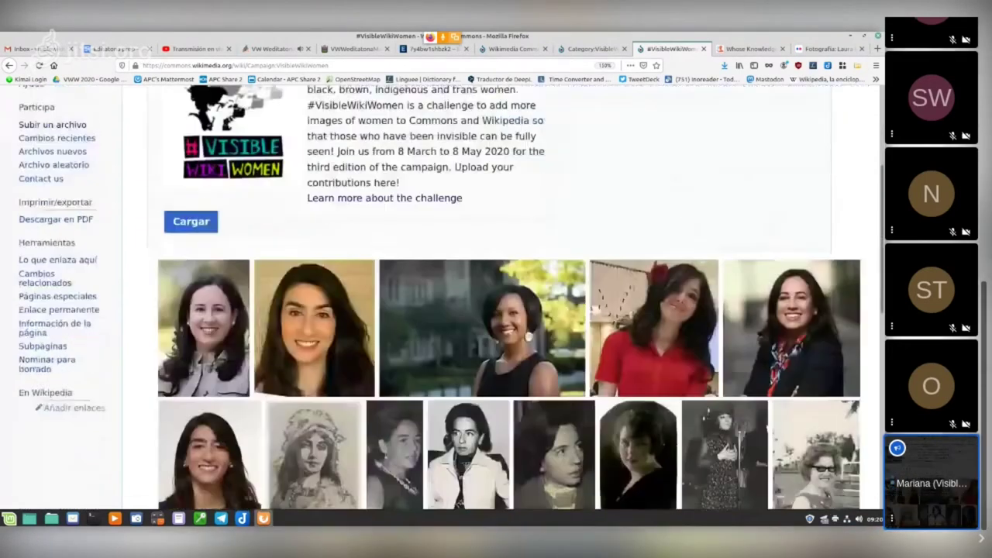
pyautogui.scroll(4, 496, 302)
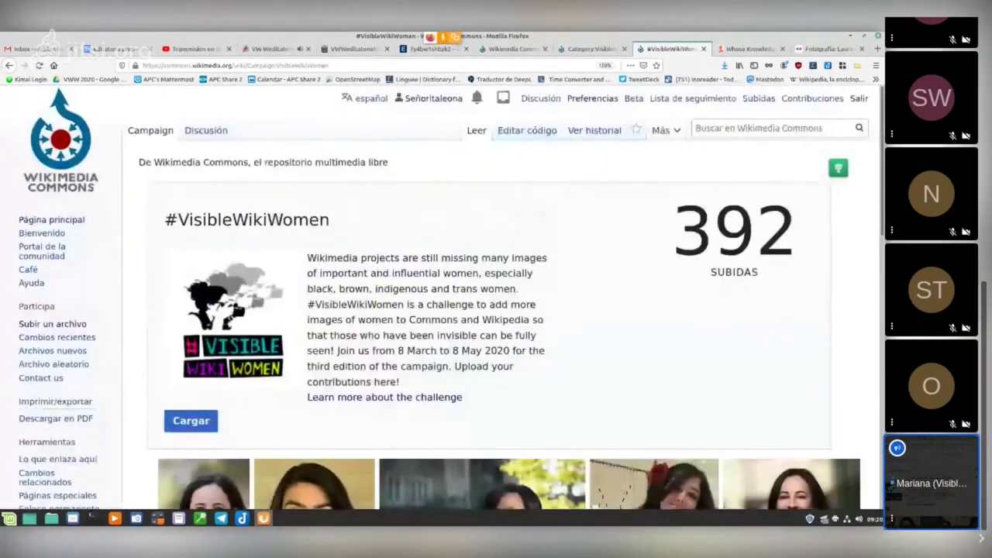
# Step: Change the campaign page's interface language from español to English and reload it
pyautogui.click(371, 98)
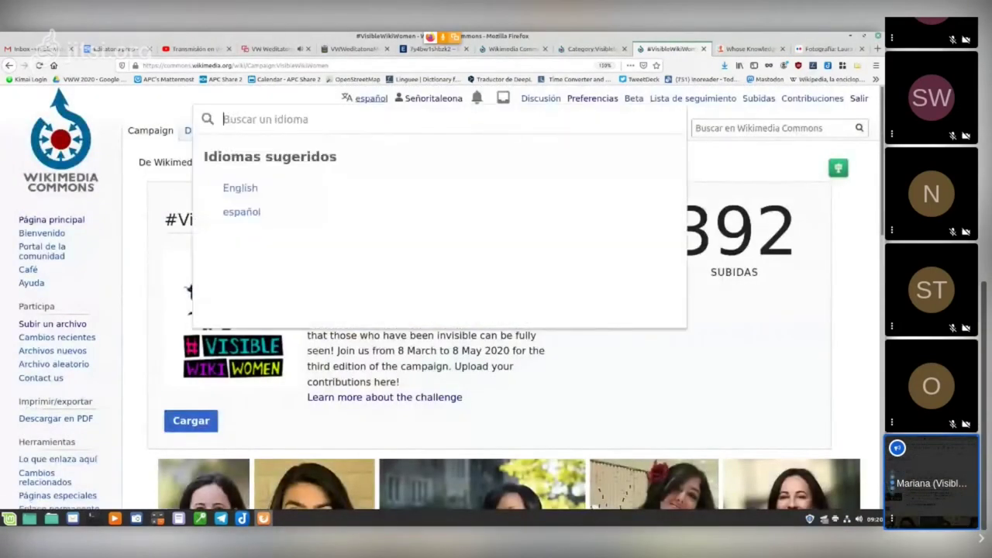
pyautogui.press('Escape')
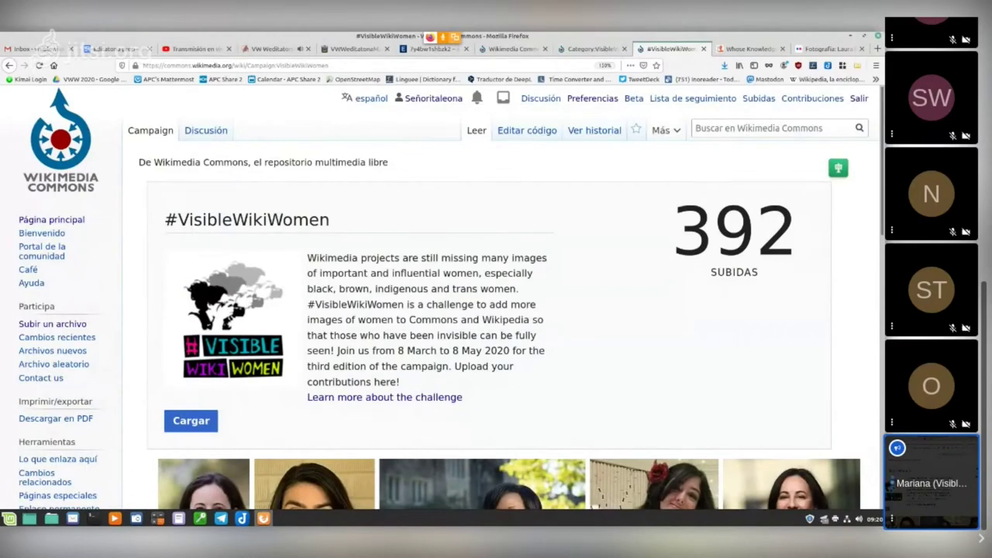
pyautogui.press('F5')
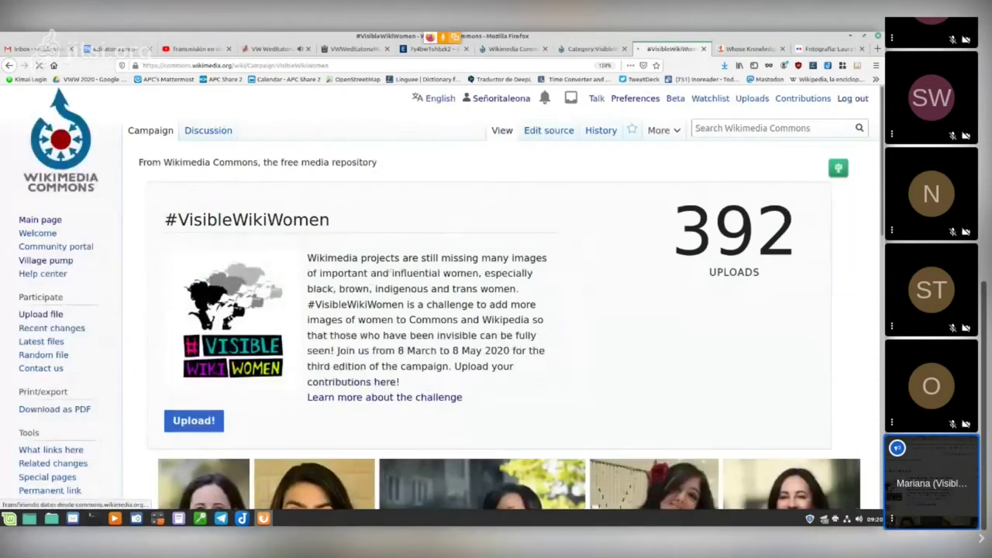
pyautogui.scroll(-2, 496, 310)
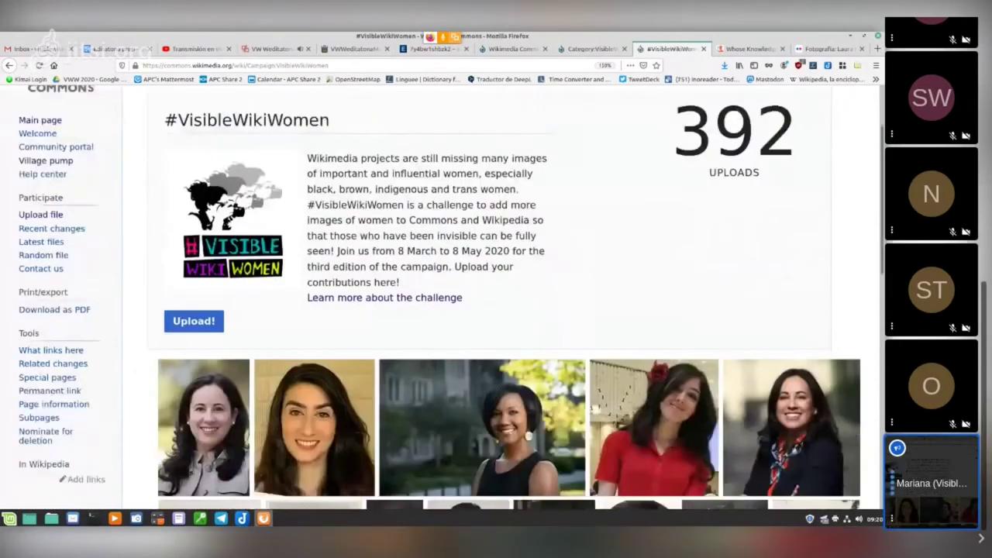
pyautogui.scroll(2, 496, 310)
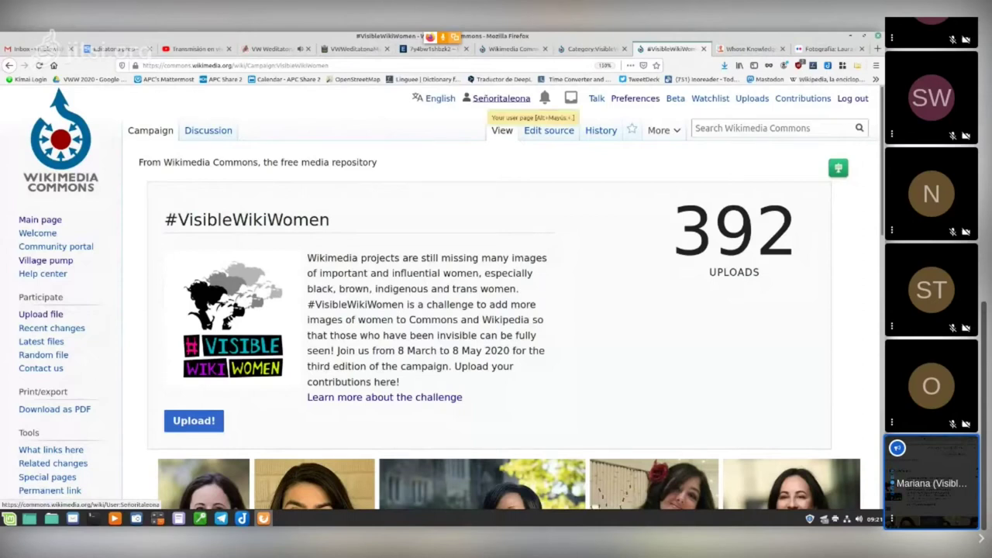
pyautogui.click(501, 98)
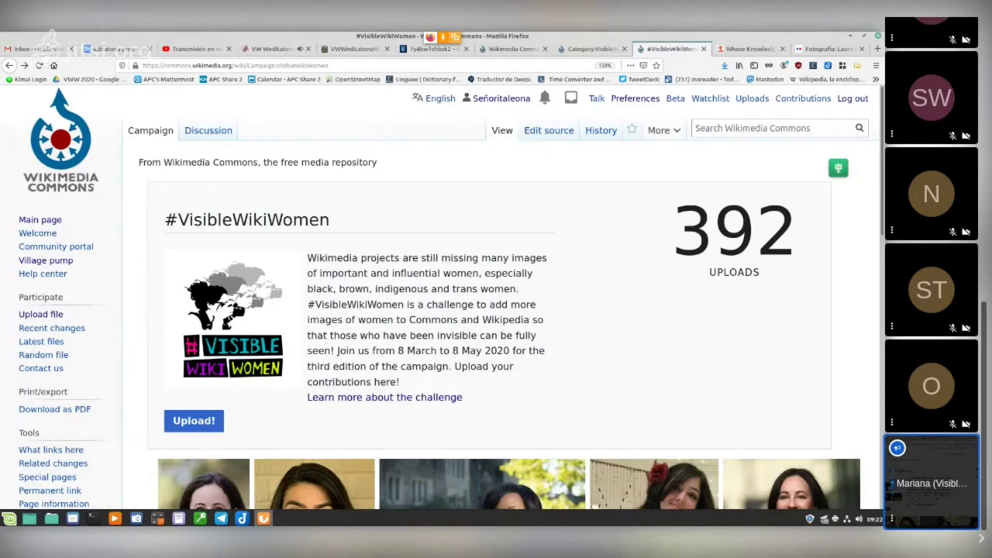
pyautogui.scroll(-2, 497, 310)
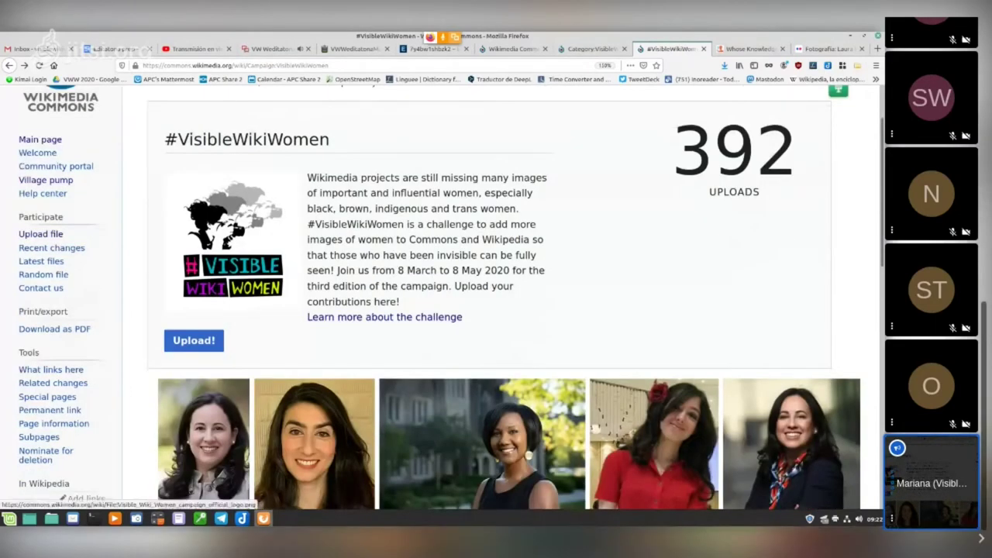
pyautogui.scroll(2, 497, 311)
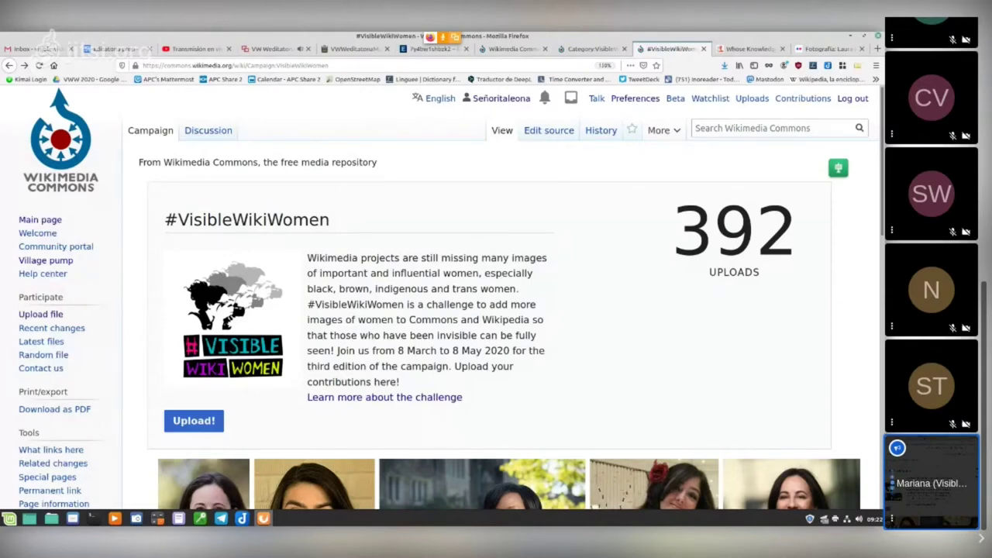
pyautogui.scroll(-3, 496, 303)
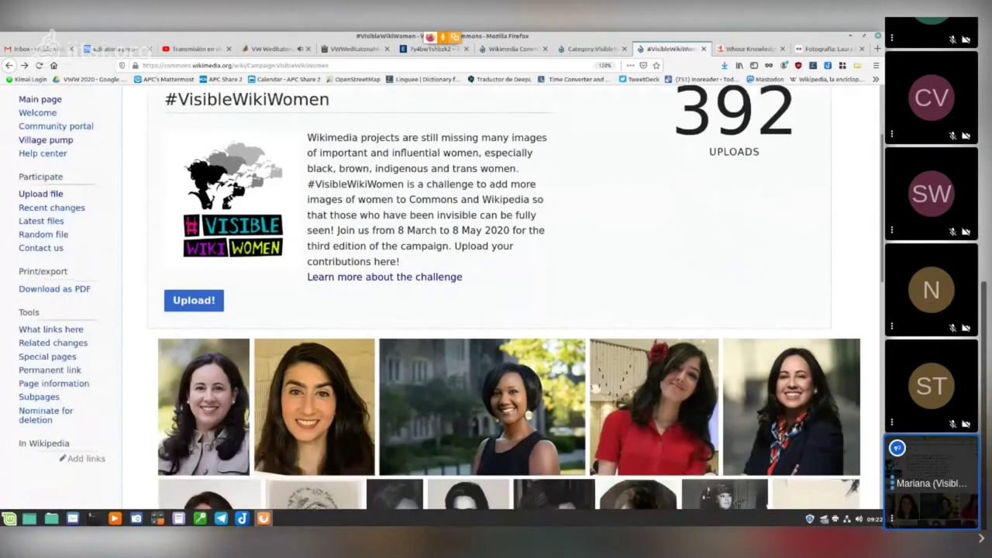
pyautogui.scroll(3, 194, 340)
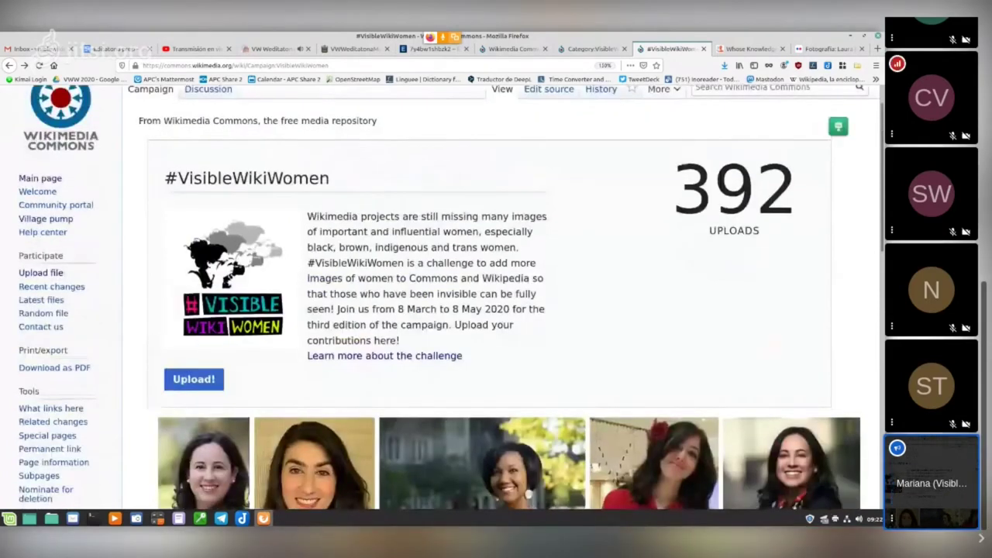
pyautogui.scroll(-2, 194, 340)
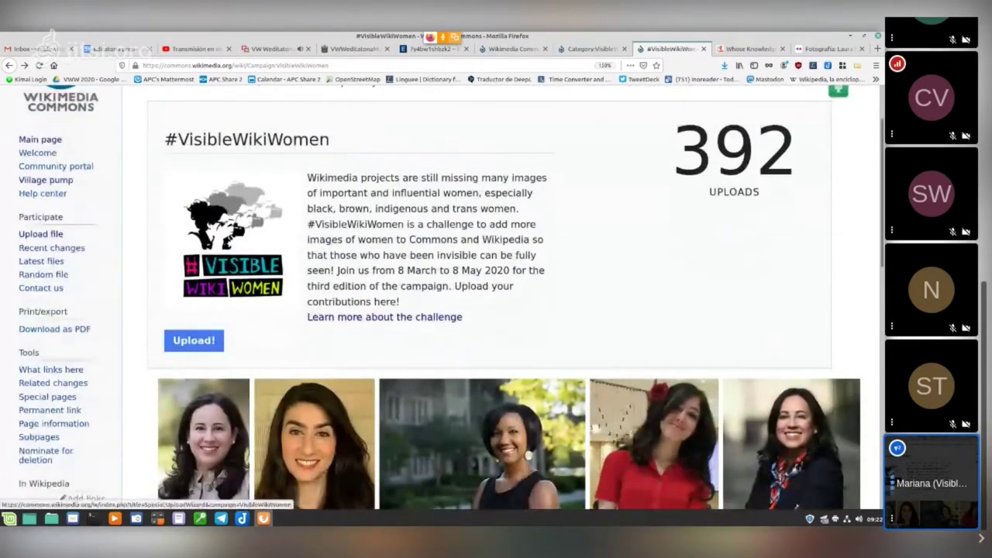
pyautogui.click(194, 340)
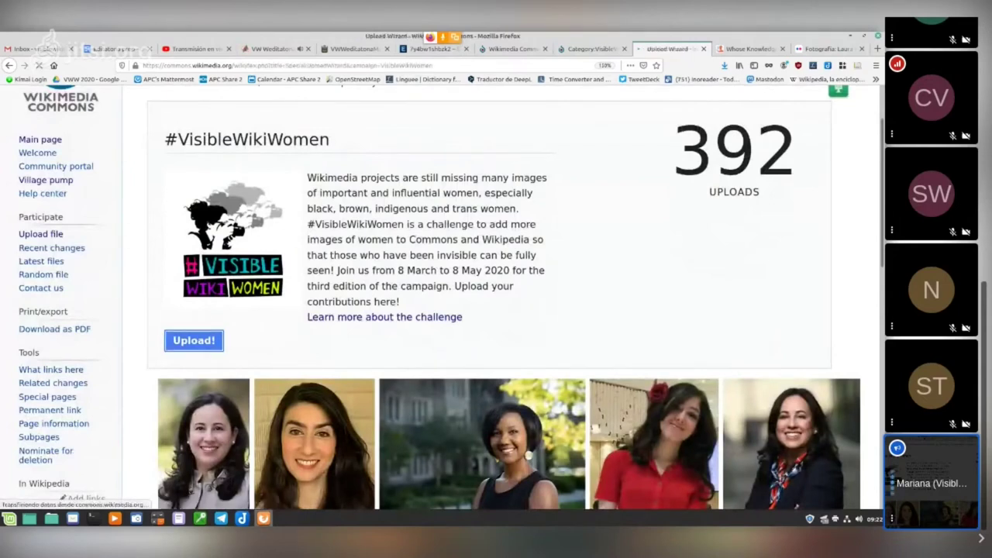
# Step: Choose the last JPG in the local VisibleWikiWomen 2020 folder as the file to upload
pyautogui.scroll(-2, 450, 349)
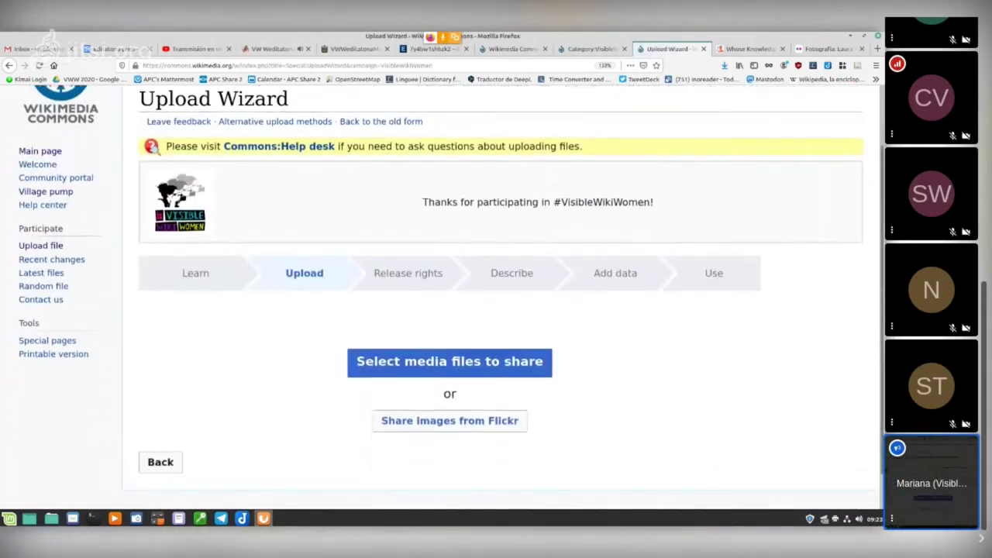
pyautogui.scroll(-1, 450, 348)
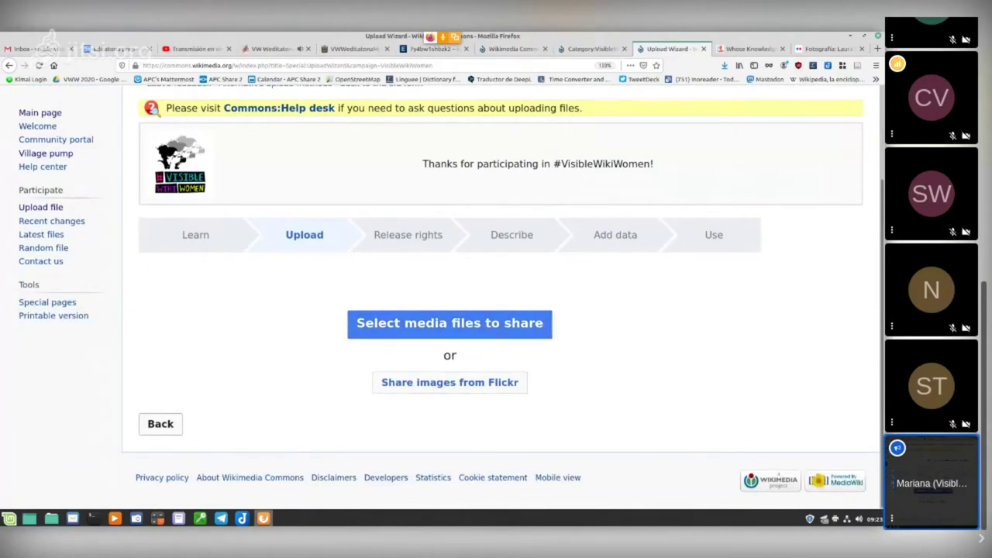
pyautogui.click(450, 323)
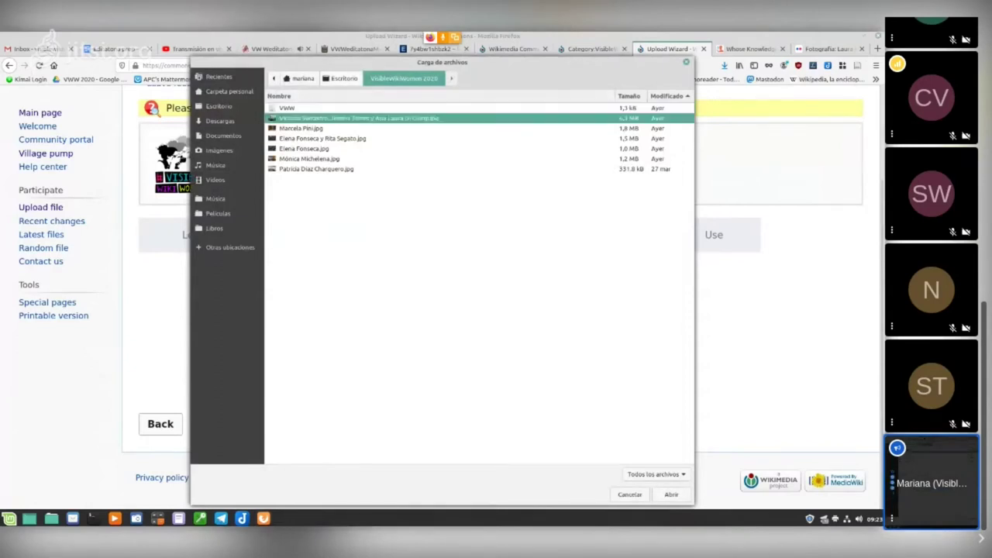
pyautogui.click(301, 127)
pyautogui.click(322, 138)
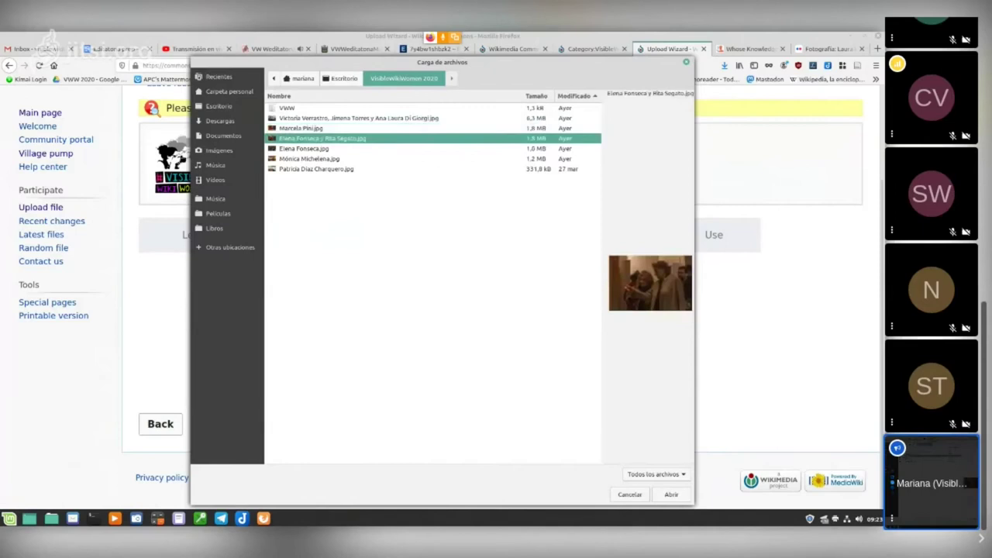
pyautogui.click(304, 148)
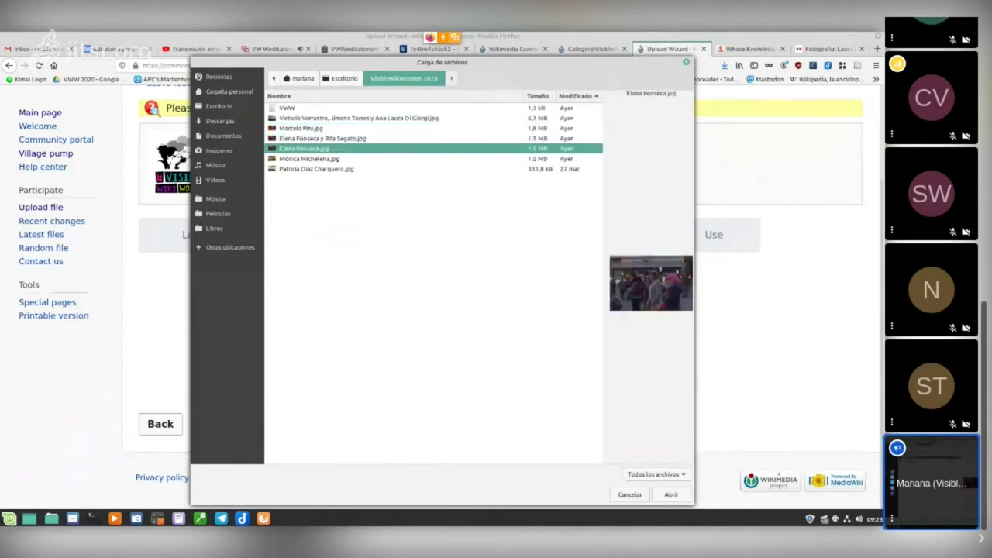
pyautogui.click(309, 158)
pyautogui.click(316, 168)
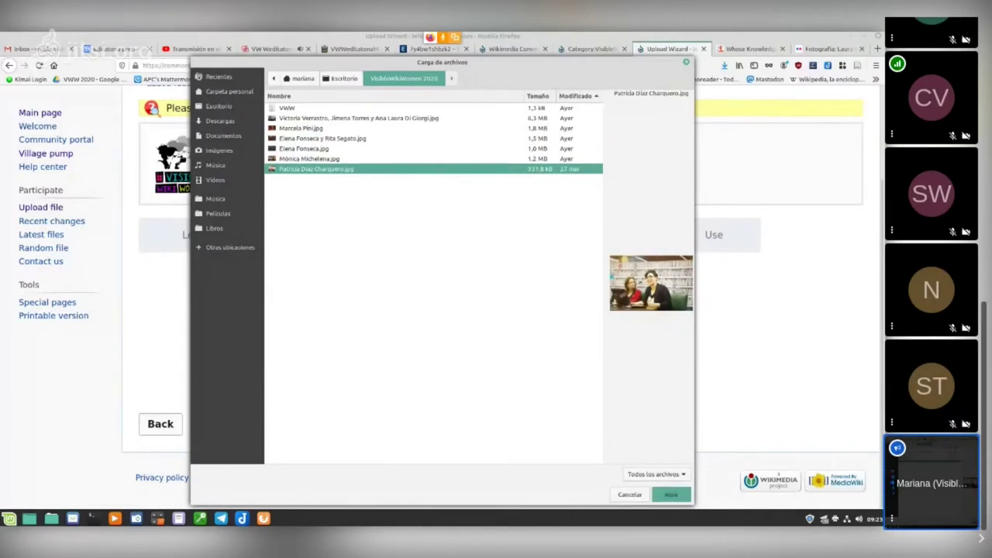
pyautogui.click(671, 494)
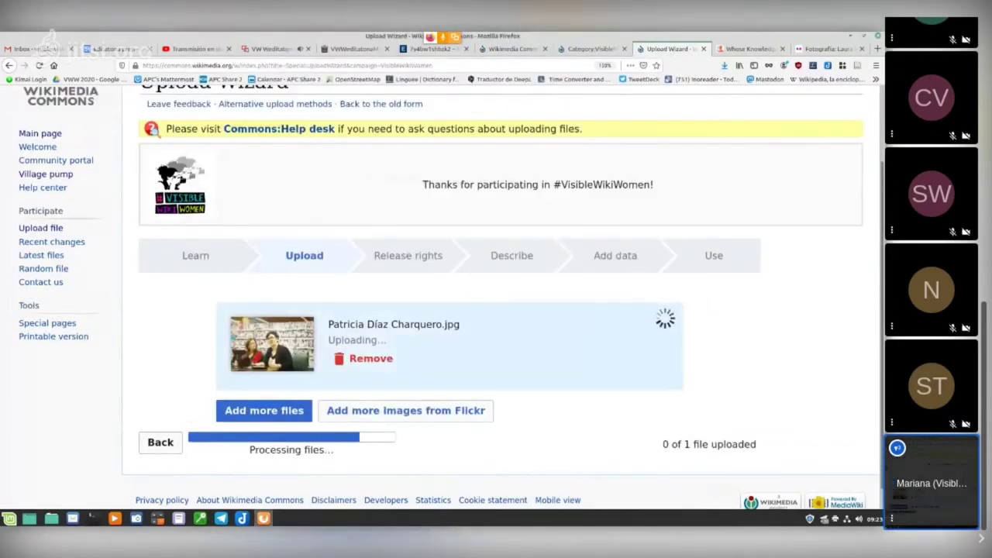
# Step: Let the photo finish uploading (1 of 1 file uploaded) and continue to Release rights
pyautogui.scroll(-1, 447, 293)
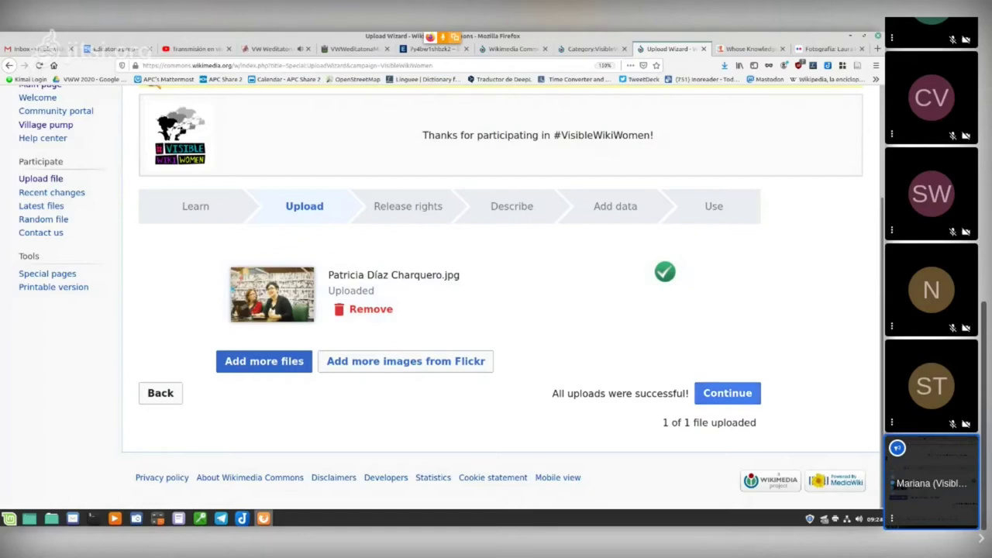
pyautogui.click(727, 393)
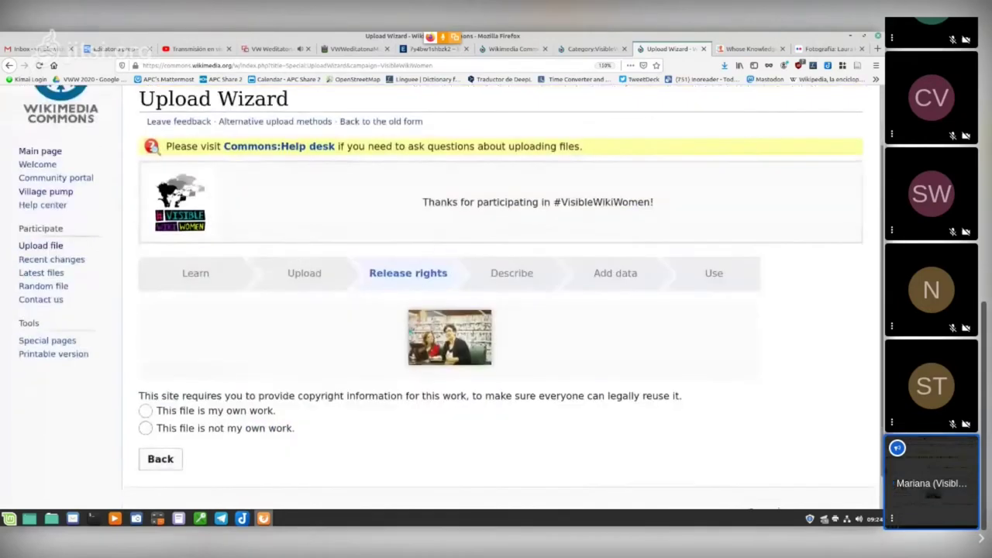
# Step: Mark the photo as 'This file is my own work' on the Release rights step
pyautogui.scroll(-1, 496, 295)
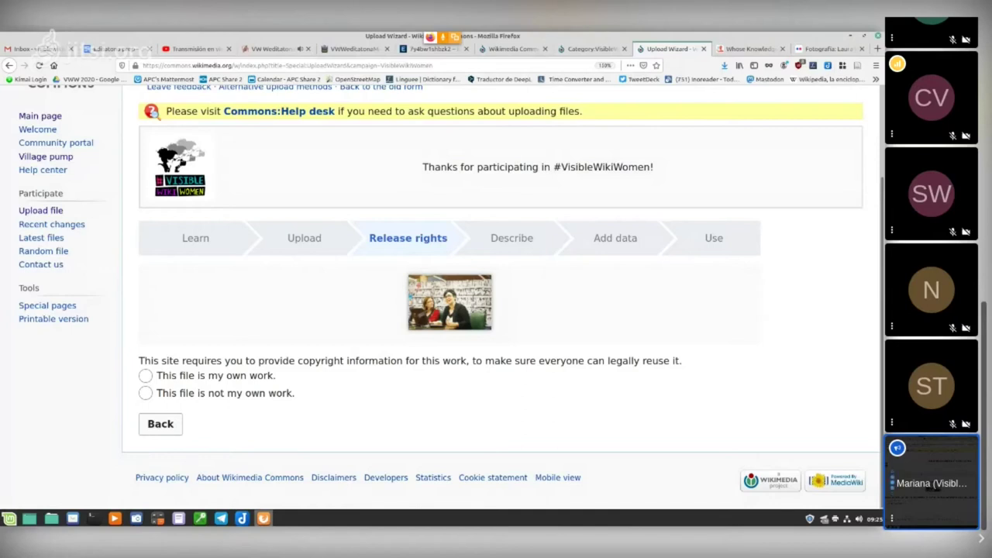
pyautogui.click(145, 375)
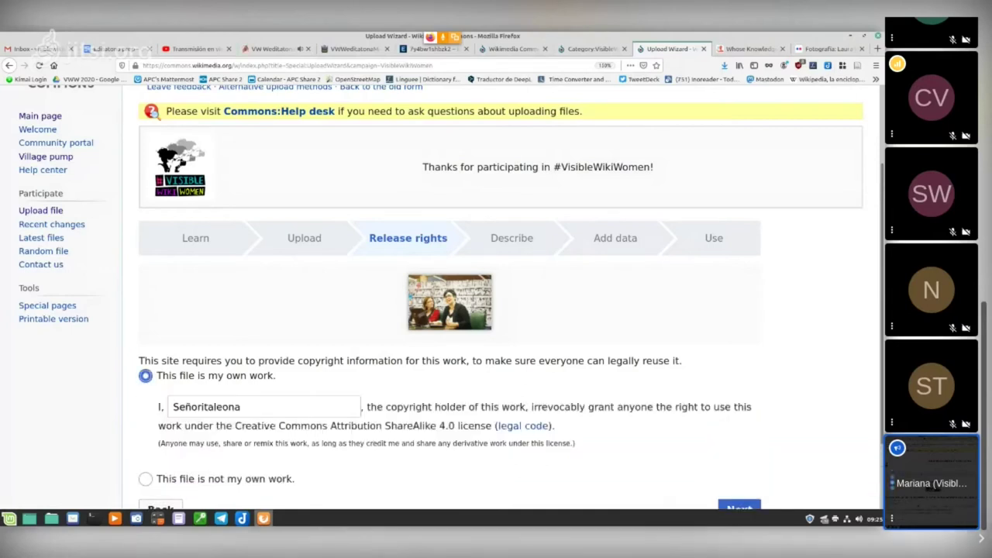
# Step: Replace the prefilled username with the uploader's full name as copyright holder and proceed to Describe
pyautogui.scroll(-3, 496, 310)
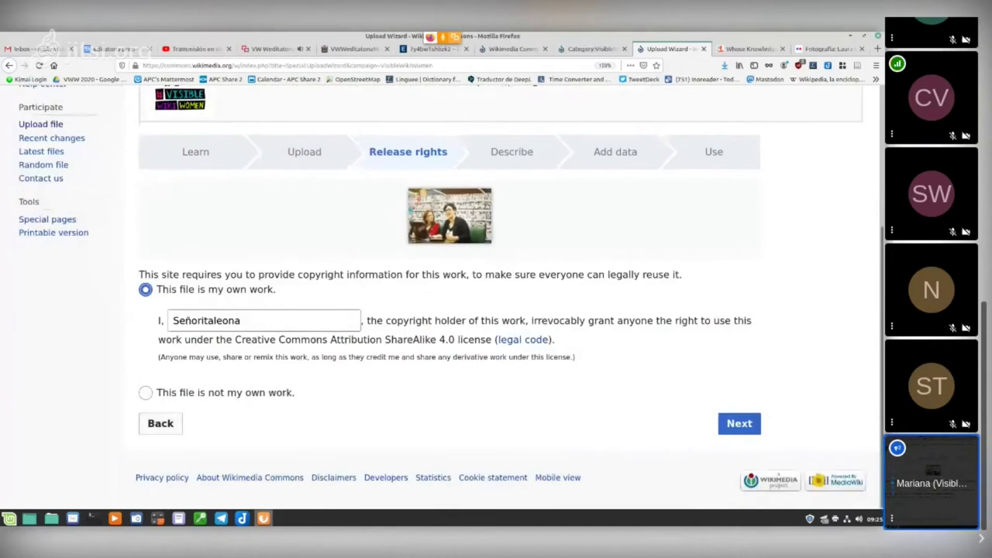
pyautogui.moveTo(172, 321); pyautogui.dragTo(242, 320)
pyautogui.click(242, 320)
pyautogui.hotkey('ctrl', 'a')
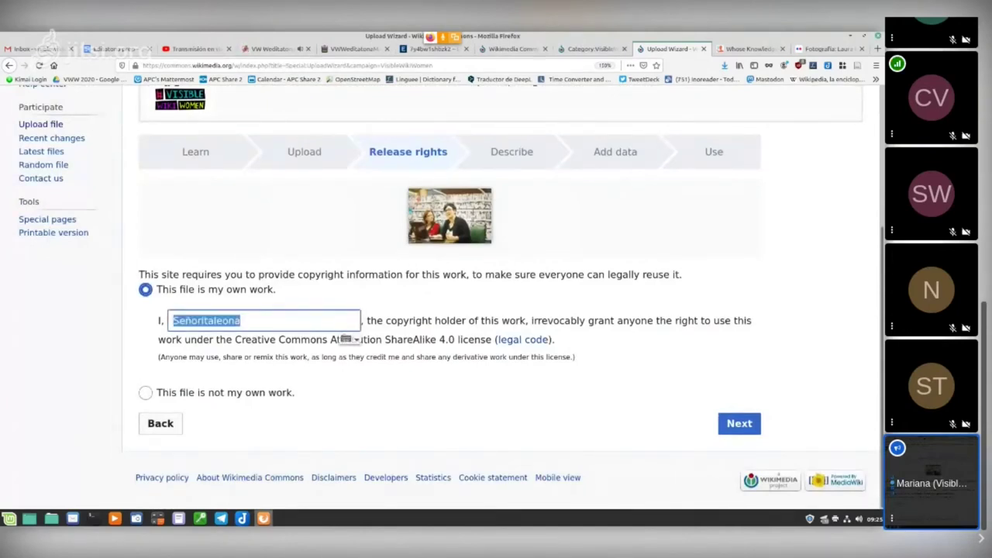
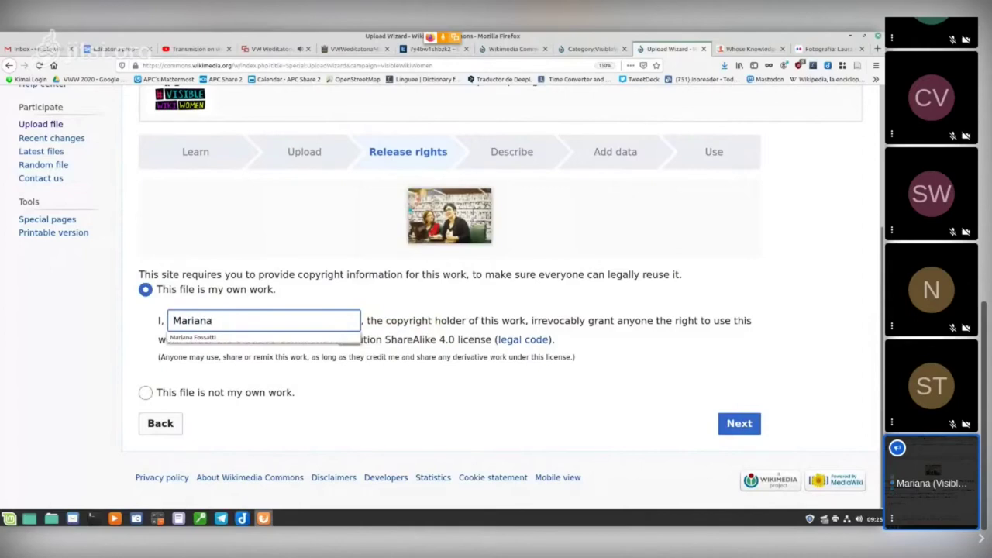
pyautogui.press('Down')
pyautogui.press('Return')
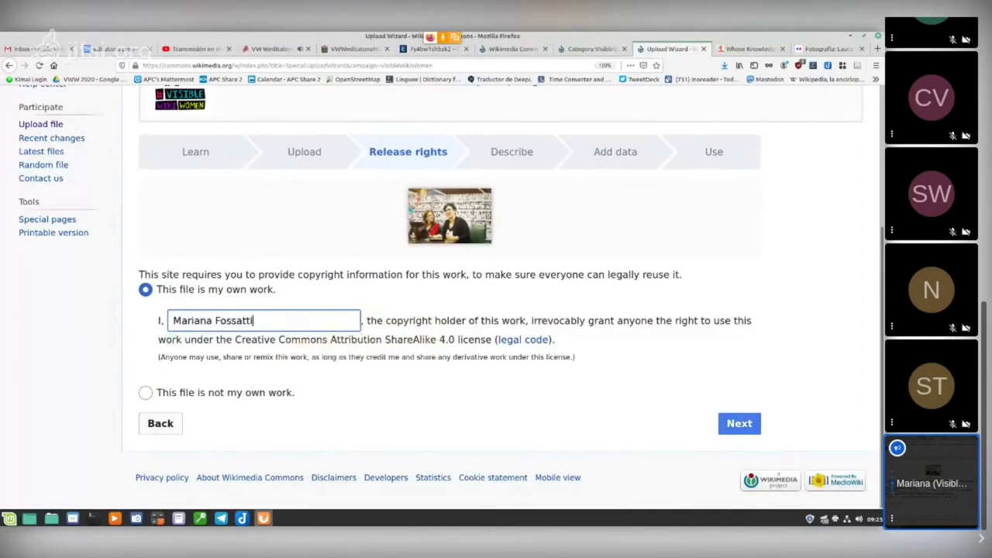
pyautogui.press('Tab')
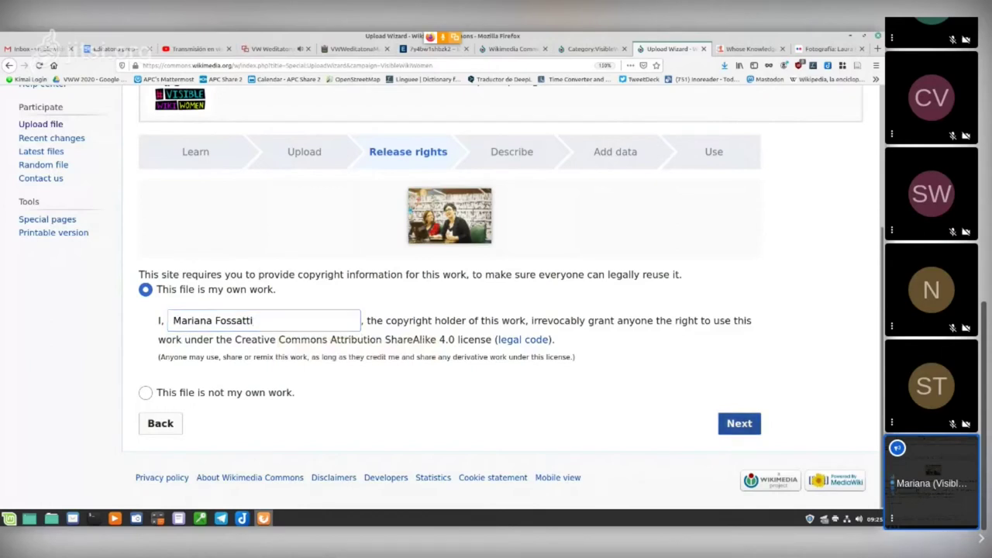
pyautogui.press('Return')
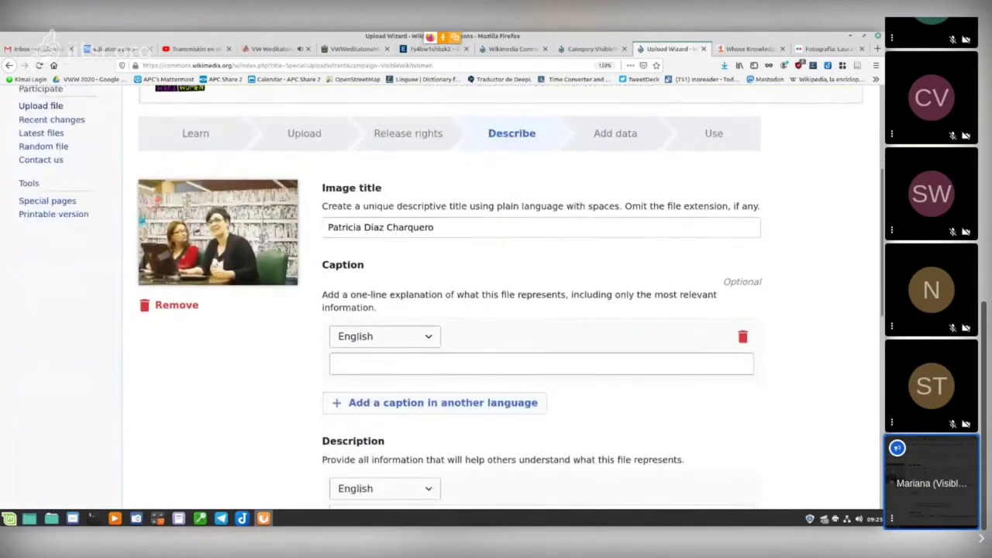
pyautogui.scroll(3, 496, 310)
pyautogui.scroll(-2, 496, 310)
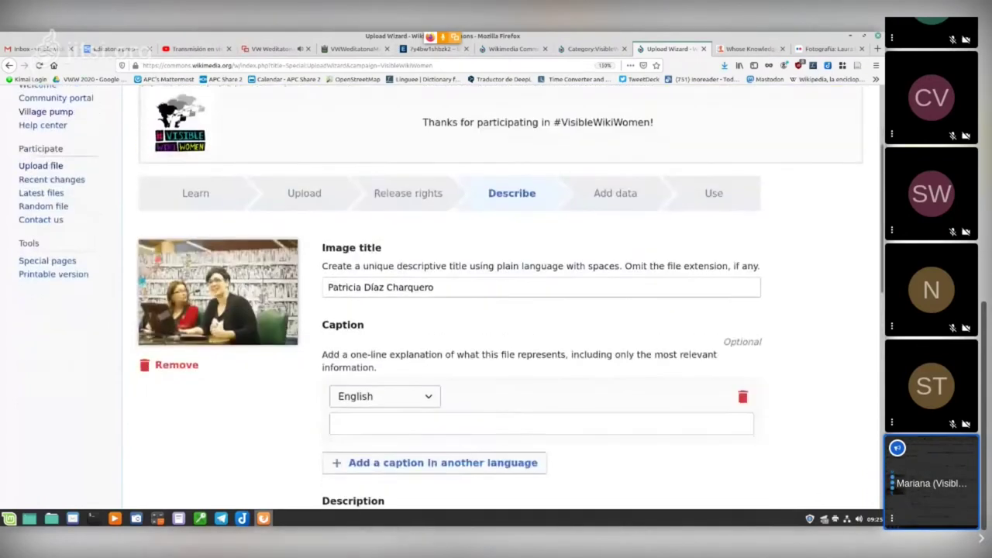
pyautogui.scroll(-2, 496, 310)
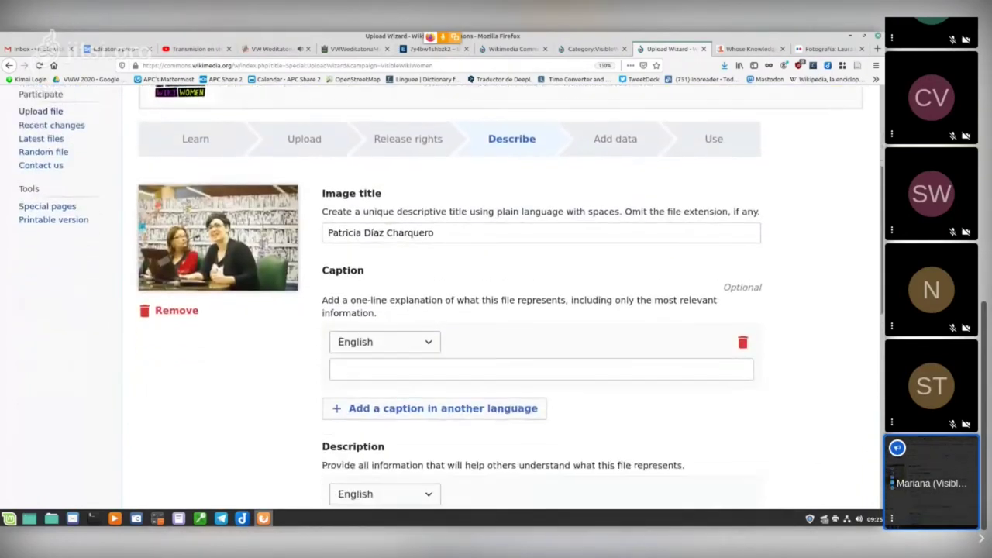
pyautogui.scroll(-1, 496, 310)
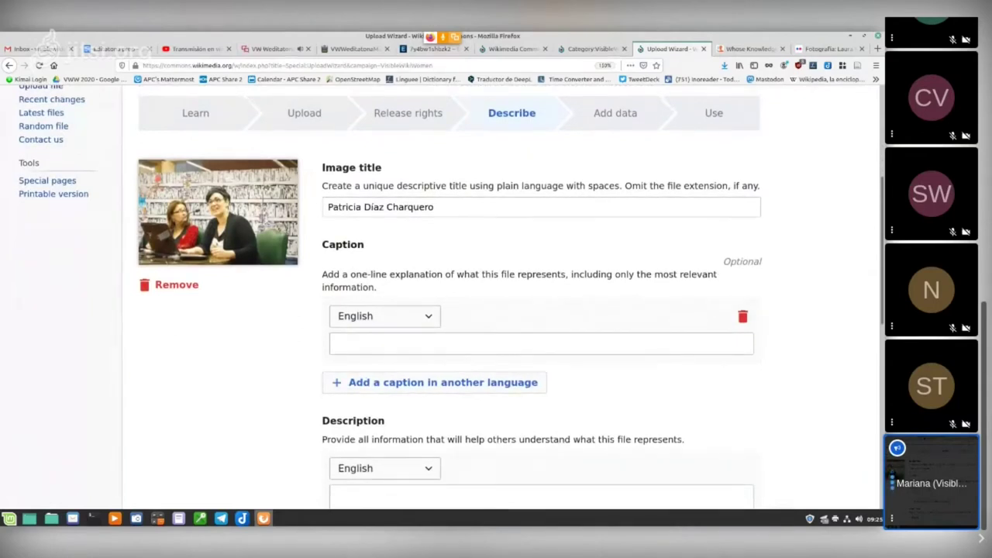
pyautogui.scroll(-1, 496, 310)
pyautogui.click(465, 167)
pyautogui.moveTo(328, 167); pyautogui.dragTo(434, 167)
pyautogui.click(434, 167)
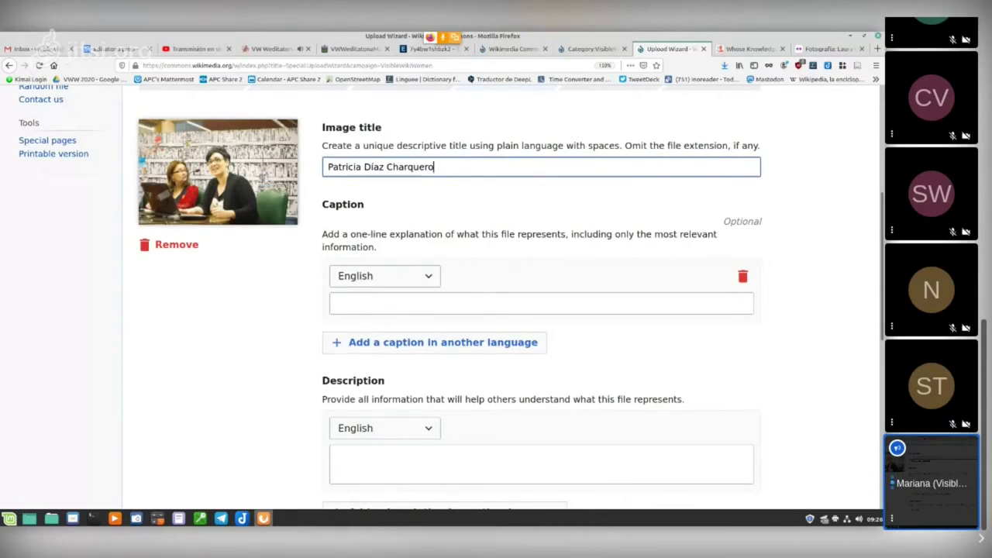
pyautogui.scroll(-2, 496, 310)
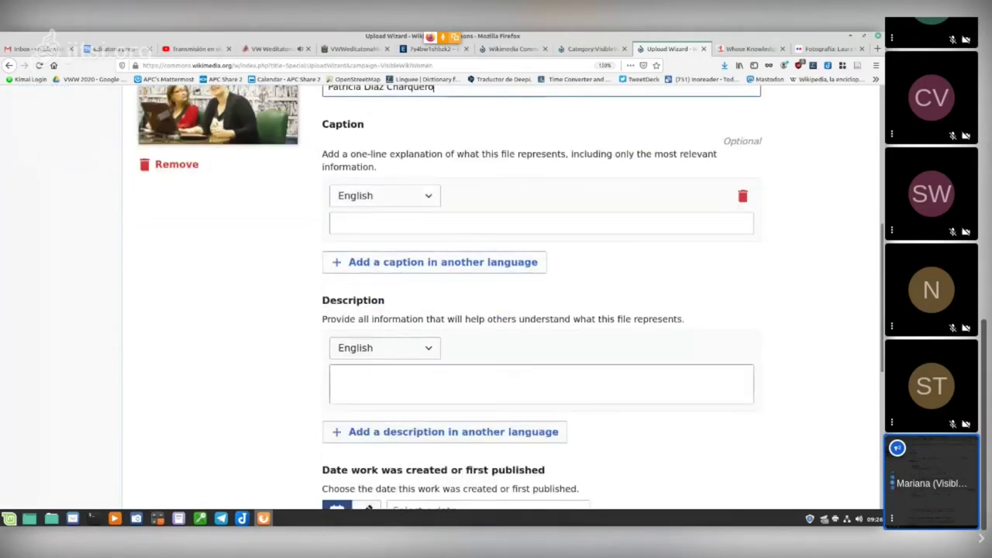
# Step: Copy the biography sentence from the gedit notes and paste it as the caption
pyautogui.click(178, 519)
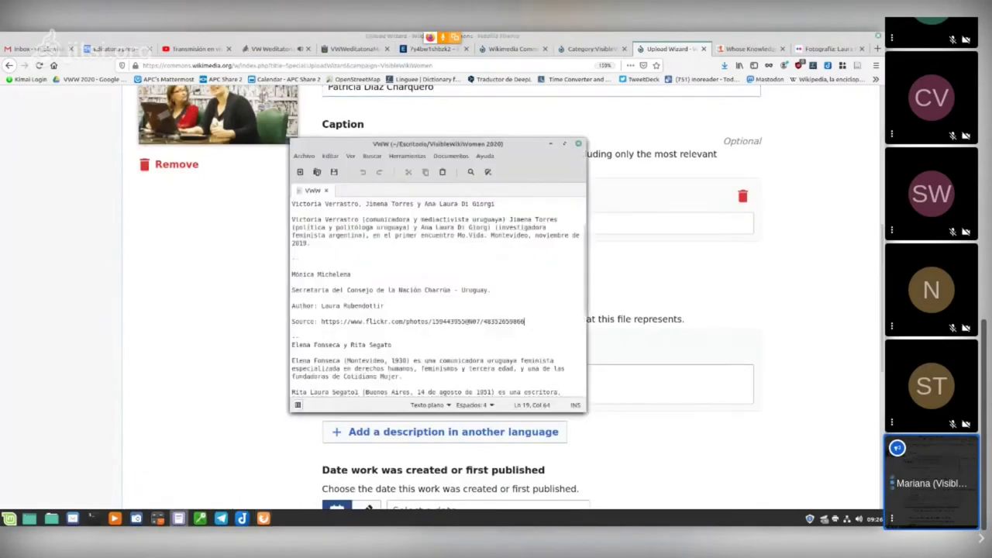
pyautogui.scroll(-1, 438, 298)
pyautogui.scroll(2, 438, 299)
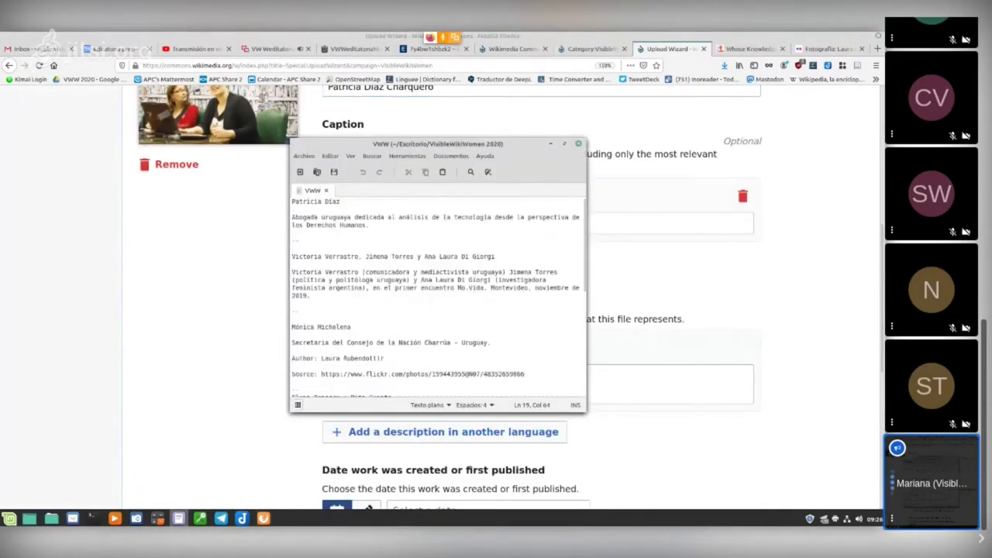
pyautogui.moveTo(291, 217); pyautogui.dragTo(580, 217)
pyautogui.click(316, 218)
pyautogui.moveTo(368, 225); pyautogui.dragTo(291, 218)
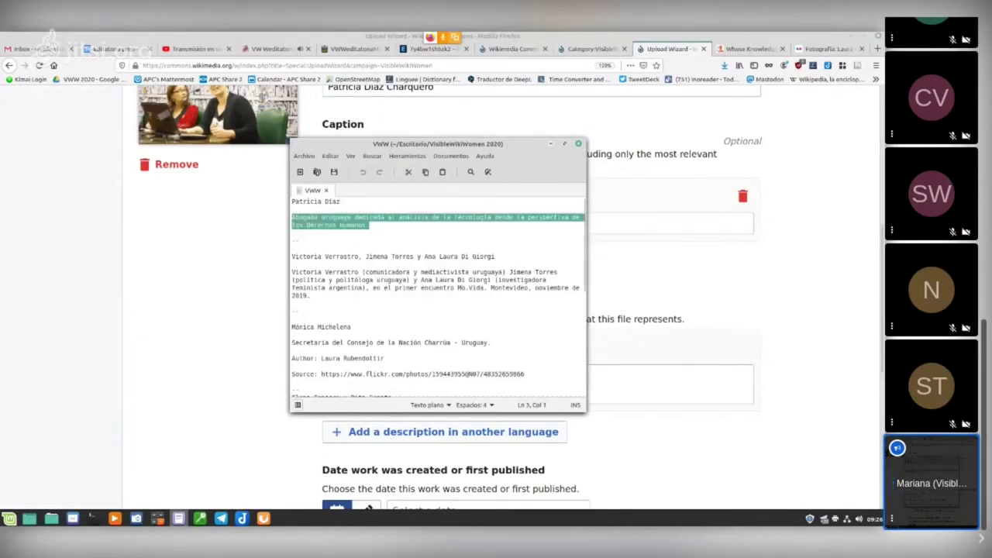
pyautogui.hotkey('alt', 'Tab')
pyautogui.click(465, 223)
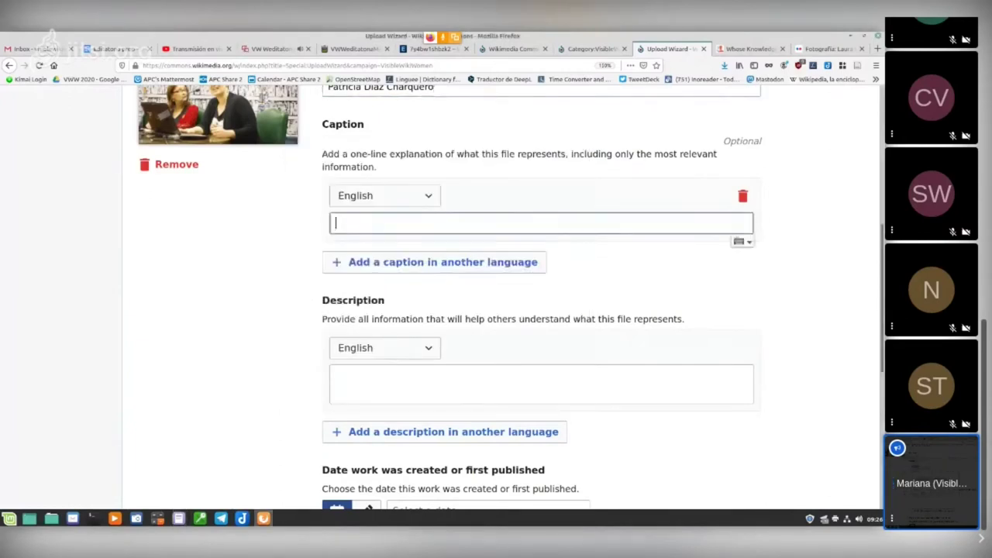
pyautogui.hotkey('ctrl', 'v')
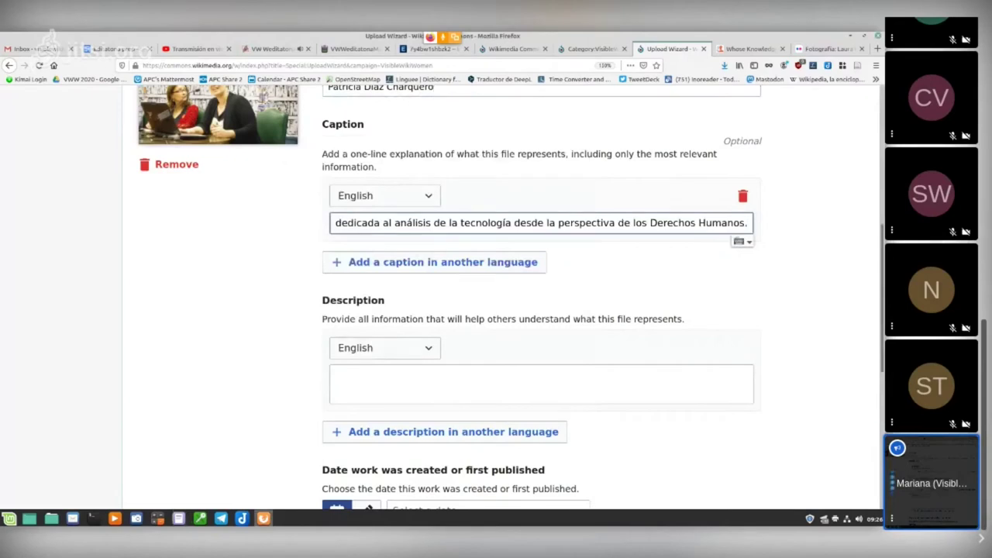
# Step: Paste the same Spanish biography sentence into the Description box
pyautogui.click(178, 518)
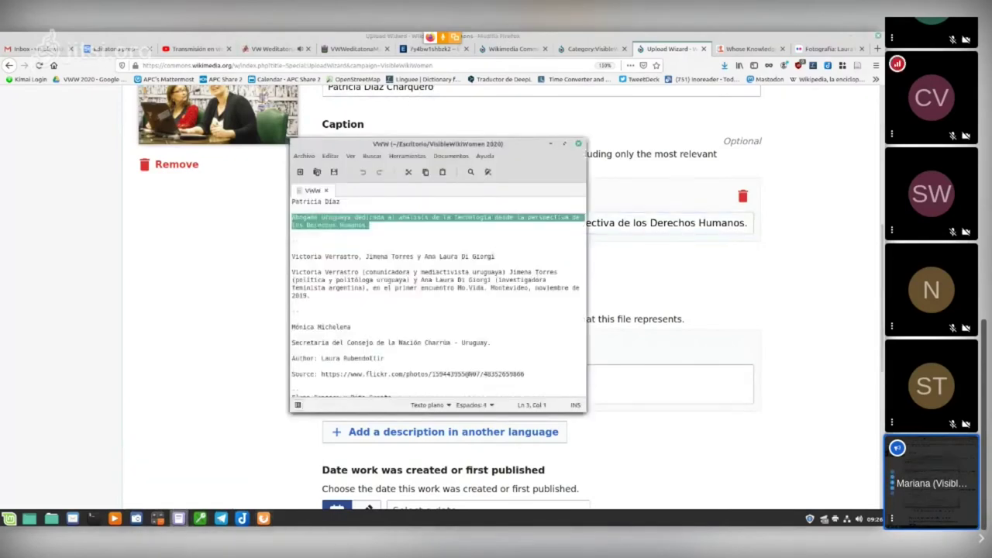
pyautogui.hotkey('alt', 'Tab')
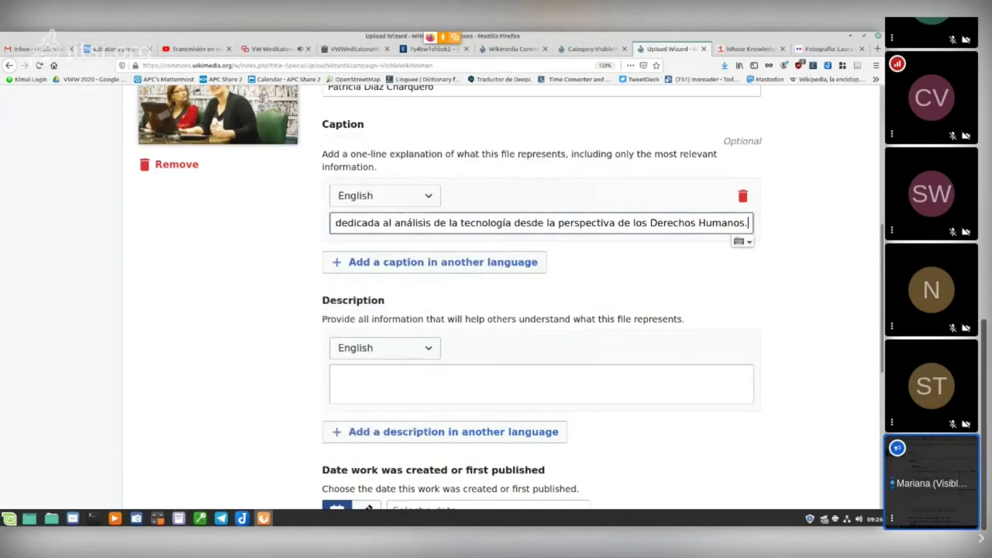
pyautogui.scroll(-1, 541, 310)
pyautogui.click(541, 303)
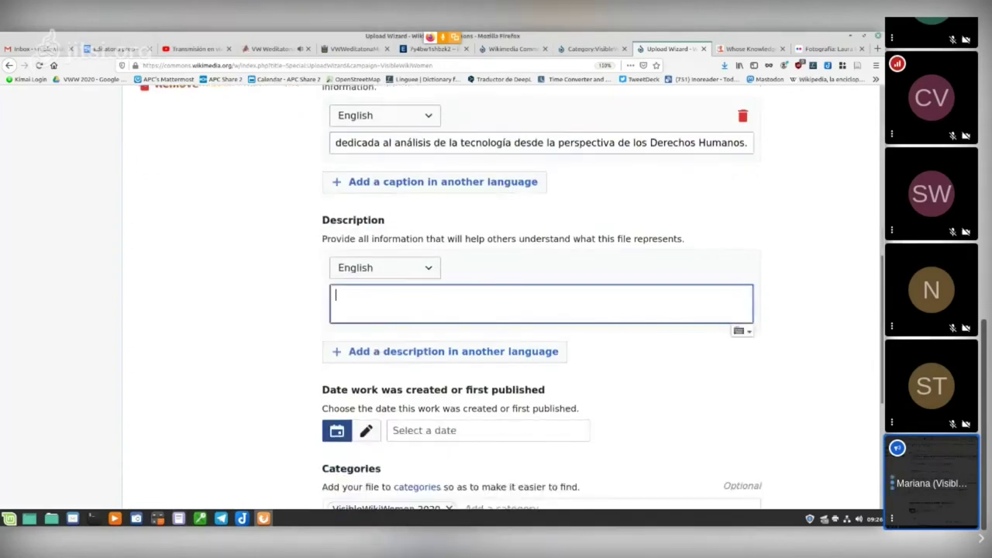
pyautogui.write('Abogada uruguaya dedicada al análisis de la tecnología desde la perspectiva de los Derechos Humanos.')
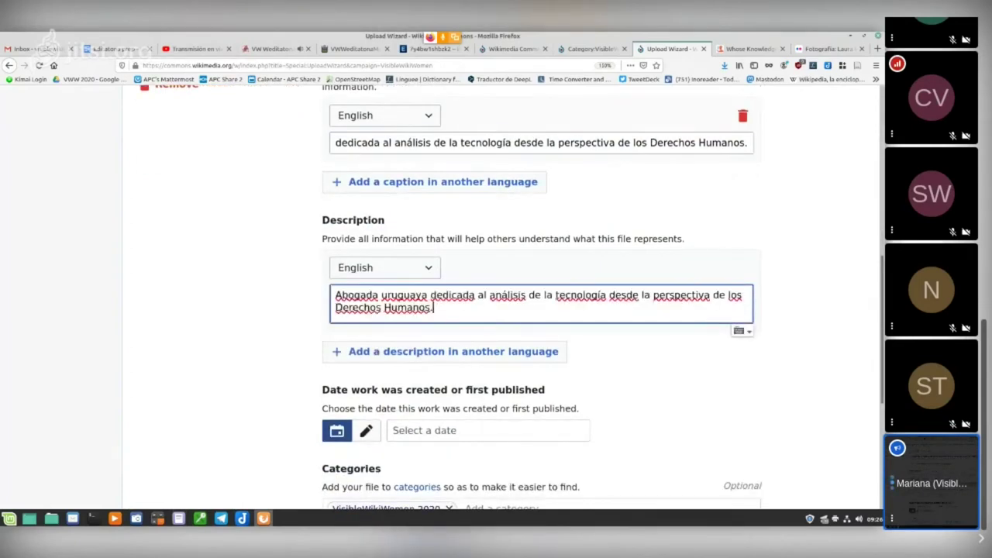
# Step: Set both the description and caption languages to español
pyautogui.hotkey('shift', 'Tab')
pyautogui.press('space')
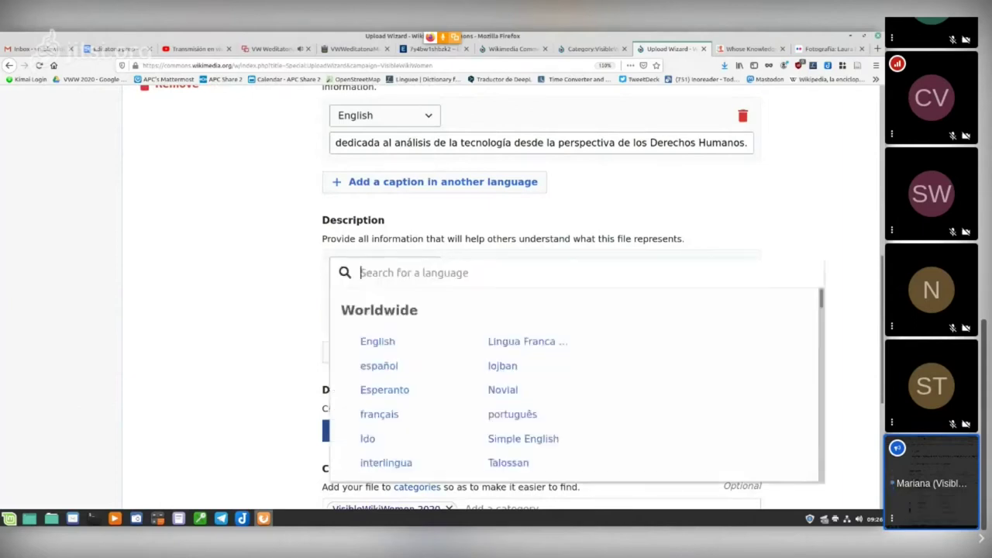
pyautogui.press('Down')
pyautogui.press('Return')
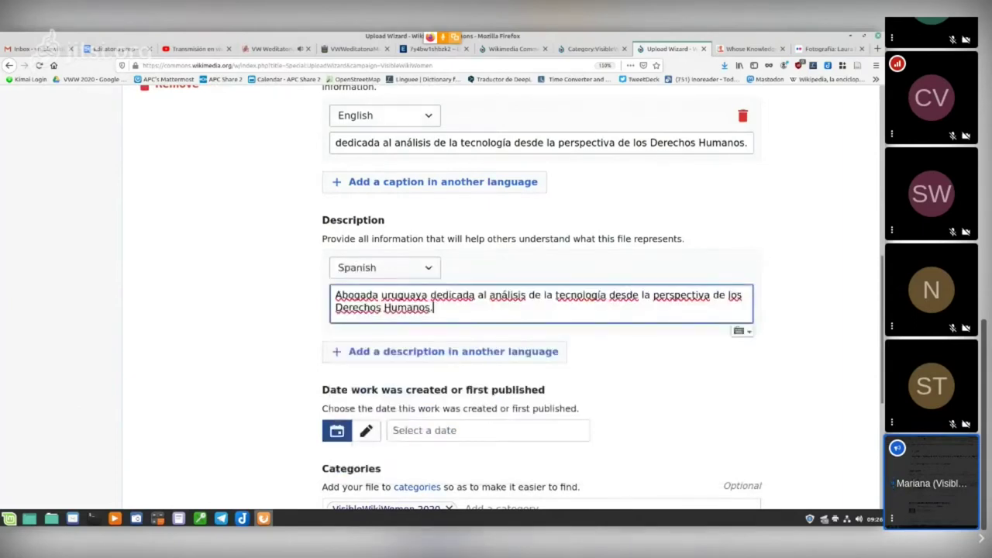
pyautogui.press('space')
pyautogui.press('Escape')
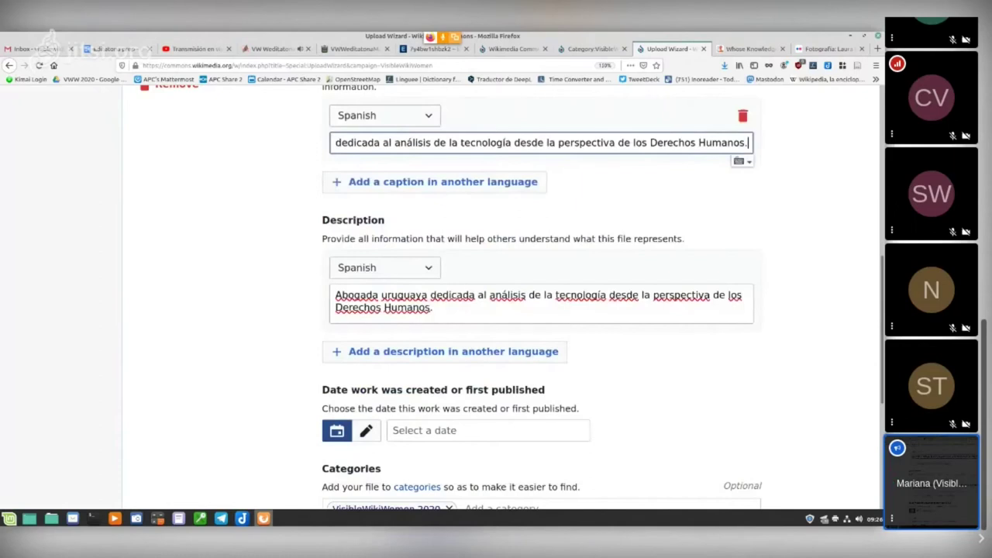
pyautogui.scroll(-3, 512, 299)
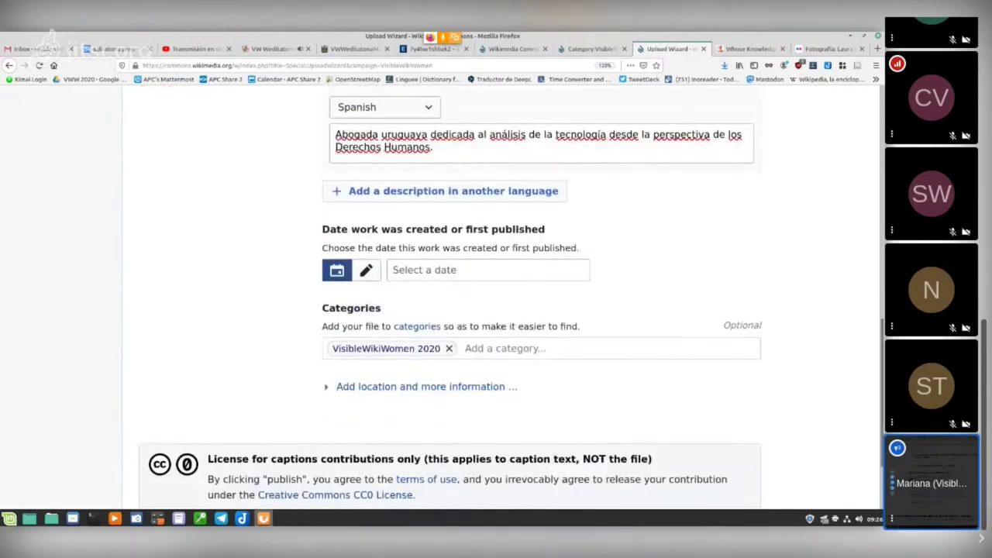
pyautogui.click(465, 270)
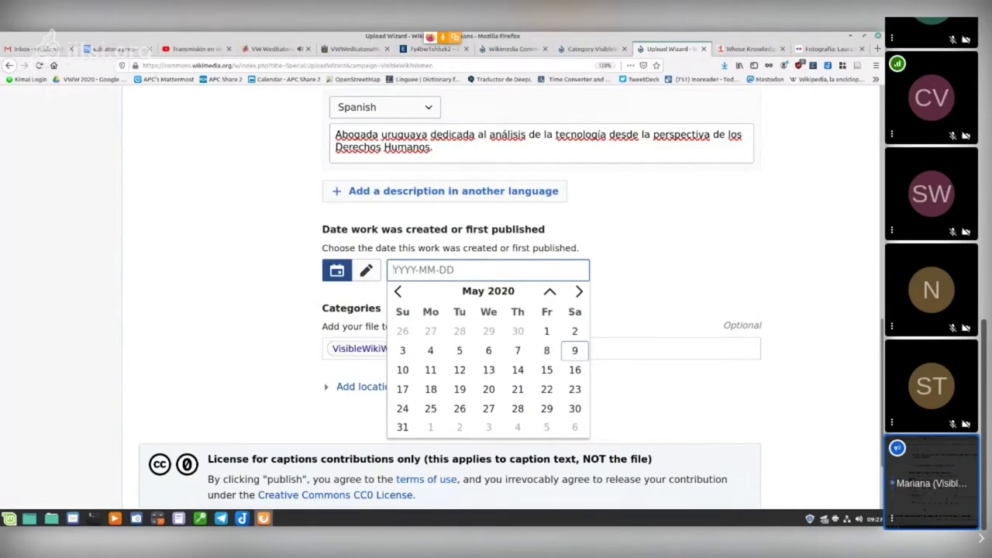
# Step: Type 2016 as the work's creation date
pyautogui.click(366, 269)
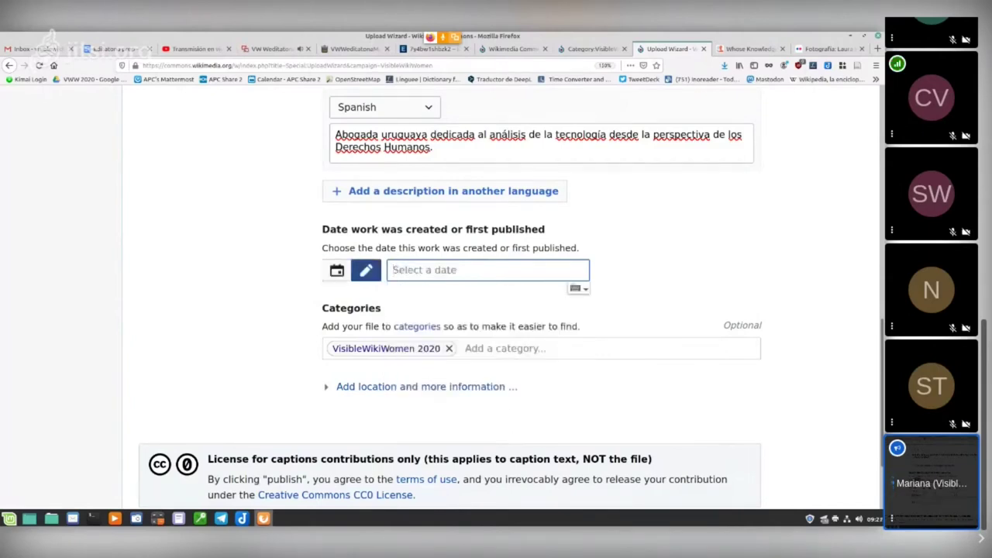
pyautogui.write('2016')
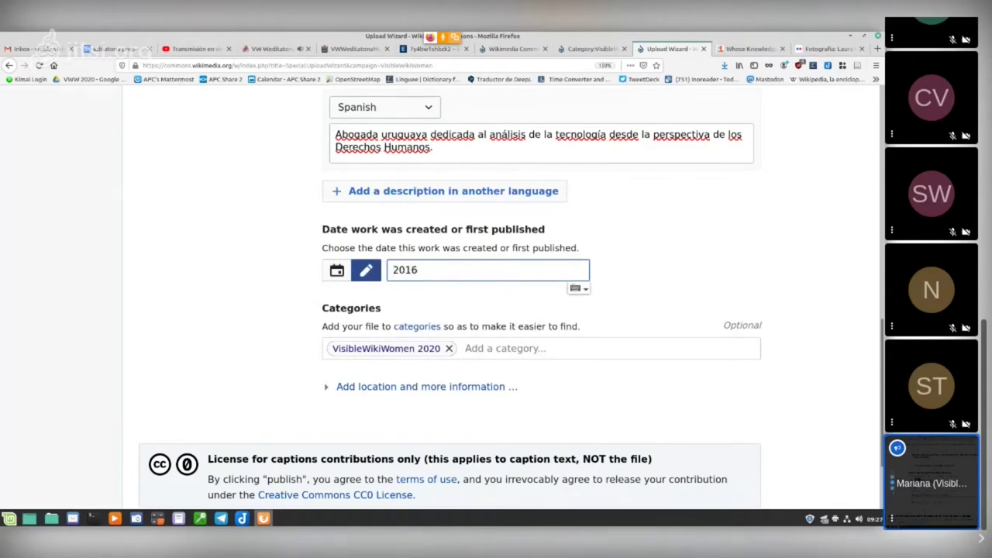
pyautogui.scroll(-2, 496, 311)
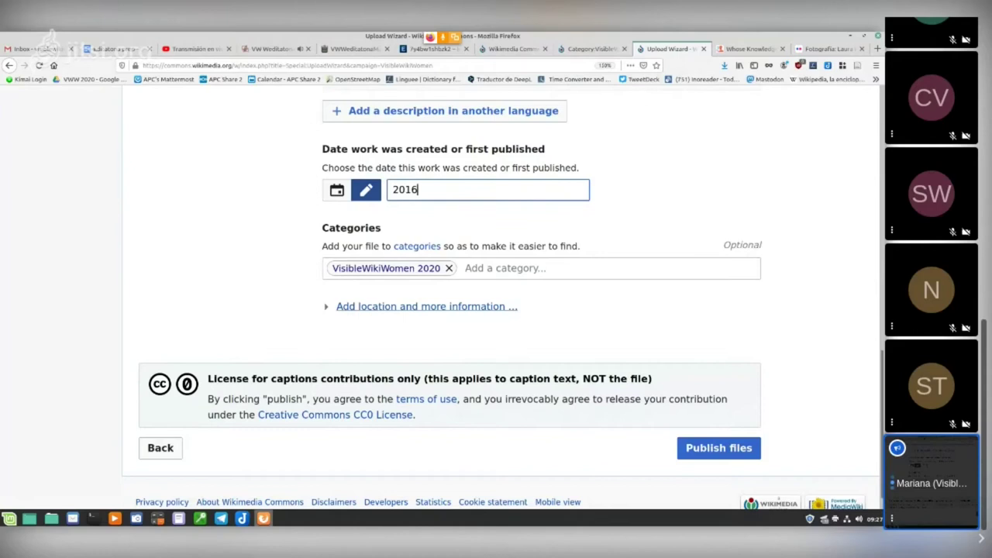
# Step: Add Creative Commons as a category alongside VisibleWikiWomen 2020
pyautogui.click(496, 268)
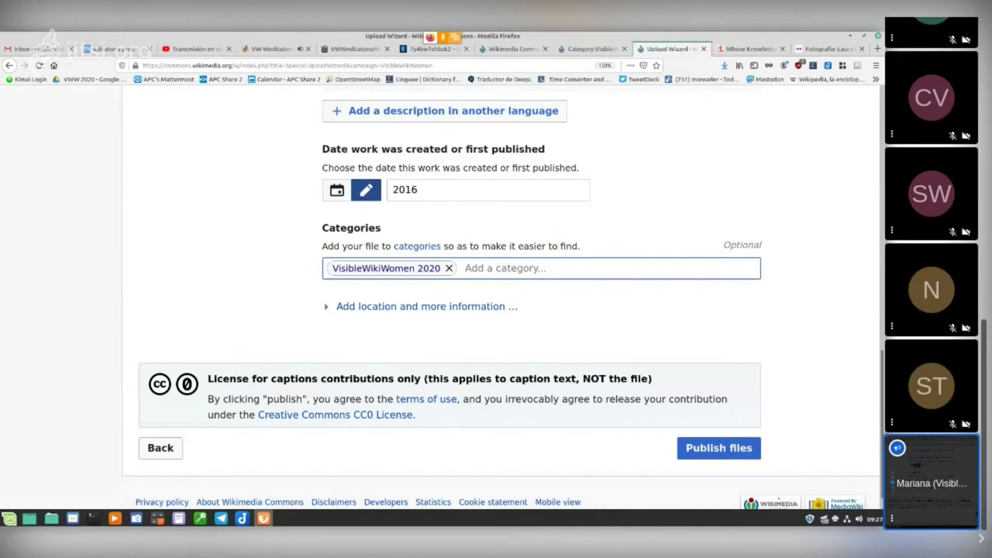
pyautogui.write('Cr')
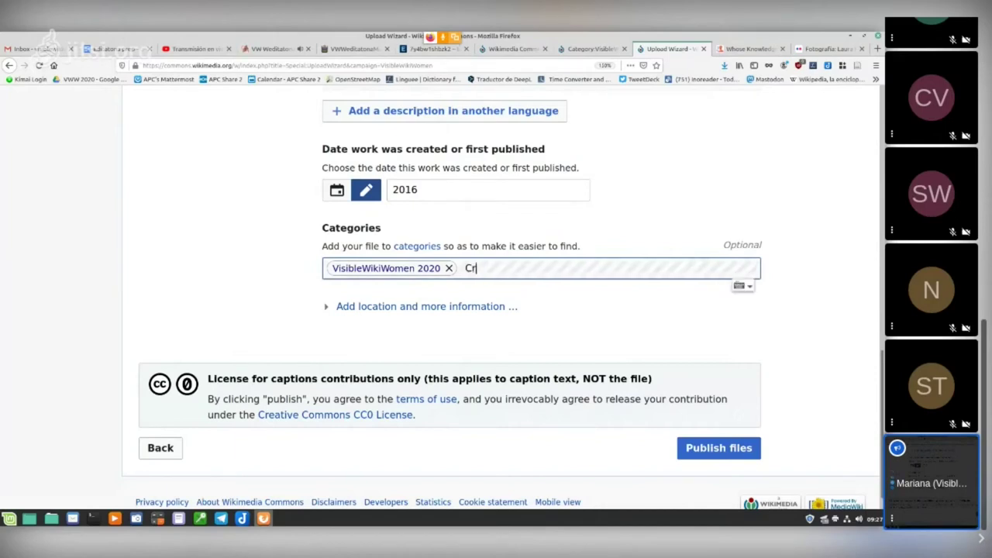
pyautogui.write('eati')
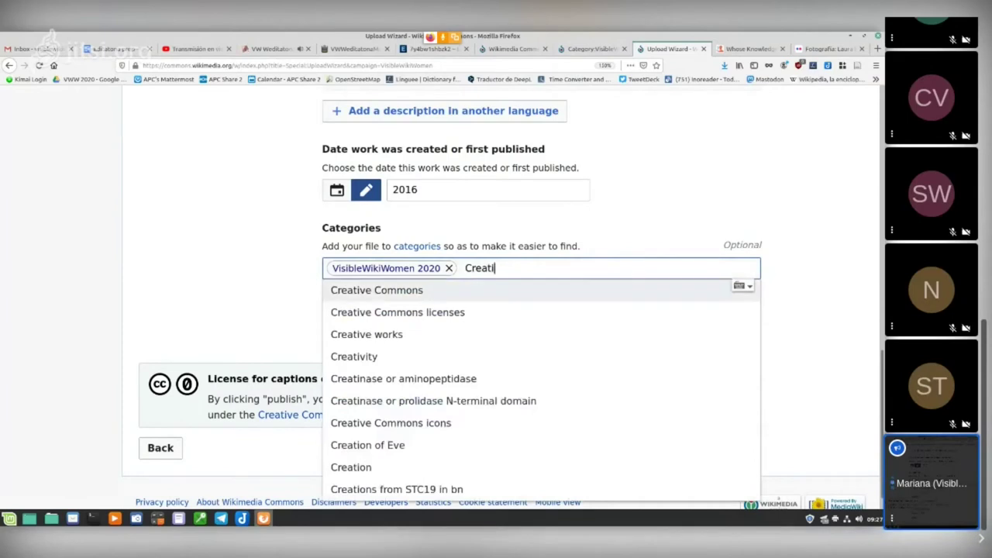
pyautogui.press('Return')
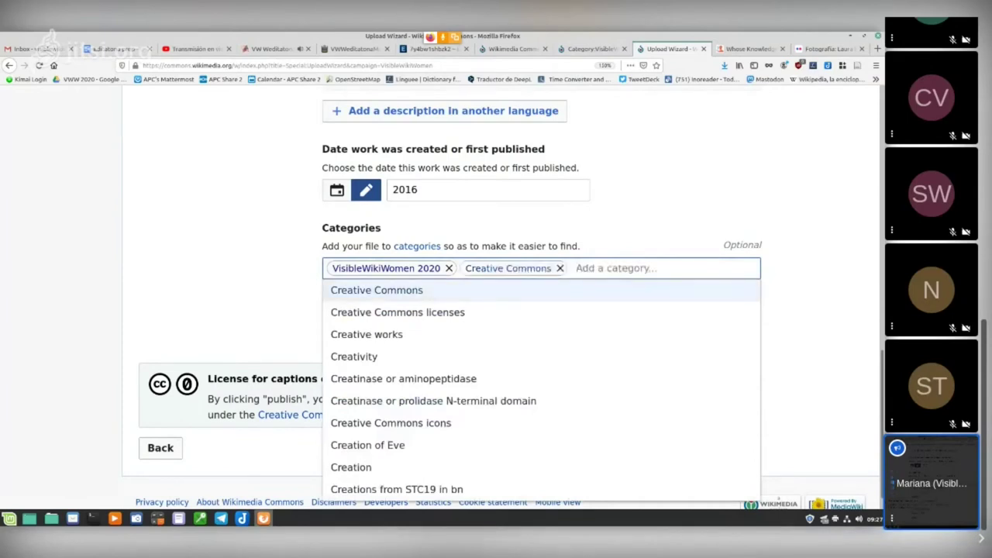
pyautogui.press('Tab')
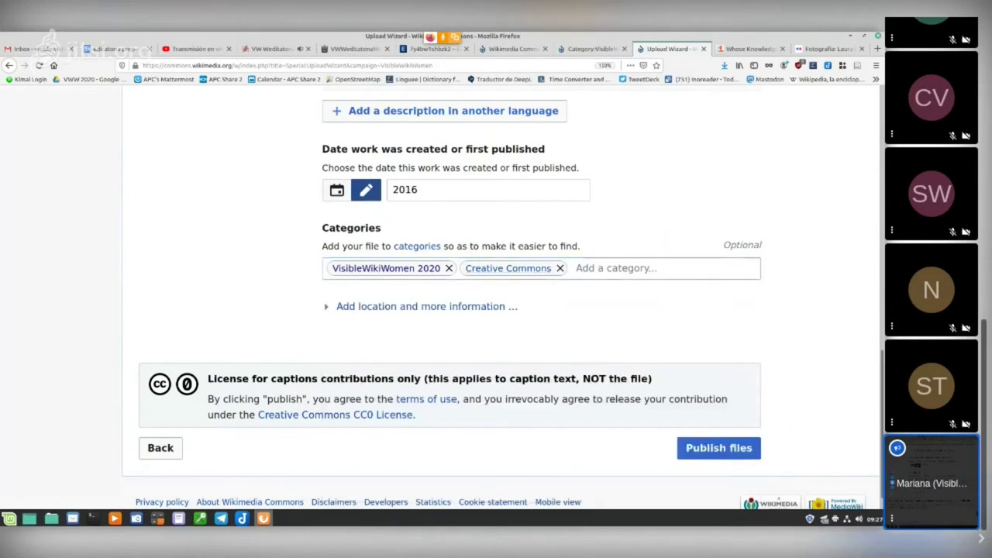
pyautogui.click(616, 267)
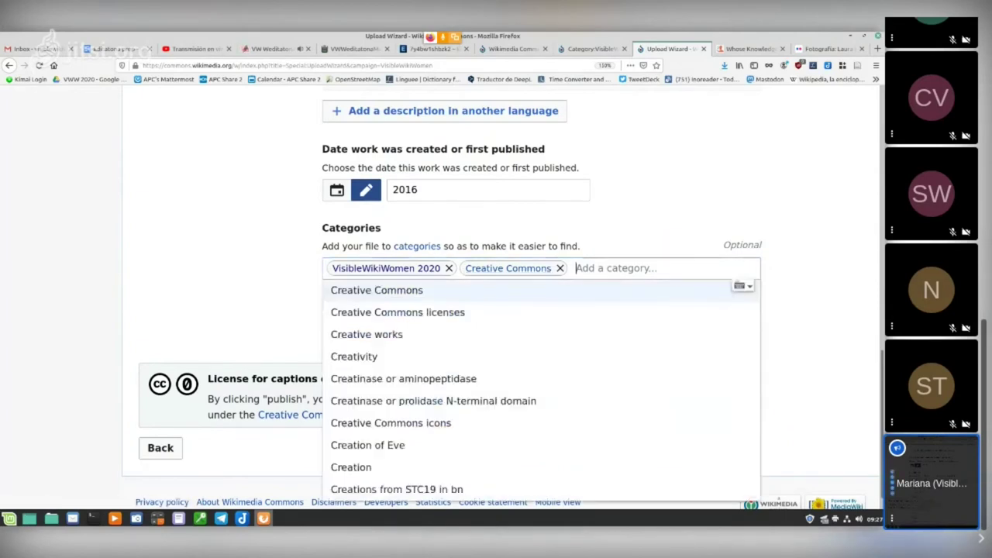
pyautogui.press('Escape')
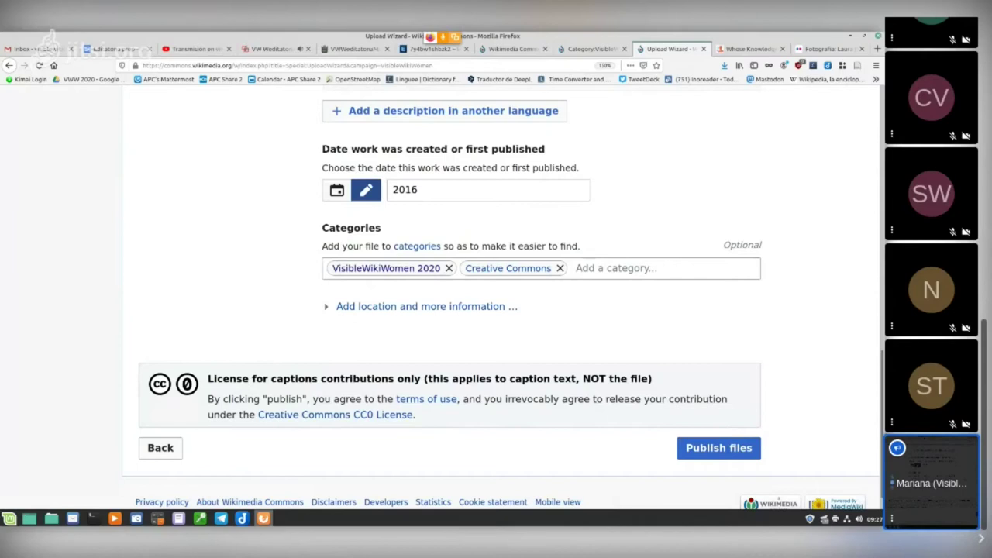
pyautogui.scroll(2, 496, 311)
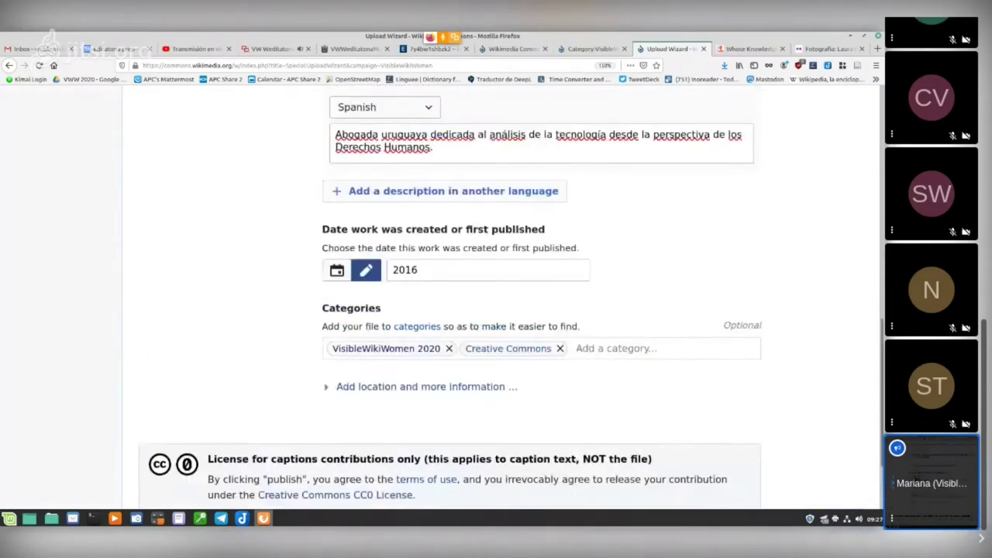
pyautogui.scroll(-2, 496, 310)
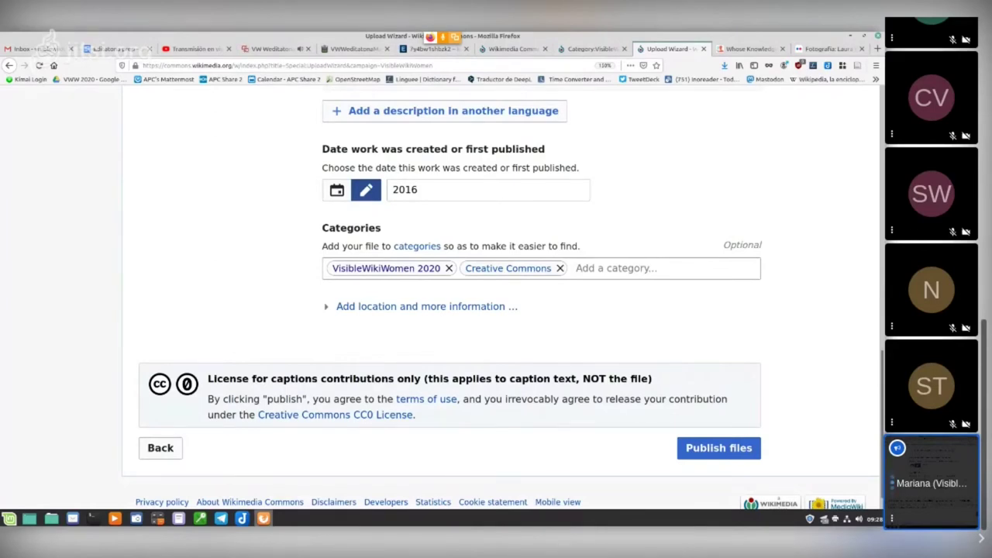
pyautogui.scroll(15, 501, 295)
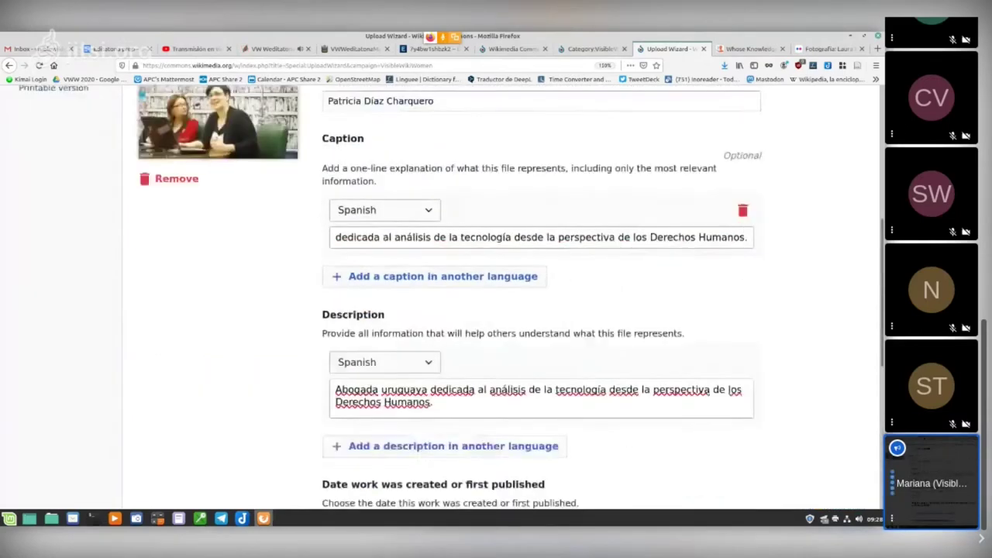
pyautogui.scroll(-15, 501, 294)
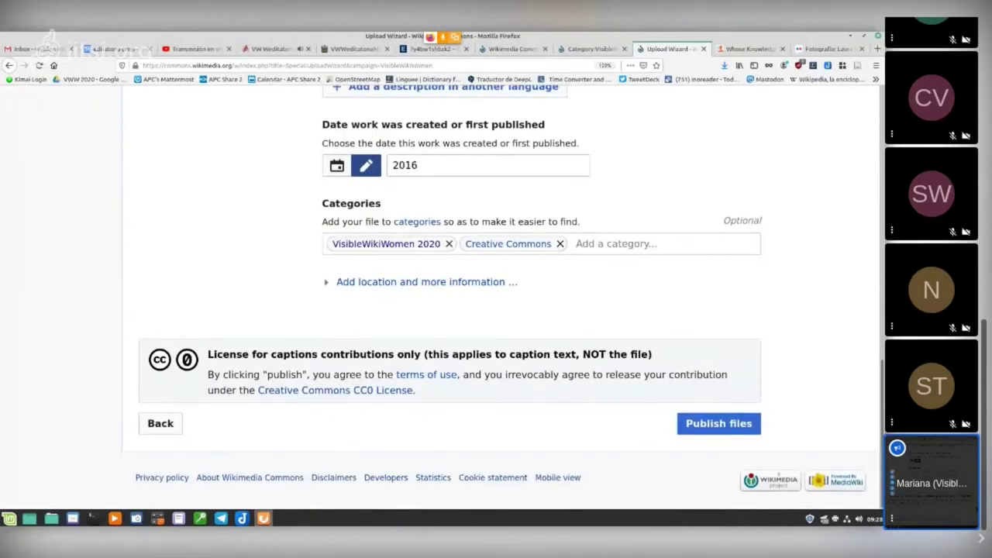
pyautogui.moveTo(206, 354); pyautogui.dragTo(652, 355)
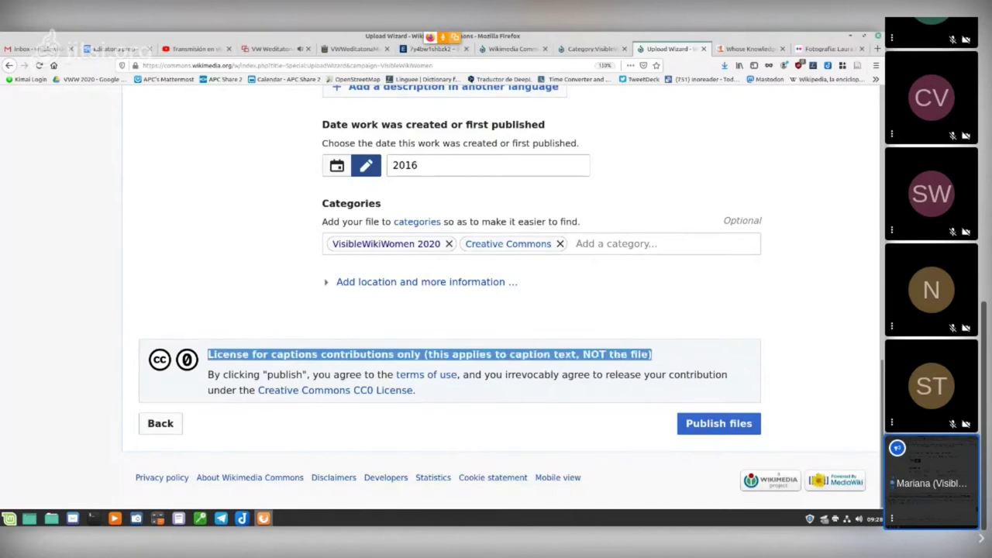
pyautogui.click(653, 354)
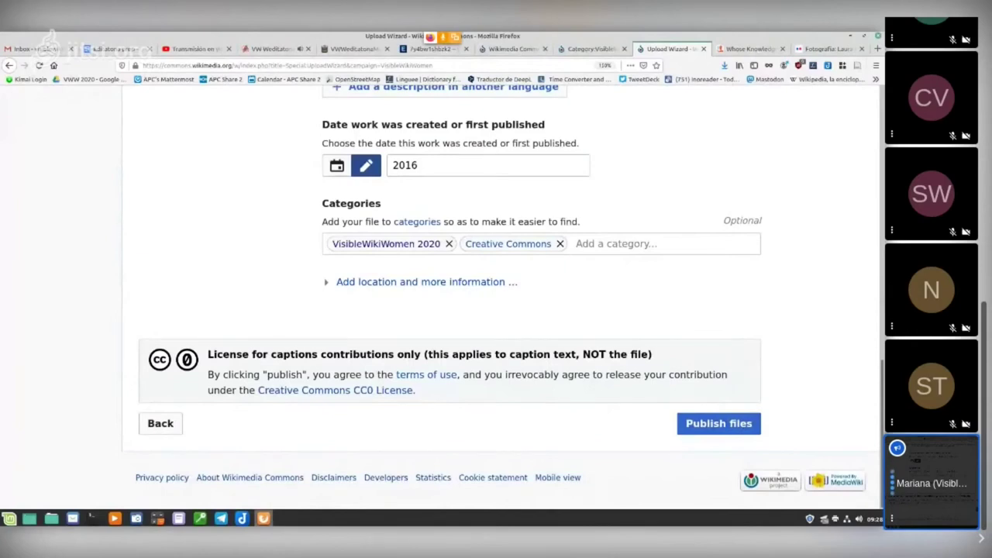
pyautogui.scroll(8, 496, 294)
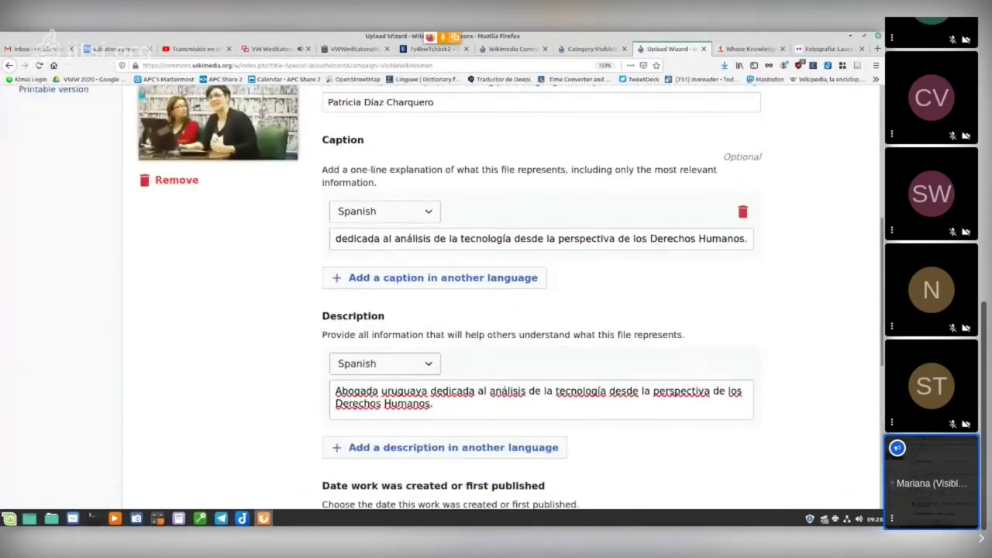
pyautogui.scroll(1, 496, 295)
pyautogui.click(336, 278)
pyautogui.press('Left')
pyautogui.press('Left')
pyautogui.press('Left')
pyautogui.press('Left')
pyautogui.press('Left')
pyautogui.press('Left')
pyautogui.press('Left')
pyautogui.press('Left')
pyautogui.press('Left')
pyautogui.press('Left')
pyautogui.press('Left')
pyautogui.press('Left')
pyautogui.press('Left')
pyautogui.press('Left')
pyautogui.press('Left')
pyautogui.press('Left')
pyautogui.press('Left')
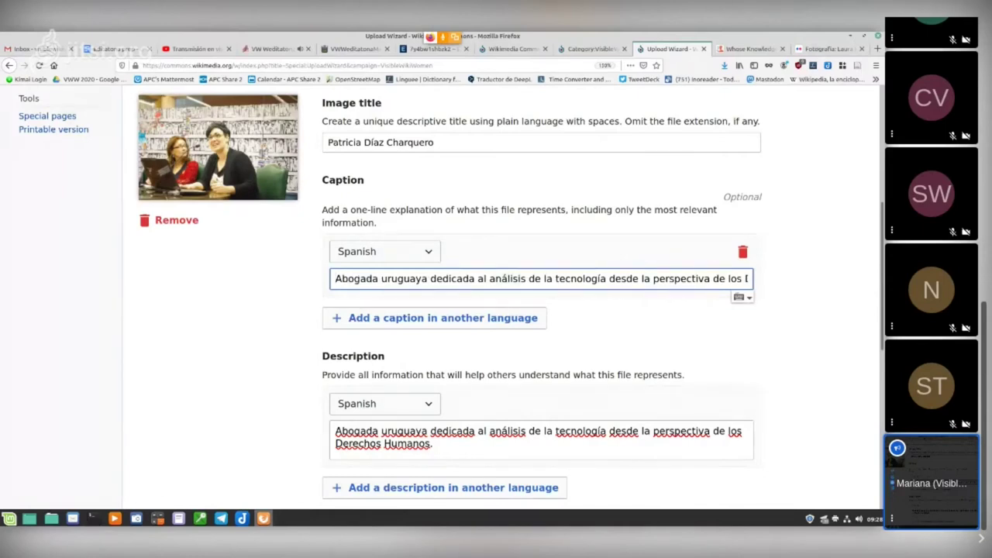
pyautogui.click(428, 279)
pyautogui.scroll(-5, 496, 303)
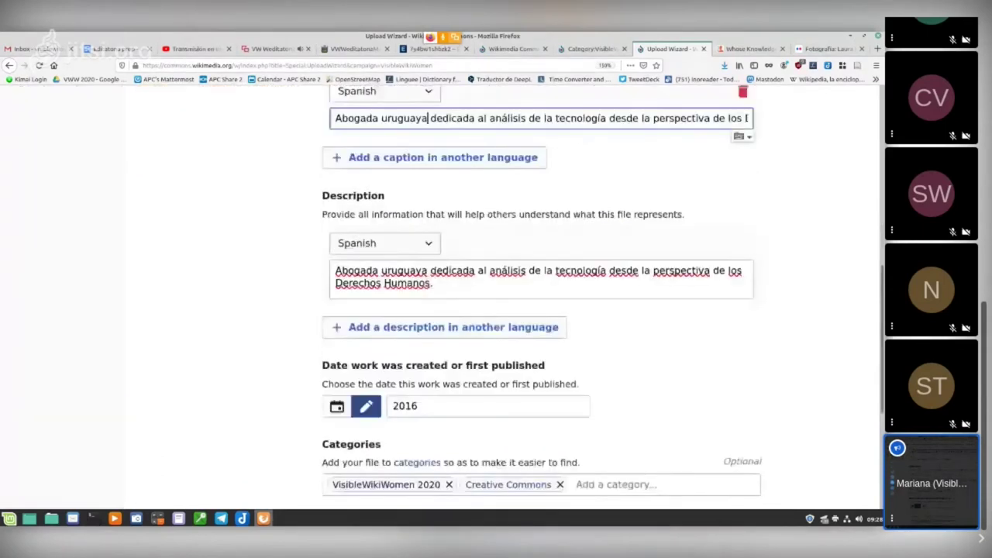
pyautogui.scroll(-1, 450, 310)
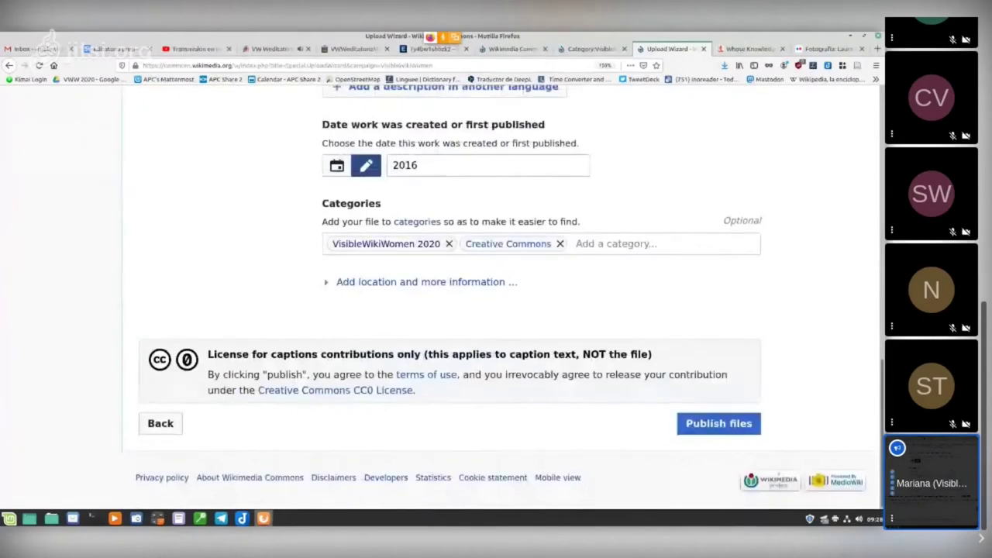
pyautogui.scroll(10, 496, 303)
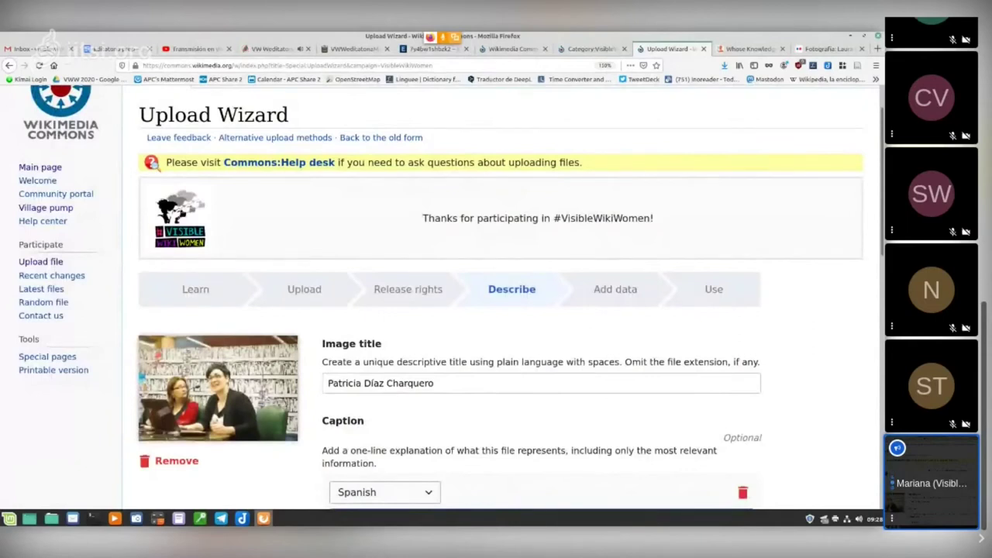
pyautogui.scroll(-10, 496, 303)
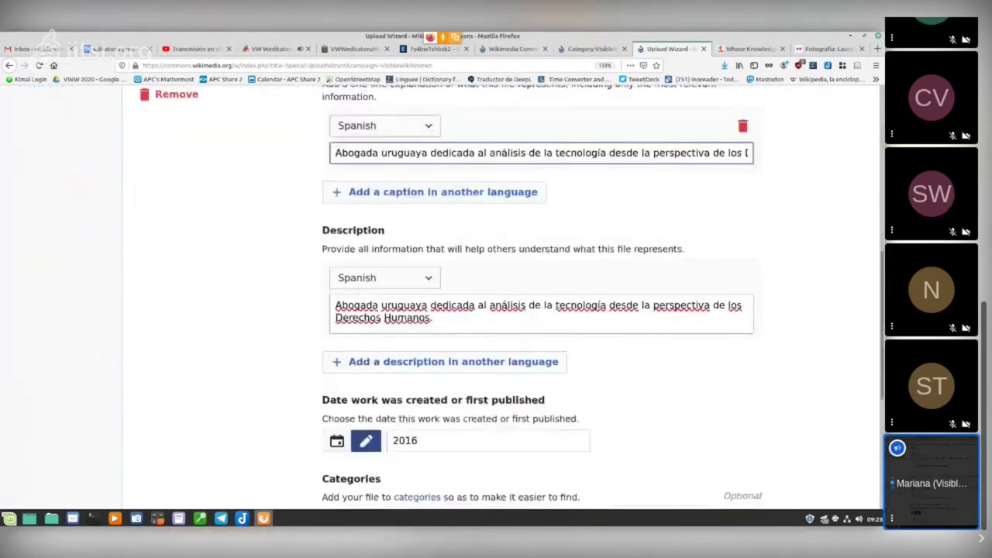
pyautogui.scroll(-1, 496, 302)
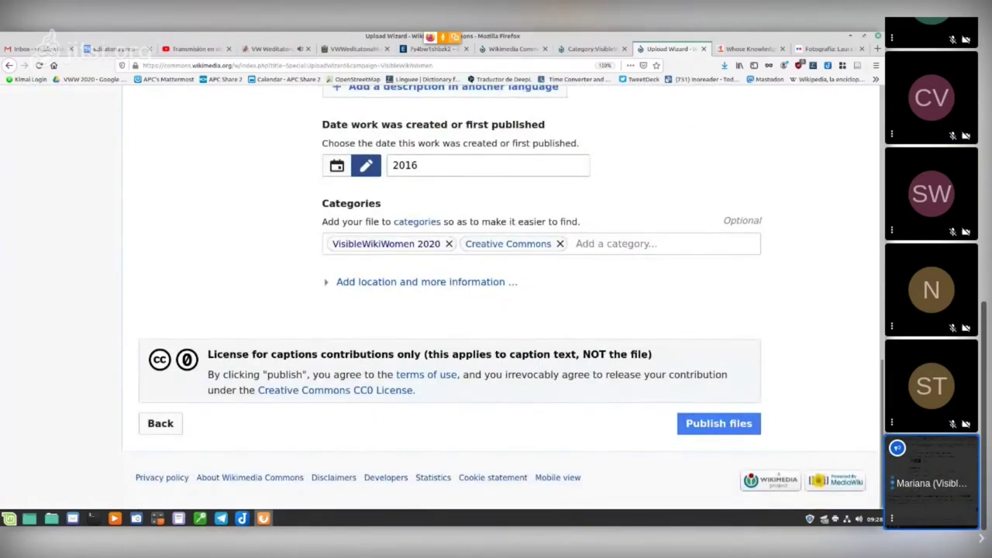
pyautogui.click(719, 423)
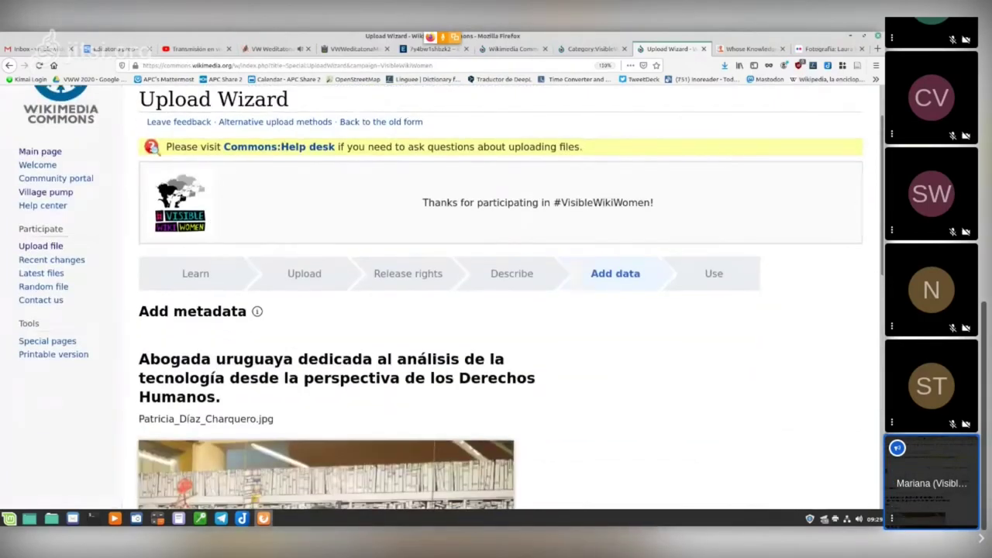
# Step: Search the depicts field for the portrayed woman's name, which finds no suggestion
pyautogui.scroll(-5, 496, 310)
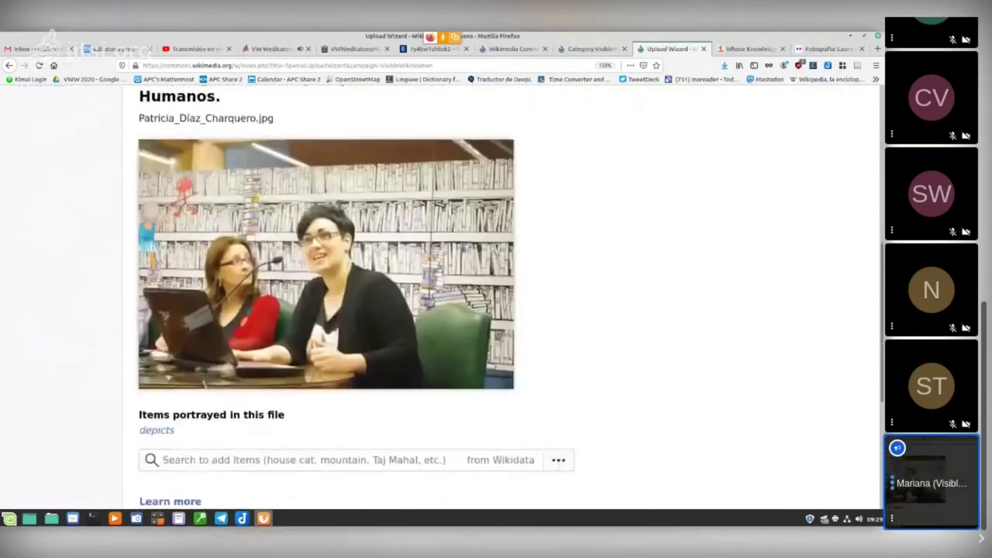
pyautogui.scroll(-1, 496, 310)
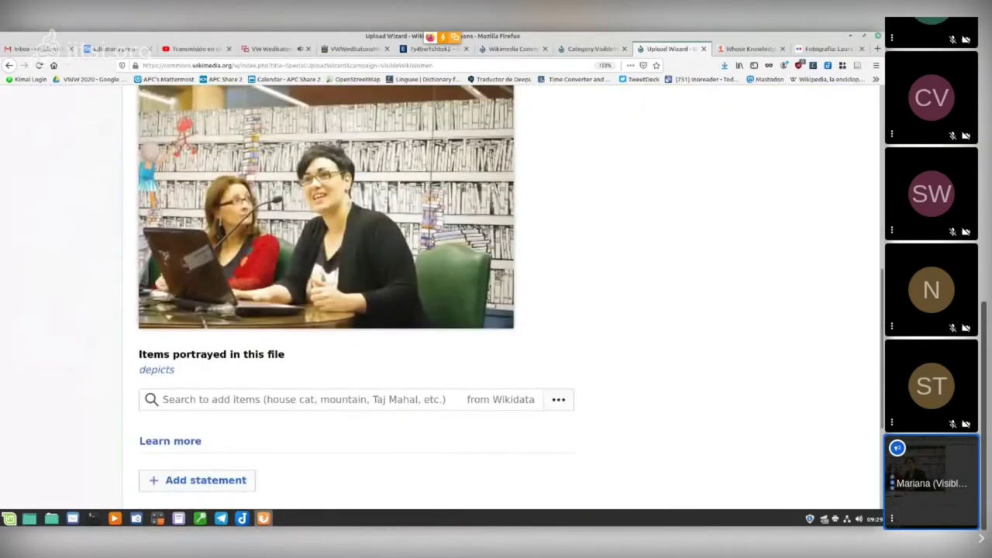
pyautogui.scroll(-3, 496, 310)
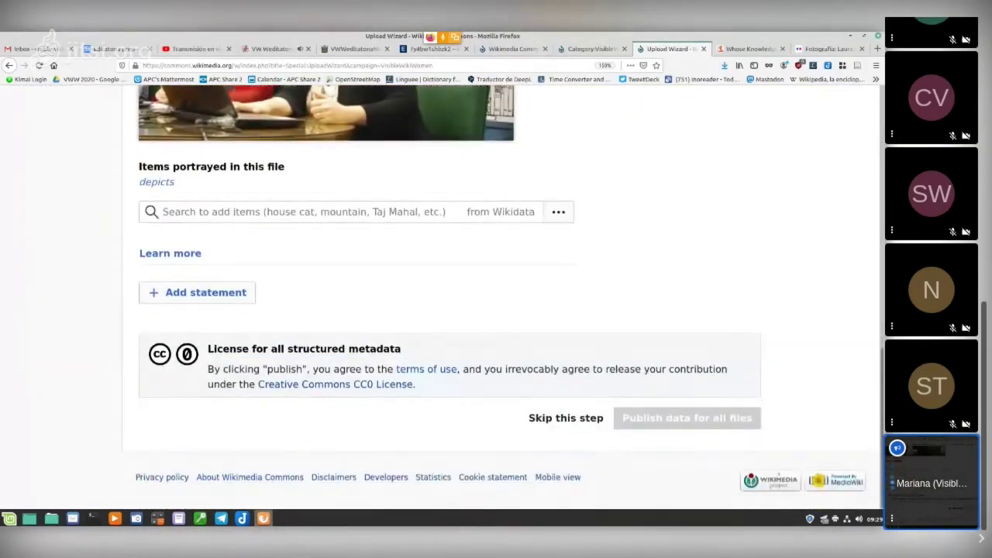
pyautogui.click(162, 212)
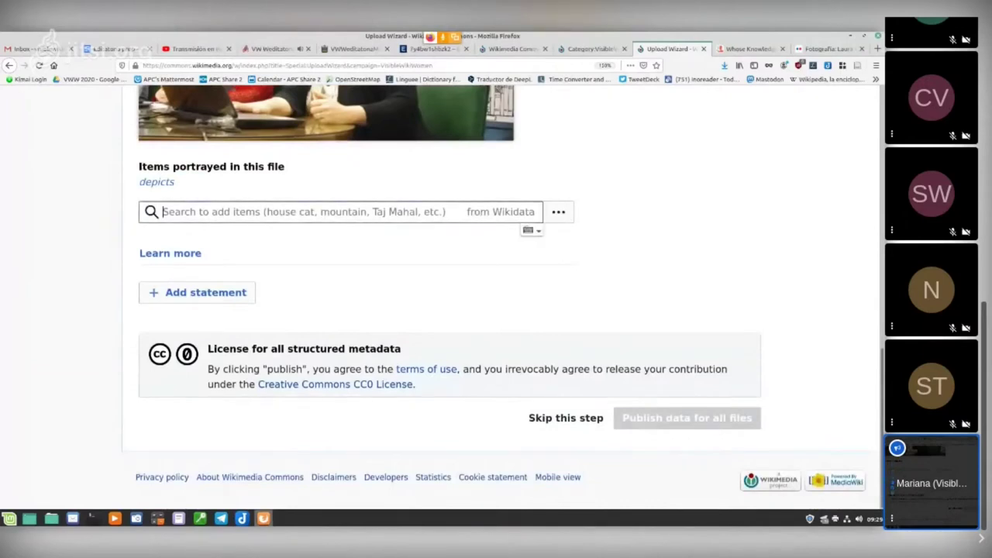
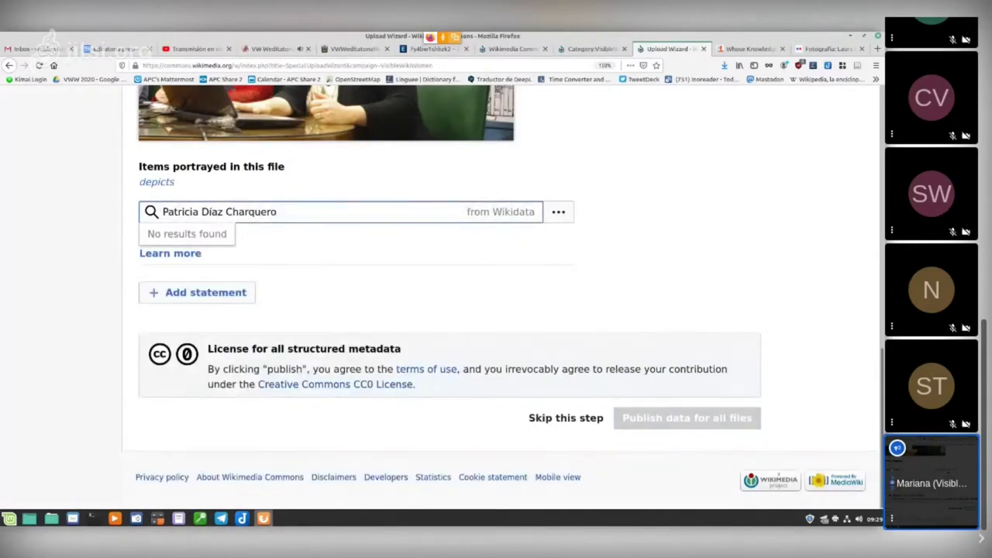
pyautogui.press('Tab')
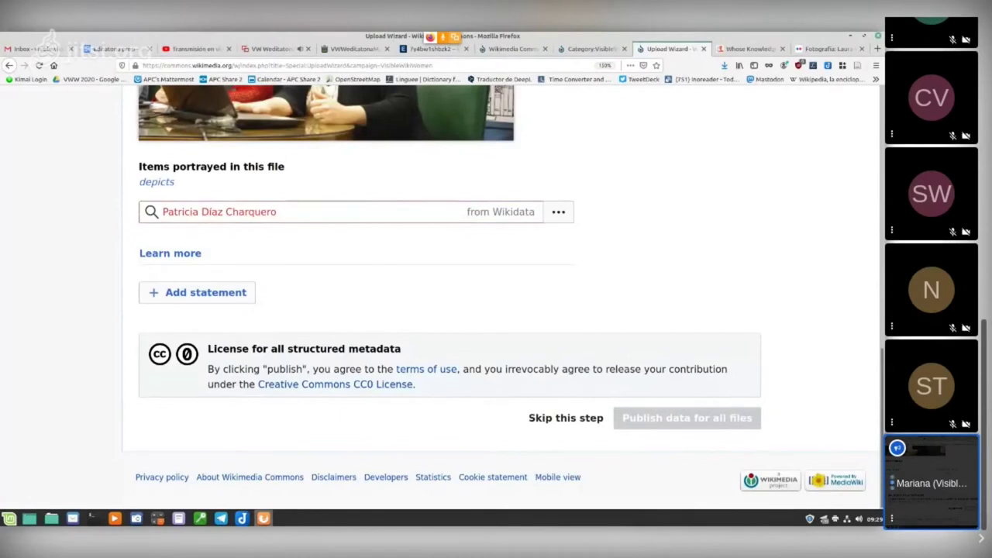
# Step: Set depicts to VisibleWikiWomen and publish the structured data for all files
pyautogui.scroll(3, 497, 295)
pyautogui.scroll(-1, 496, 294)
pyautogui.scroll(-1, 496, 294)
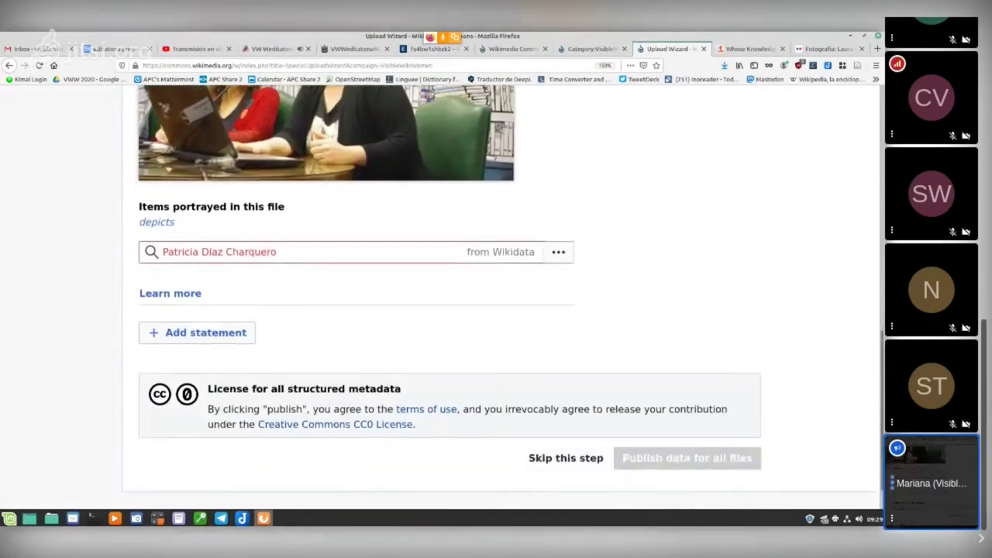
pyautogui.tripleClick(219, 252)
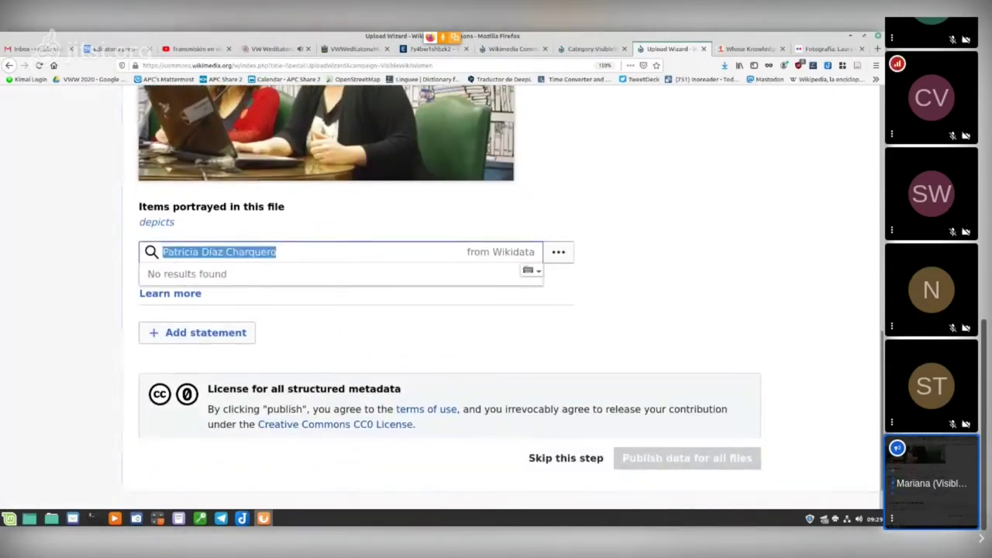
pyautogui.write('VisibleW')
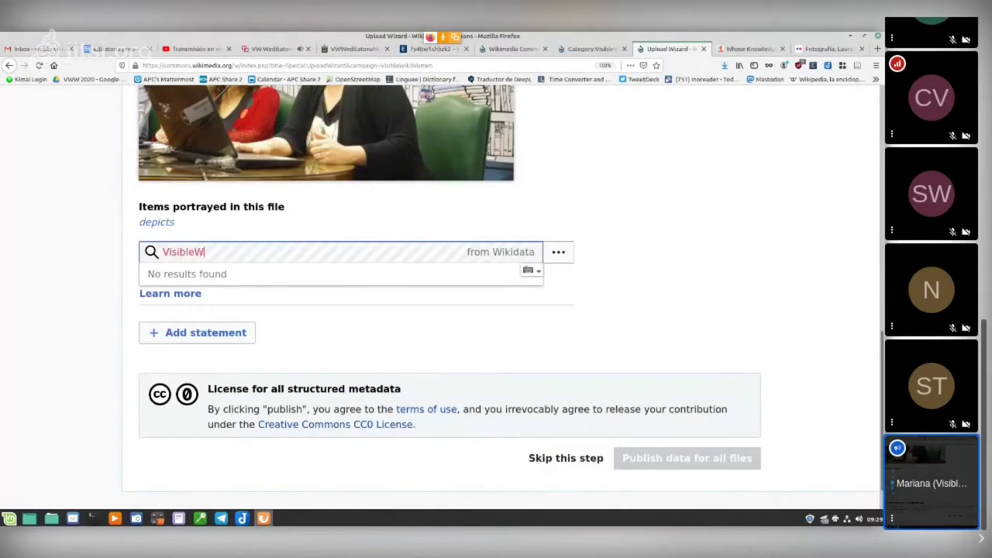
pyautogui.write('ikiWomen')
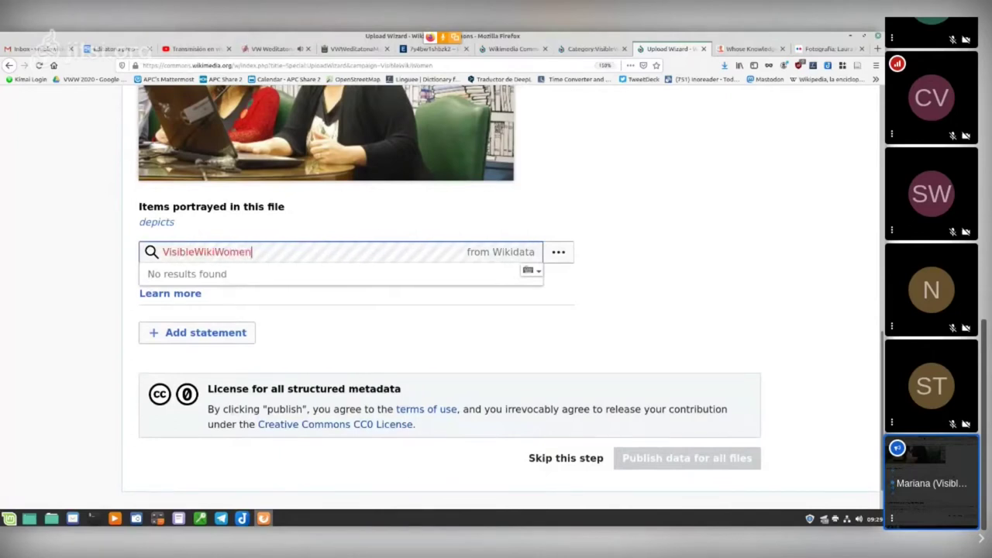
pyautogui.press('Down')
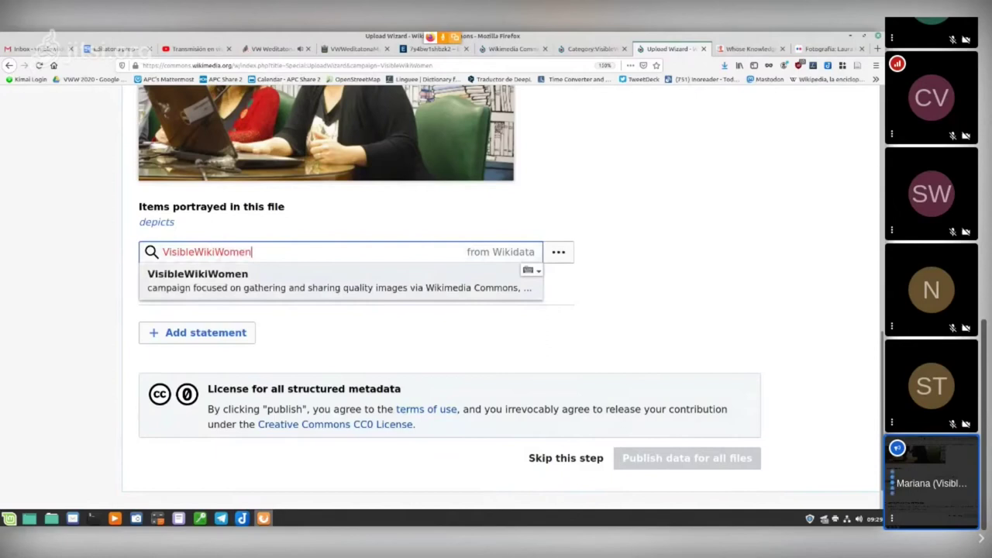
pyautogui.press('Return')
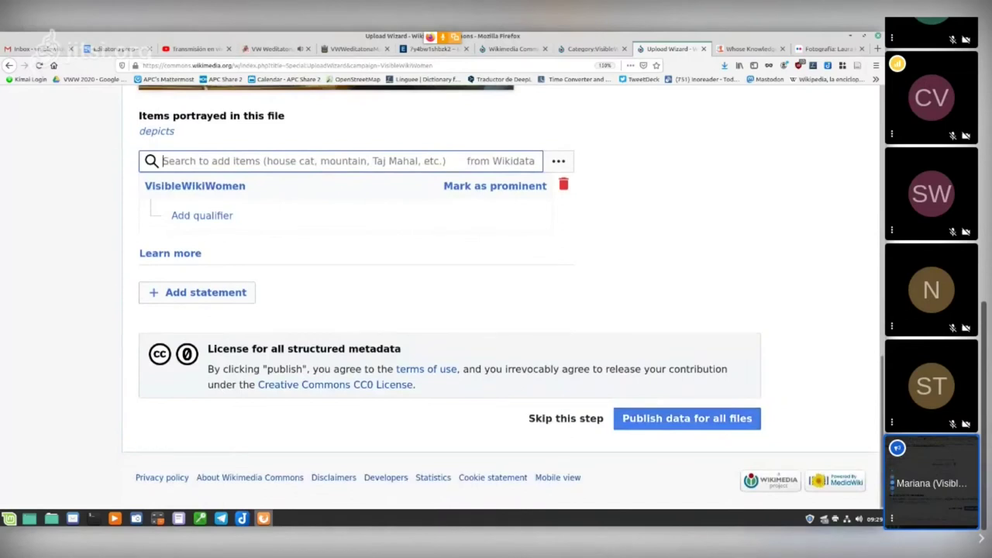
pyautogui.press('Return')
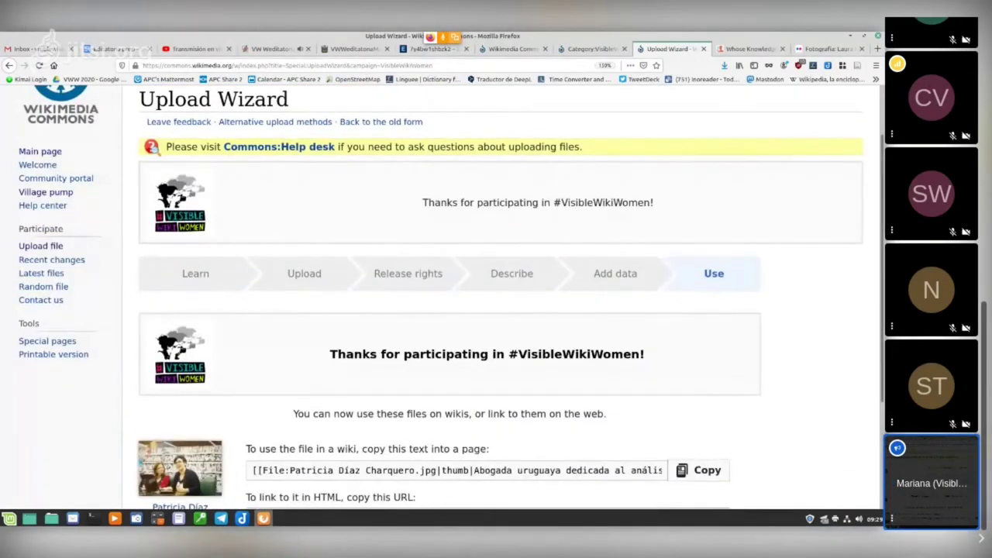
# Step: Scroll through the Use step to review the file's wiki text and URL
pyautogui.scroll(-3, 496, 310)
pyautogui.scroll(-1, 496, 294)
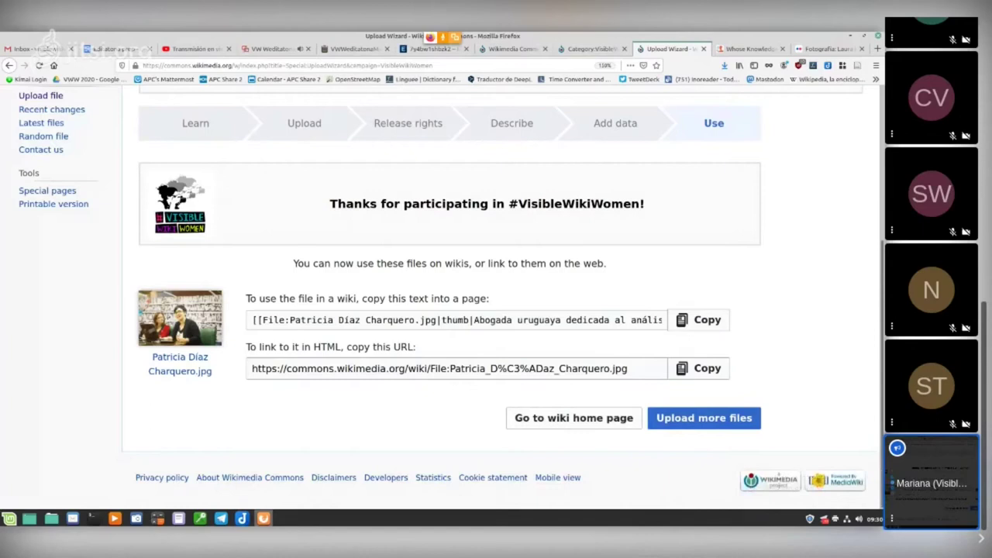
pyautogui.scroll(5, 496, 302)
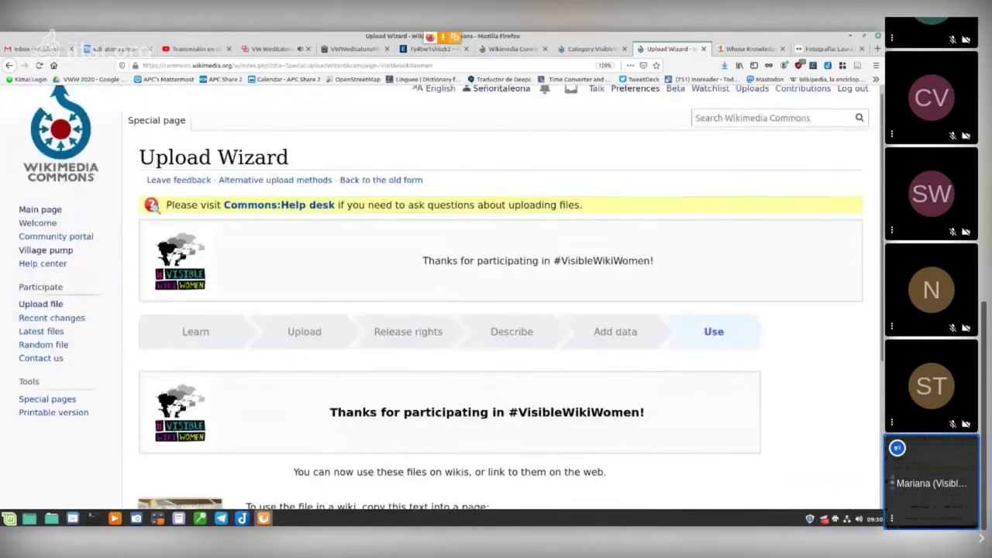
pyautogui.scroll(-3, 496, 302)
# Step: Open the uploaded portrait's file page and review its captions, licence, history and categories
pyautogui.click(178, 359)
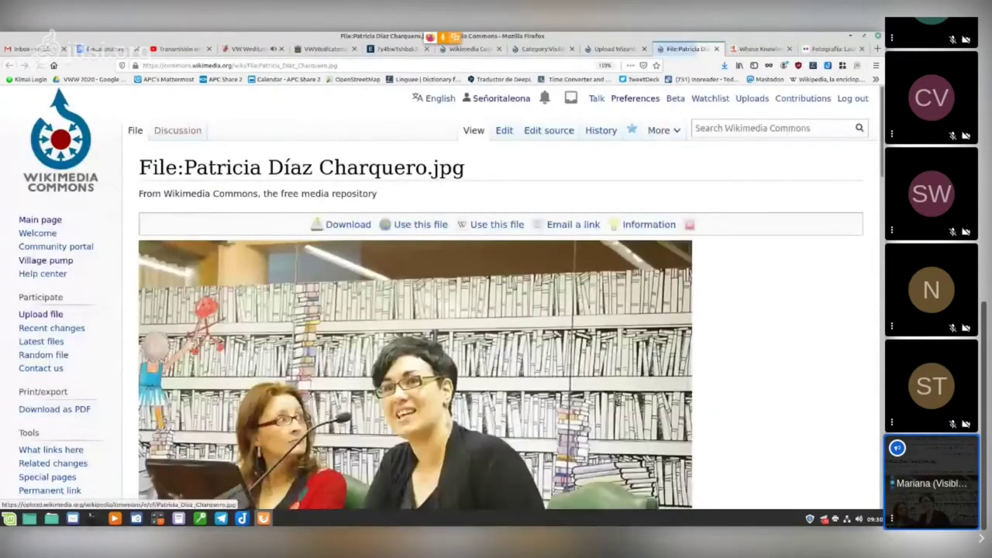
pyautogui.scroll(-5, 496, 303)
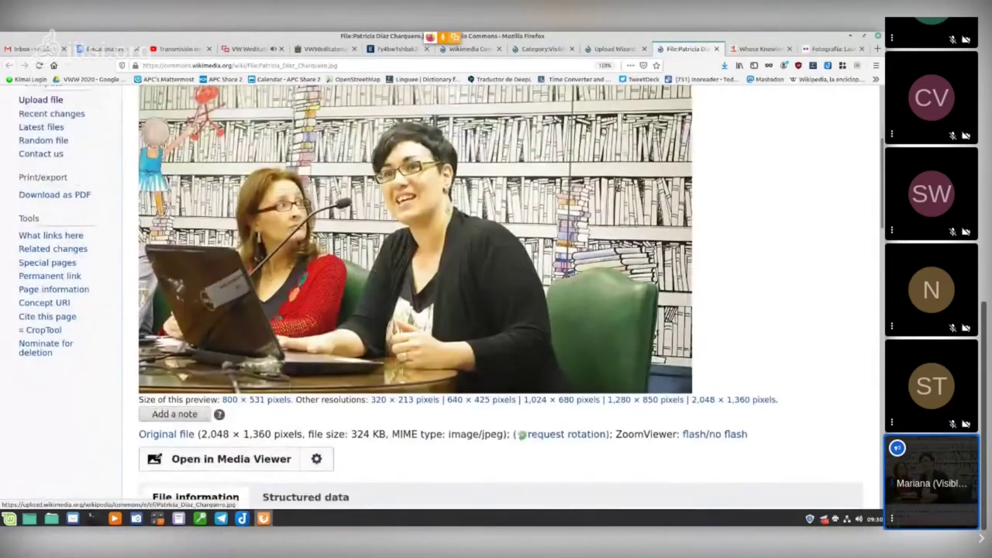
pyautogui.scroll(-7, 496, 302)
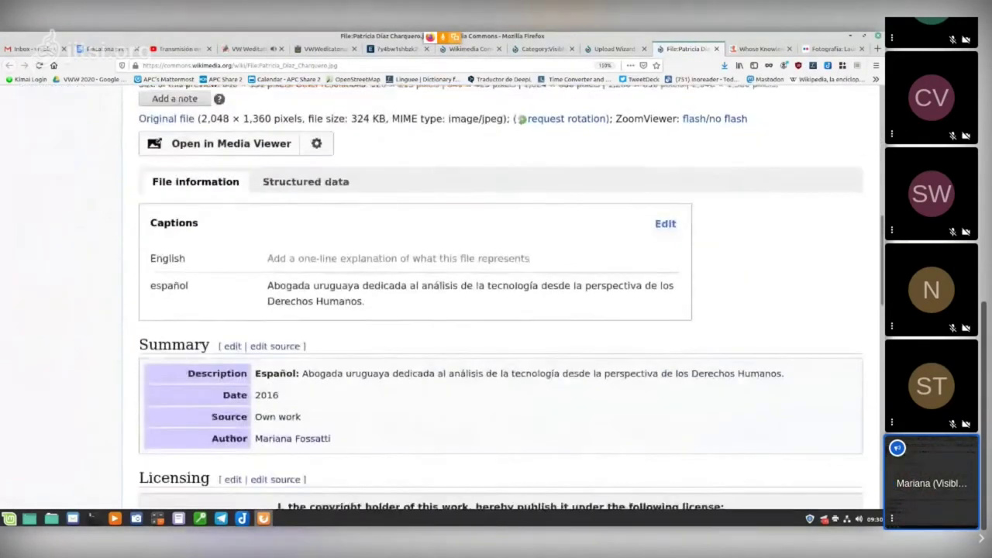
pyautogui.scroll(-7, 497, 302)
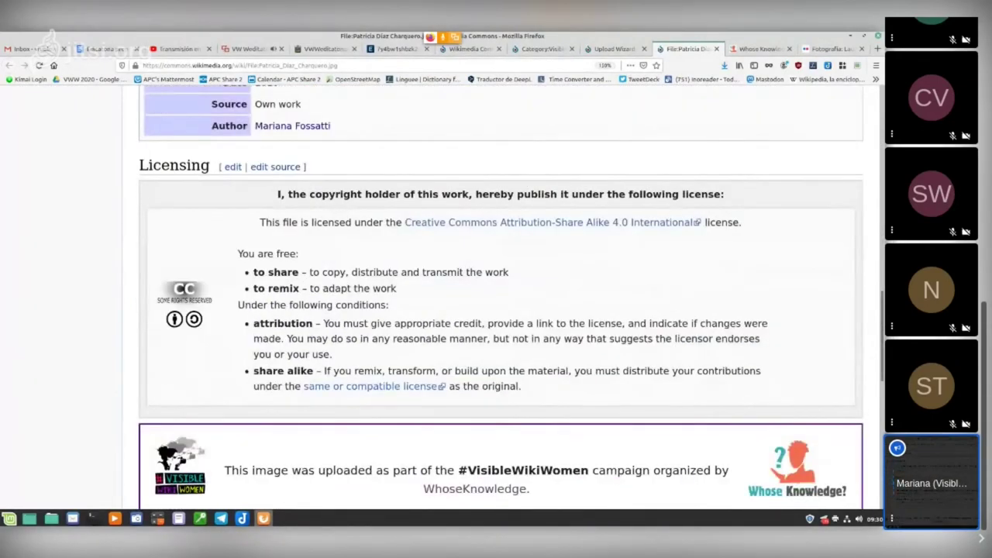
pyautogui.scroll(-5, 496, 302)
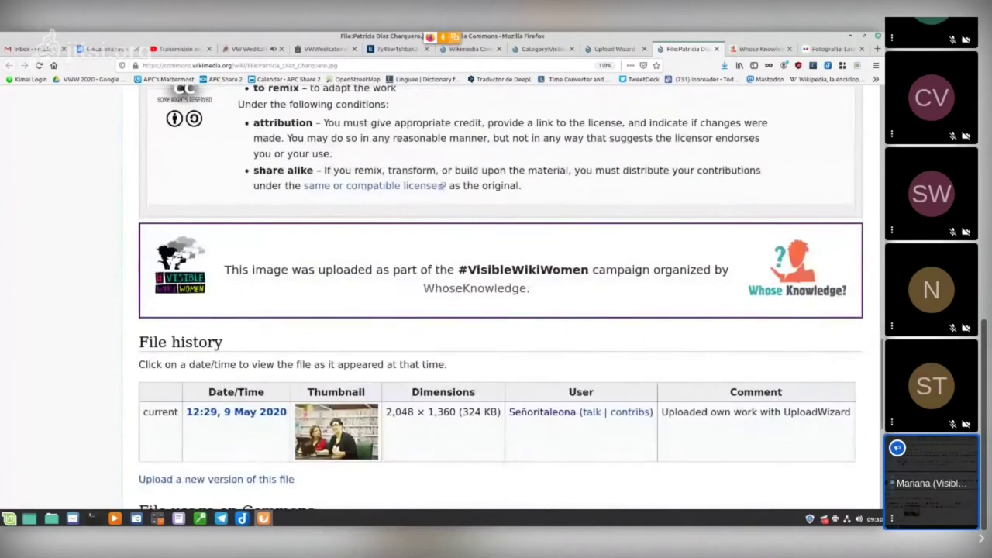
pyautogui.scroll(-8, 496, 302)
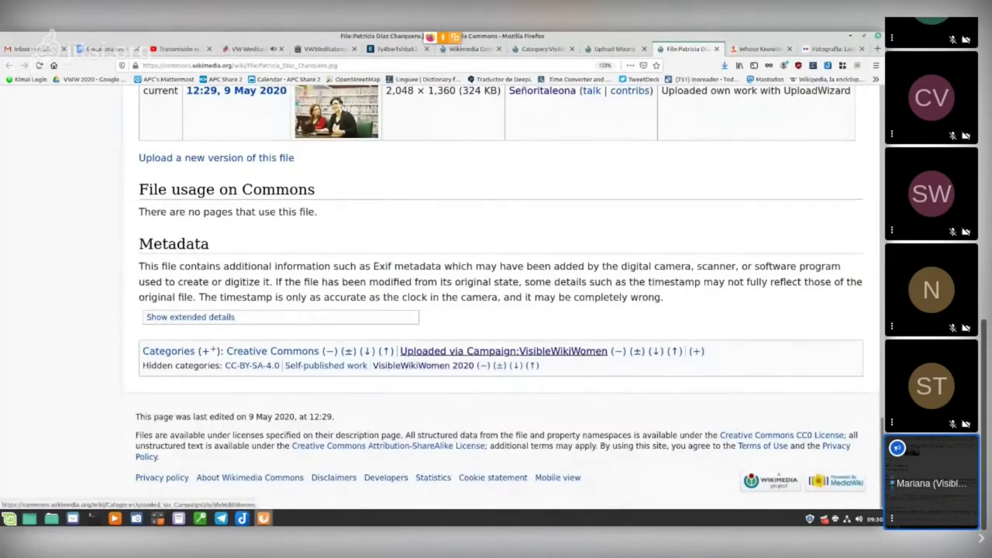
pyautogui.scroll(8, 450, 351)
pyautogui.scroll(15, 500, 303)
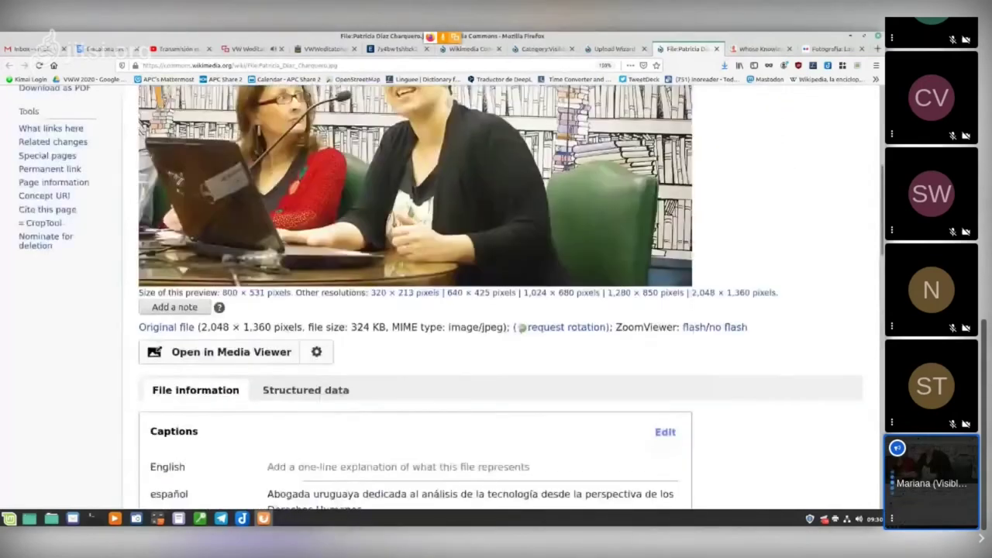
pyautogui.scroll(2, 450, 326)
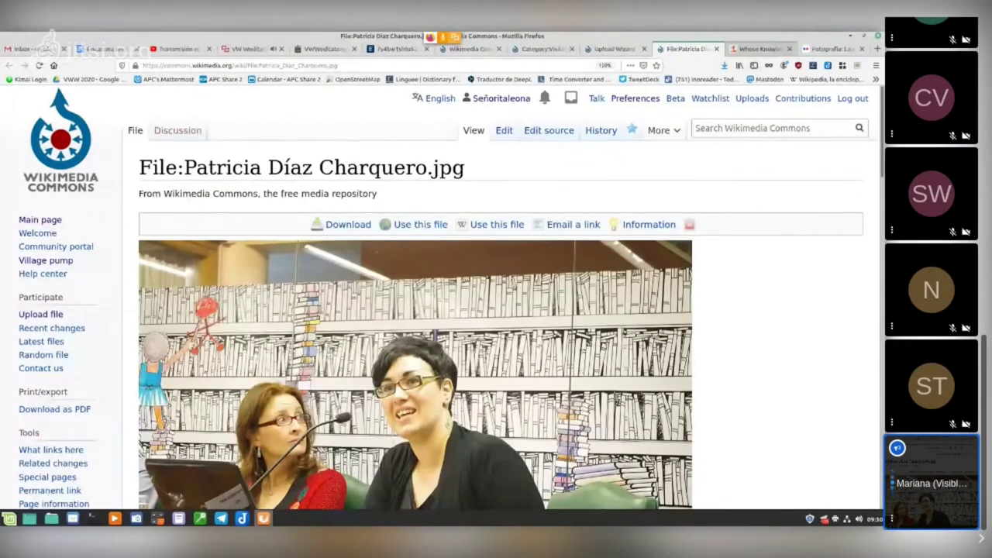
pyautogui.click(760, 49)
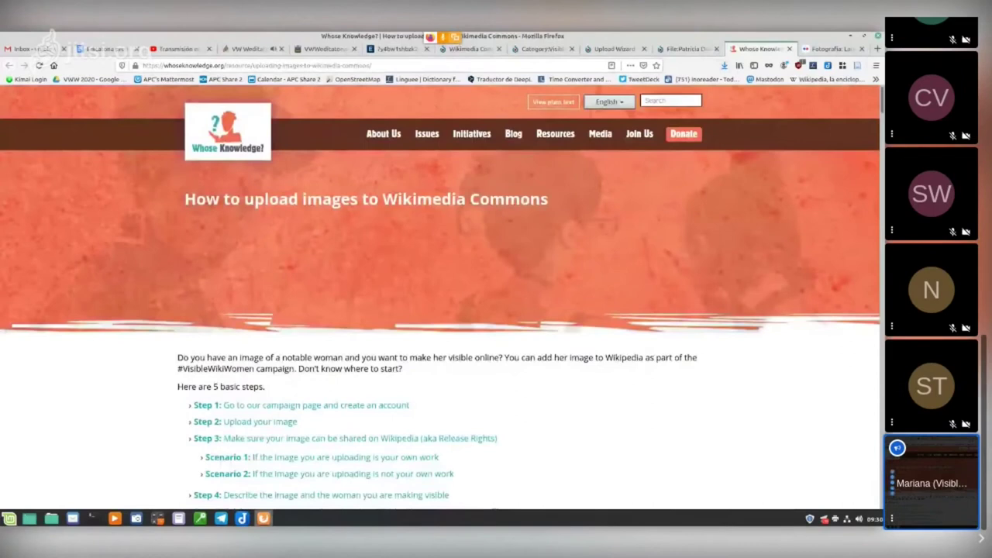
# Step: Skim the Whose Knowledge? upload guide's steps, then return to its top
pyautogui.scroll(-2, 441, 311)
pyautogui.scroll(-3, 441, 310)
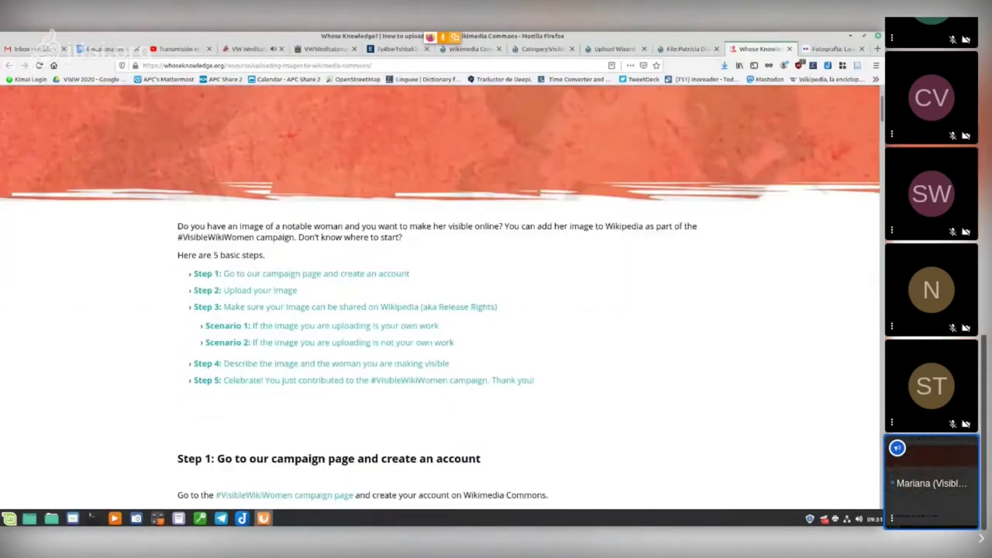
pyautogui.scroll(-7, 442, 310)
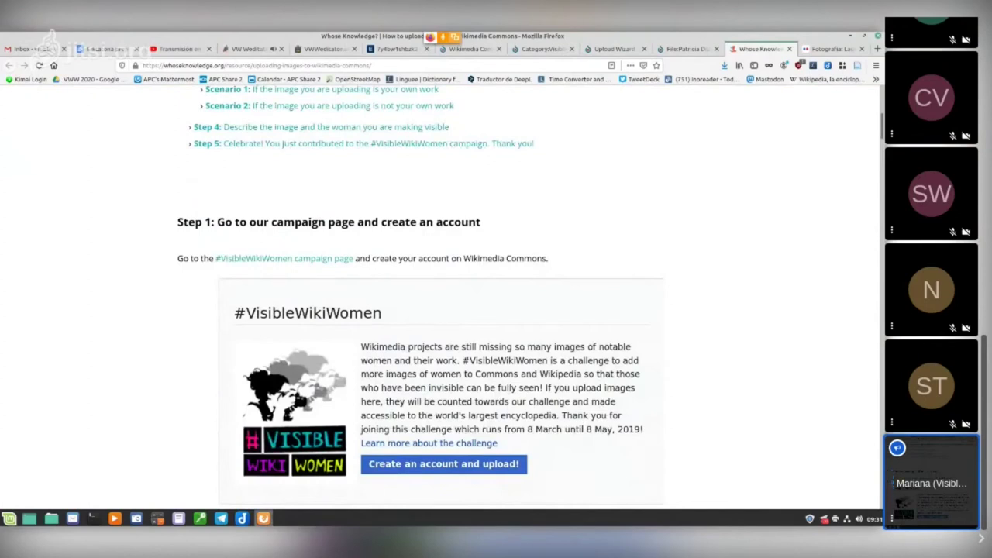
pyautogui.scroll(-20, 442, 311)
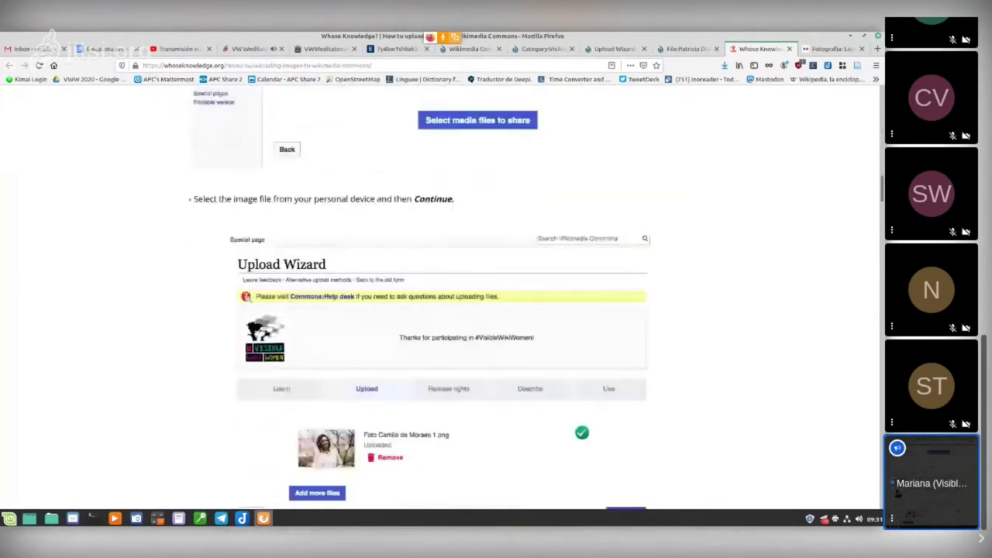
pyautogui.scroll(-10, 441, 310)
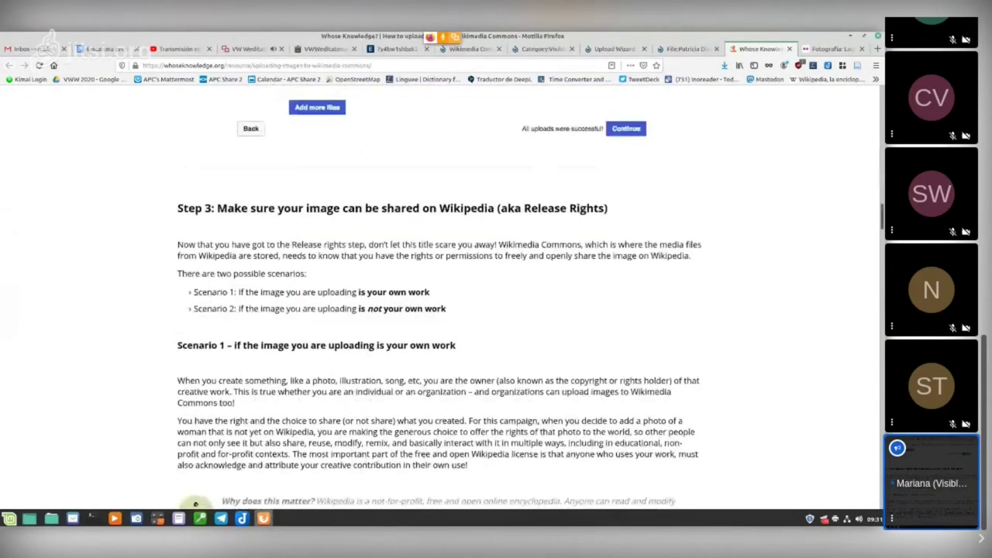
pyautogui.press('Home')
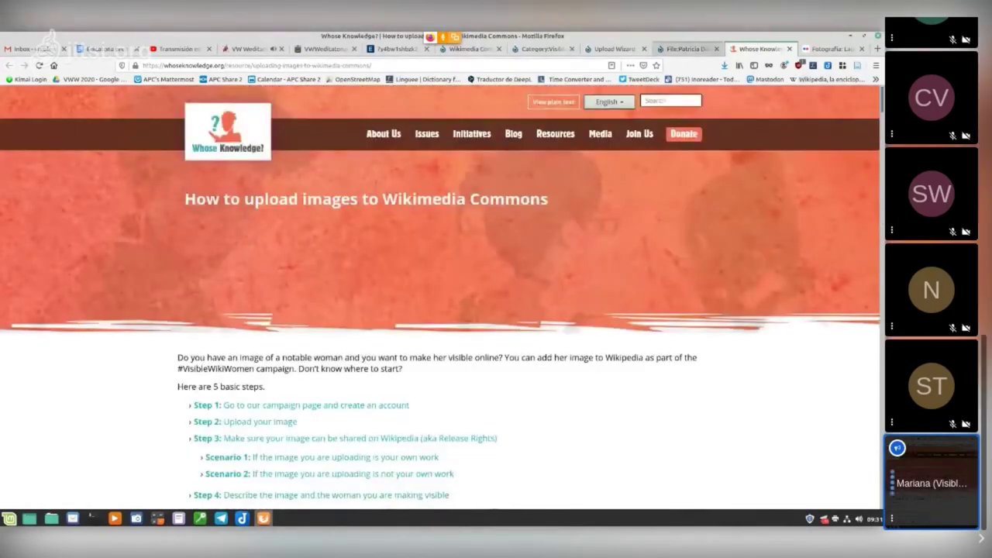
# Step: Return to the Upload Wizard's #VisibleWikiWomen completion page
pyautogui.hotkey('ctrl', 'pageup')
pyautogui.hotkey('ctrl', 'pageup')
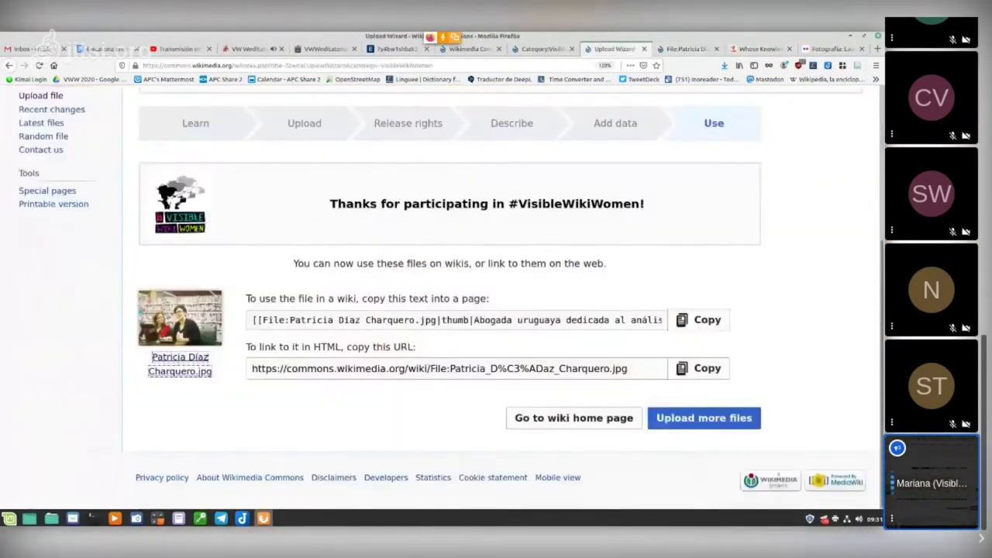
pyautogui.hotkey('ctrl', 'pageup')
pyautogui.hotkey('ctrl', 'pageup')
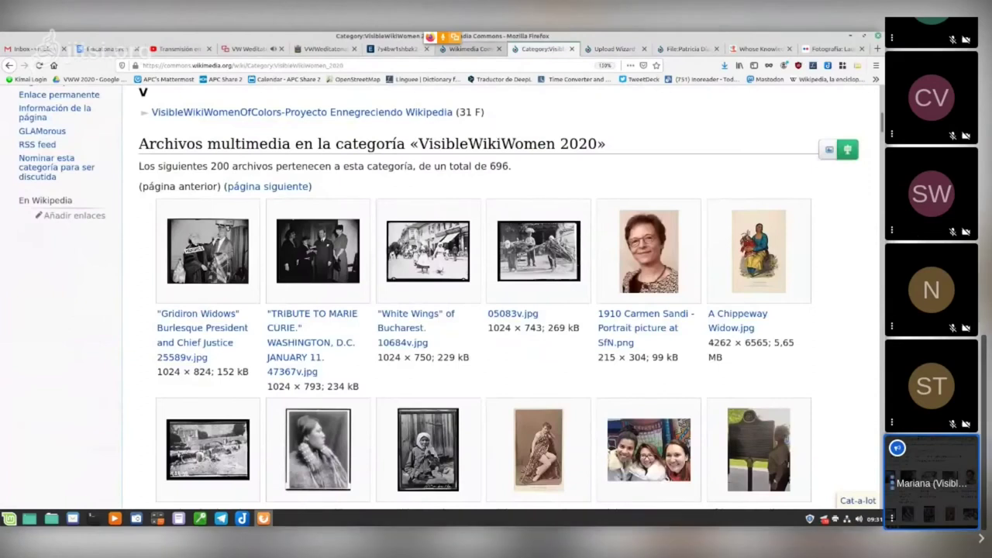
pyautogui.hotkey('ctrl', 'pageup')
pyautogui.hotkey('ctrl', 'pagedown')
pyautogui.hotkey('ctrl', 'pagedown')
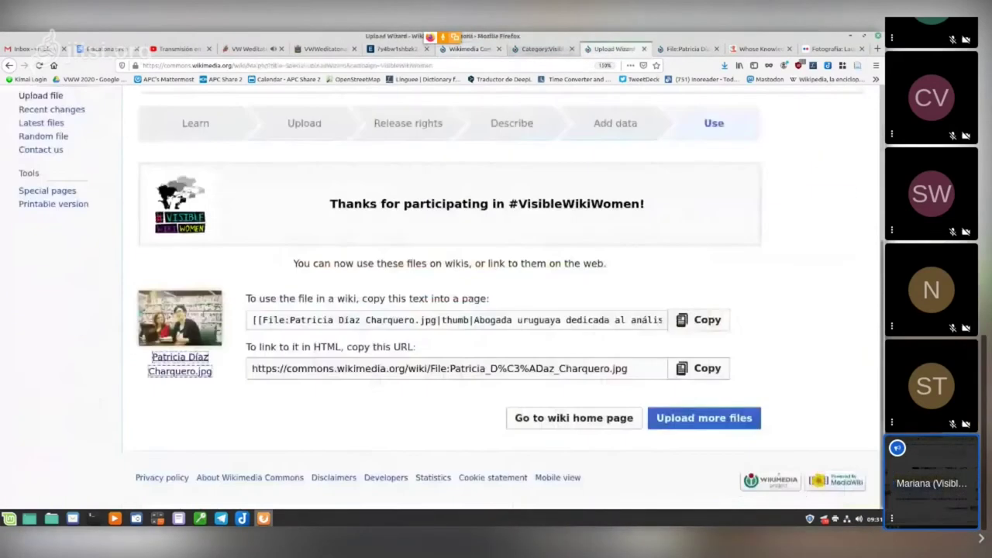
pyautogui.scroll(5, 497, 310)
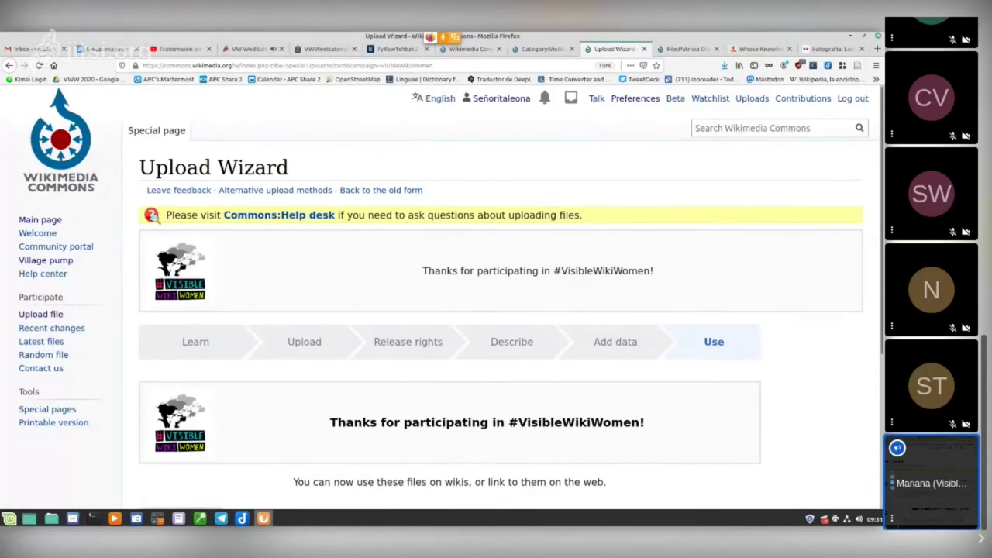
# Step: Try loading the campaign page from the address bar with the mistyped 'ccampa'
pyautogui.hotkey('ctrl', 'l')
pyautogui.write('c')
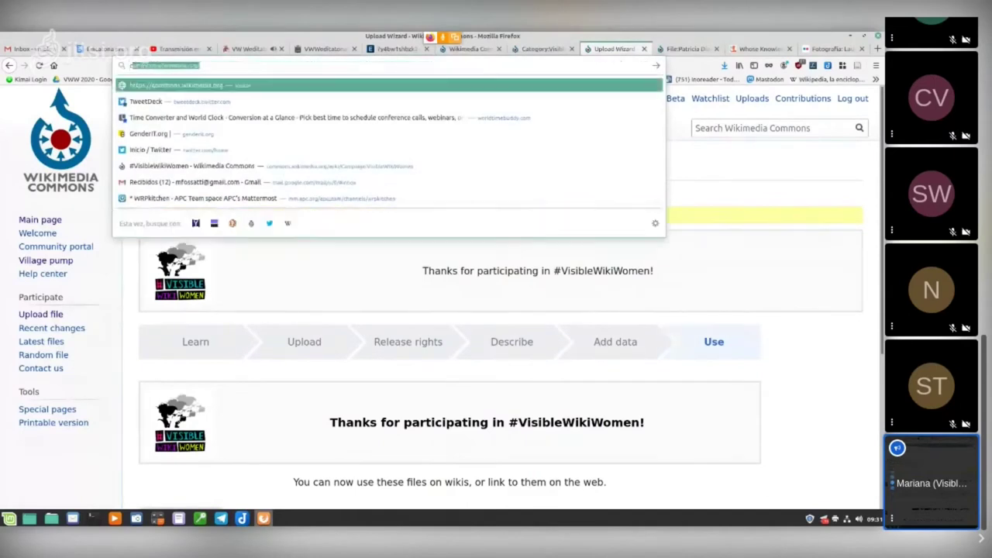
pyautogui.write('campa')
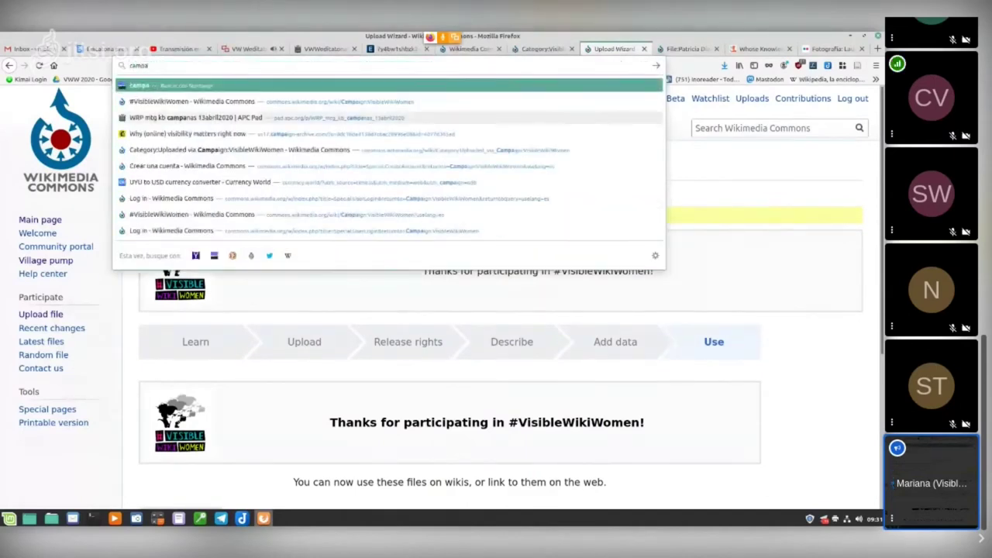
pyautogui.press('Down')
pyautogui.press('Down')
pyautogui.press('Return')
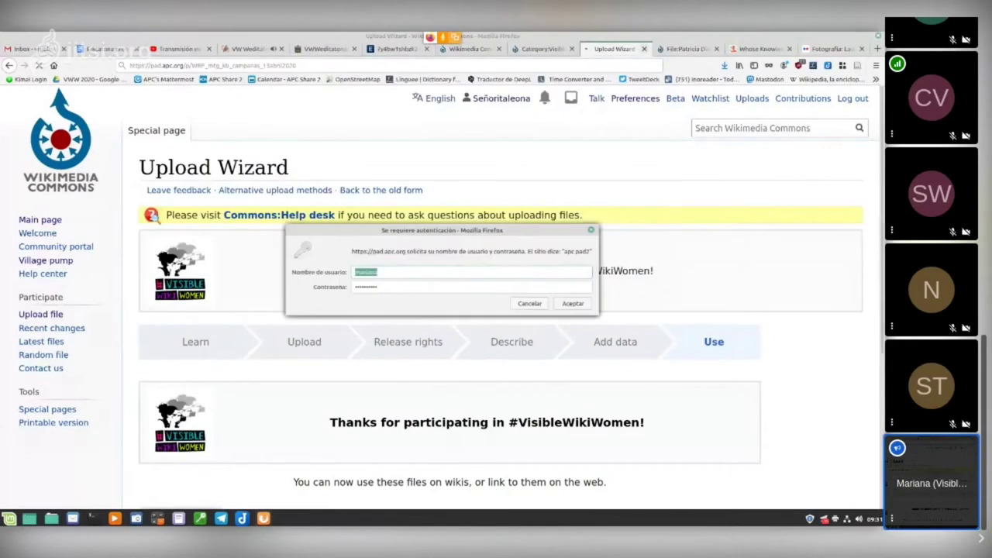
pyautogui.press('Escape')
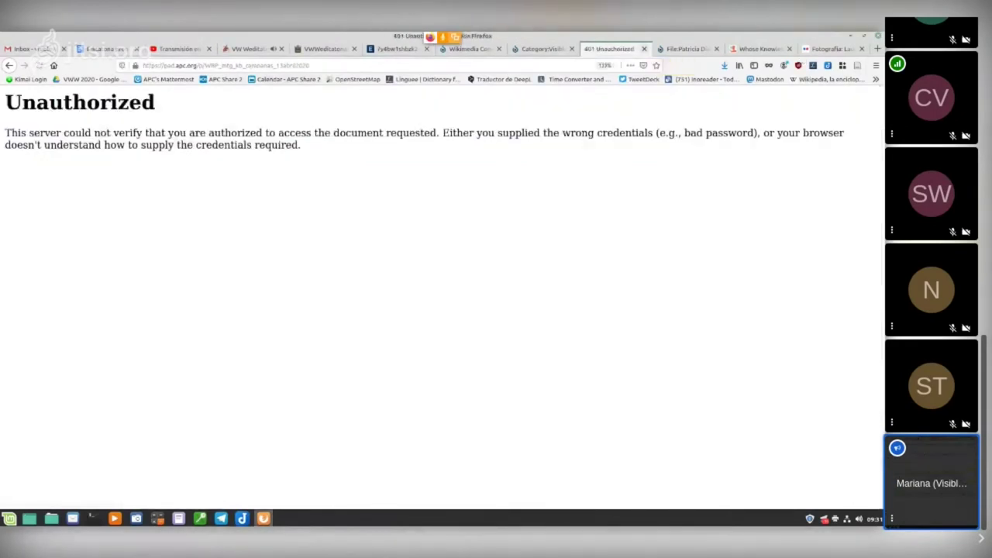
# Step: Go back, then open the #VisibleWikiWomen campaign page via the 'campa' suggestion, now at 393 uploads
pyautogui.hotkey('ctrl', 'l')
pyautogui.press('Escape')
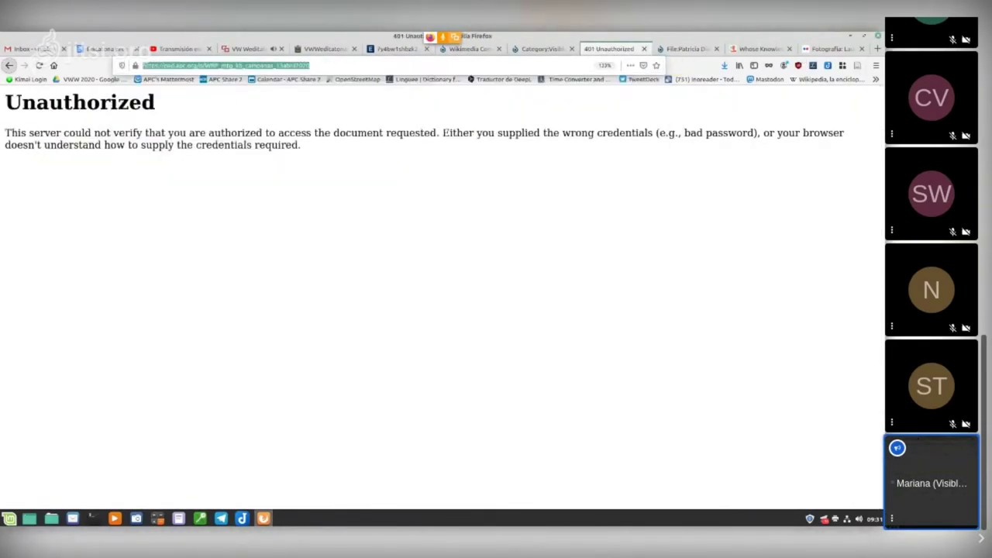
pyautogui.hotkey('alt', 'Left')
pyautogui.hotkey('ctrl', 'l')
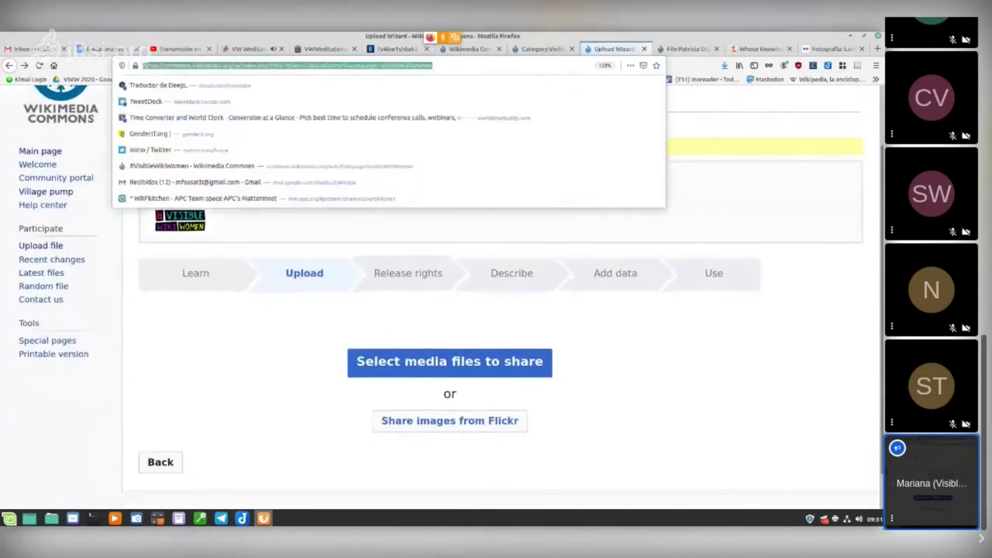
pyautogui.write('campa')
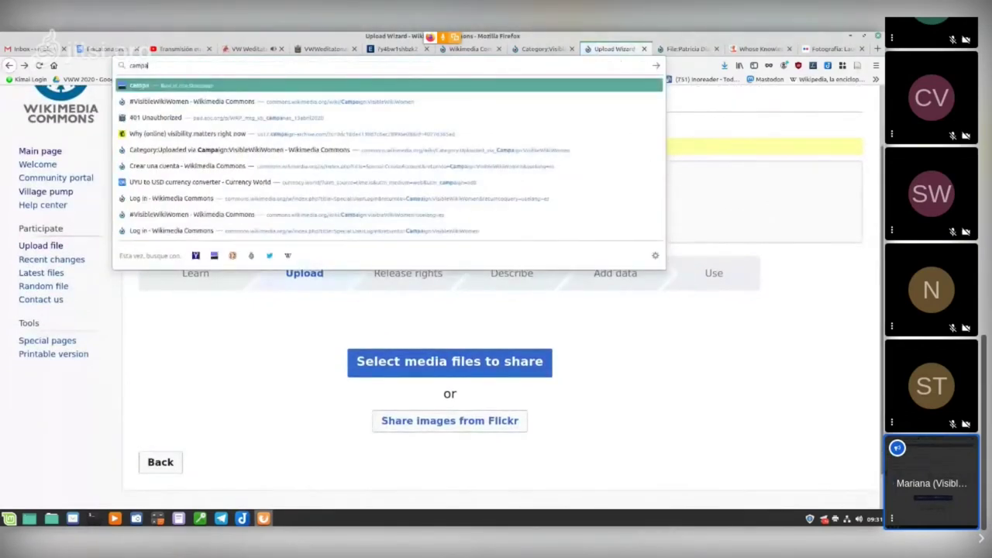
pyautogui.press('Down')
pyautogui.press('Return')
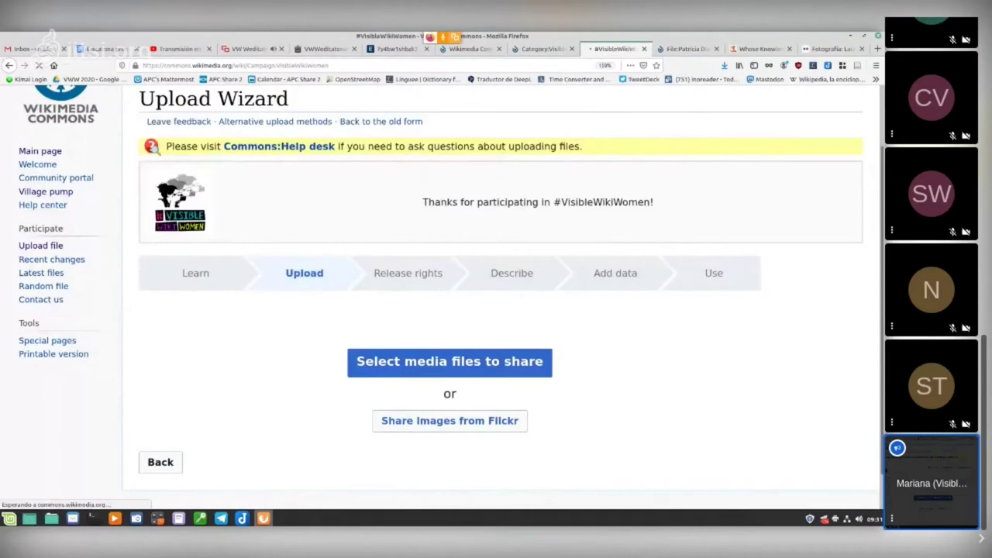
pyautogui.scroll(-2, 496, 310)
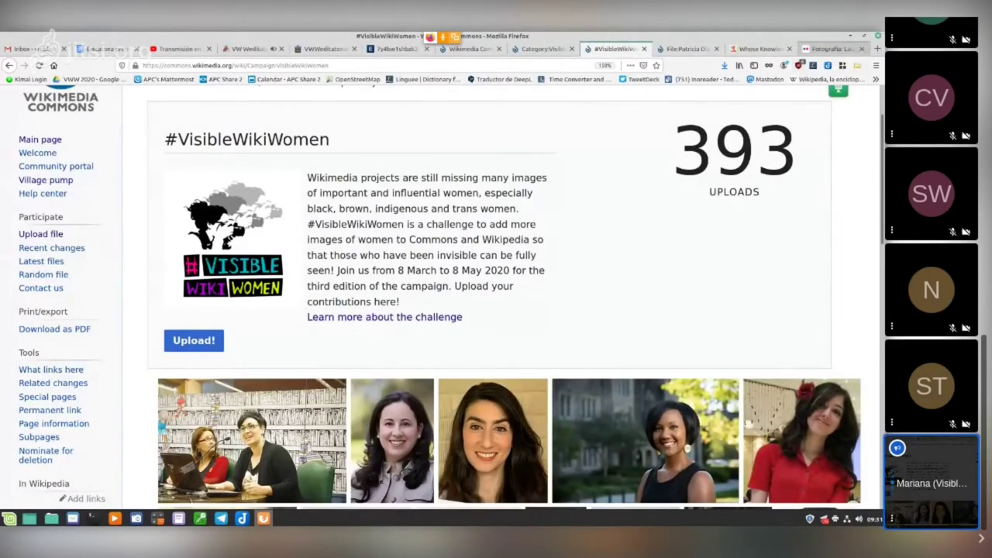
# Step: Check the Flickr photo's photographer credit, 16 July 2019 date and 'Algunos derechos reservados' licence
pyautogui.click(831, 49)
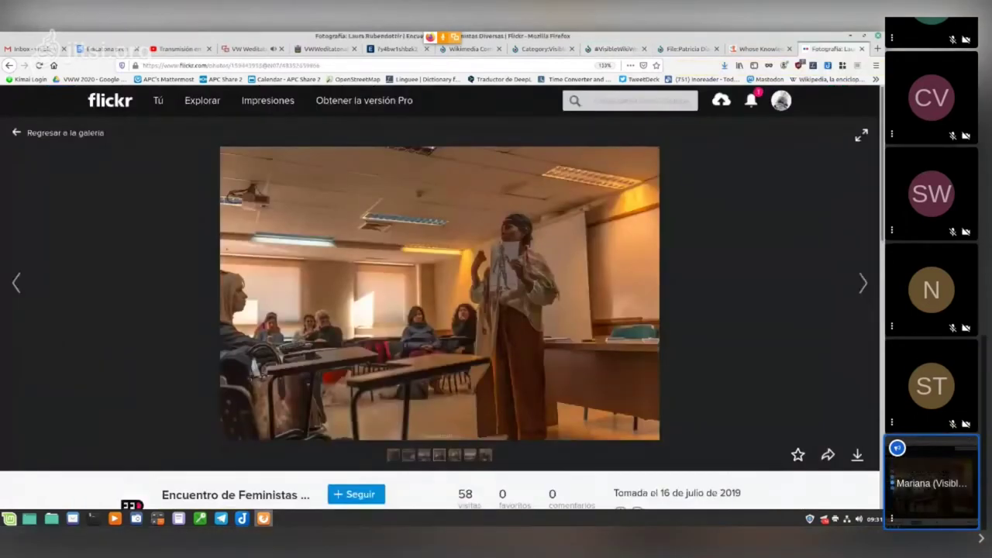
pyautogui.scroll(-2, 441, 294)
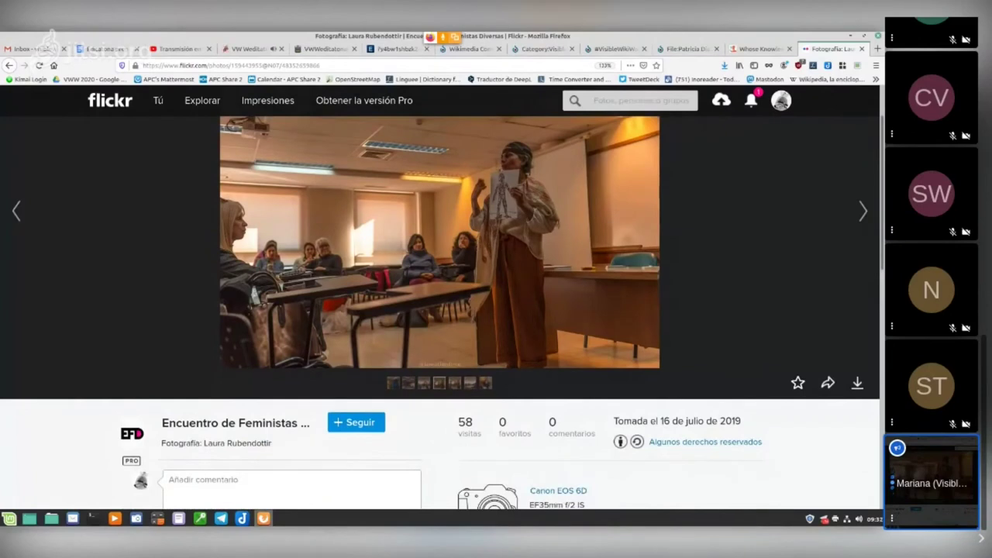
pyautogui.scroll(2, 441, 294)
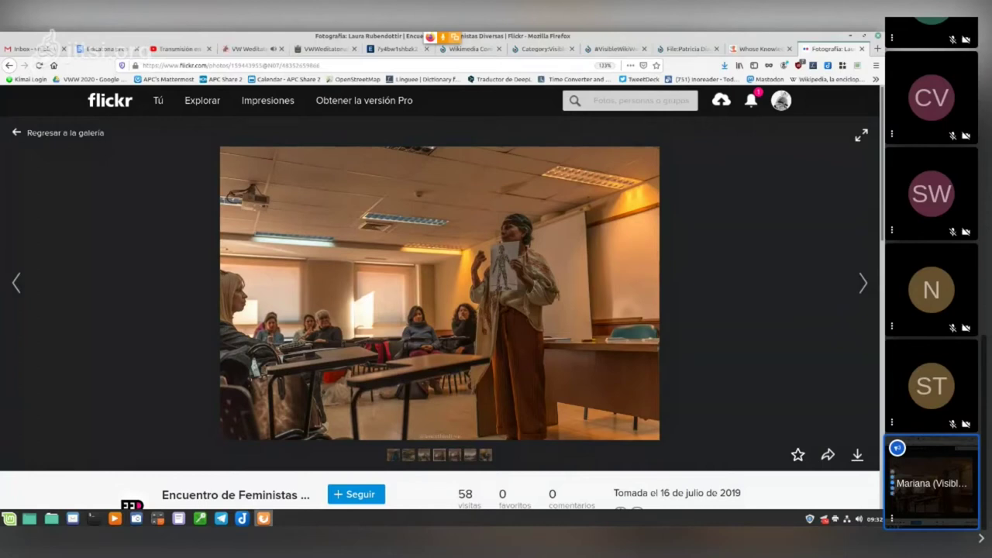
pyautogui.scroll(-1, 441, 295)
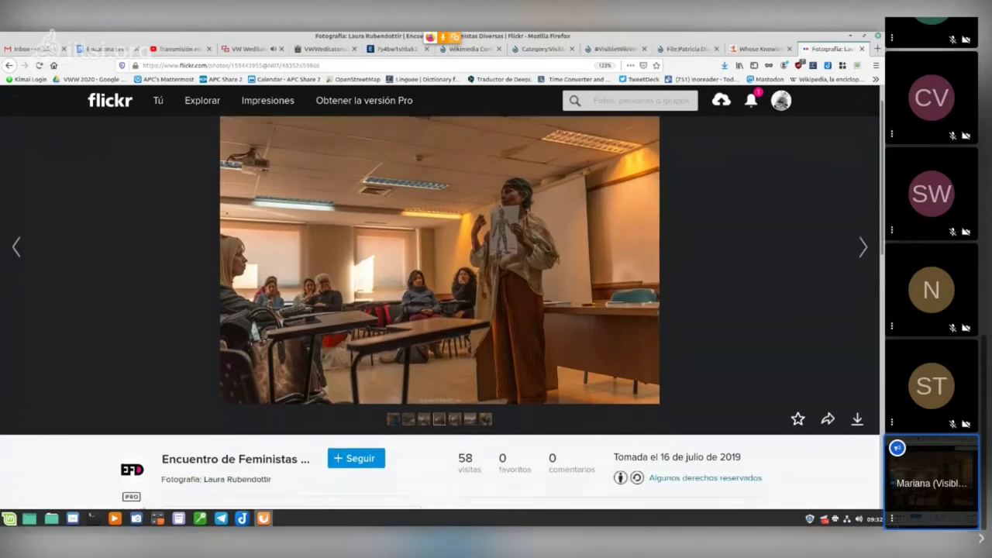
pyautogui.scroll(-2, 440, 295)
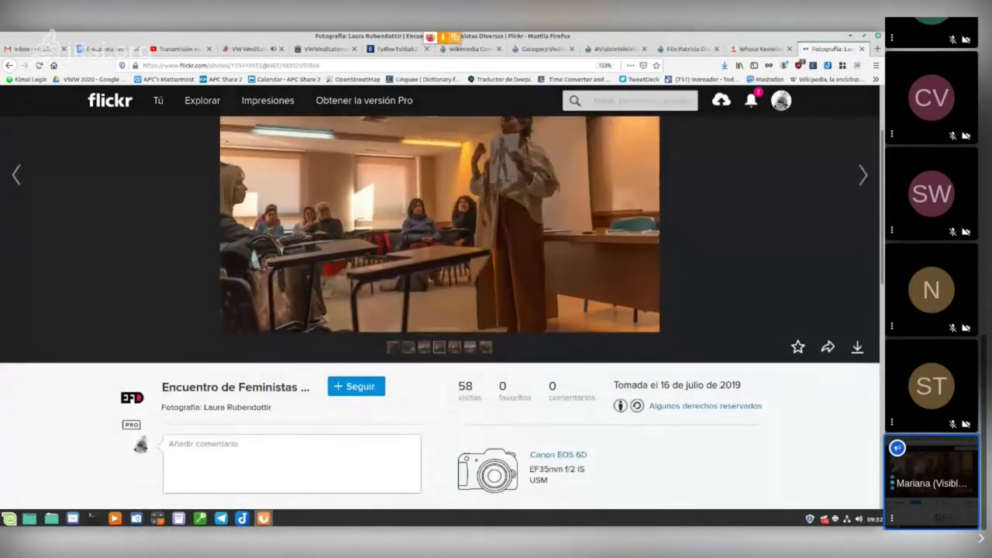
pyautogui.scroll(-2, 440, 294)
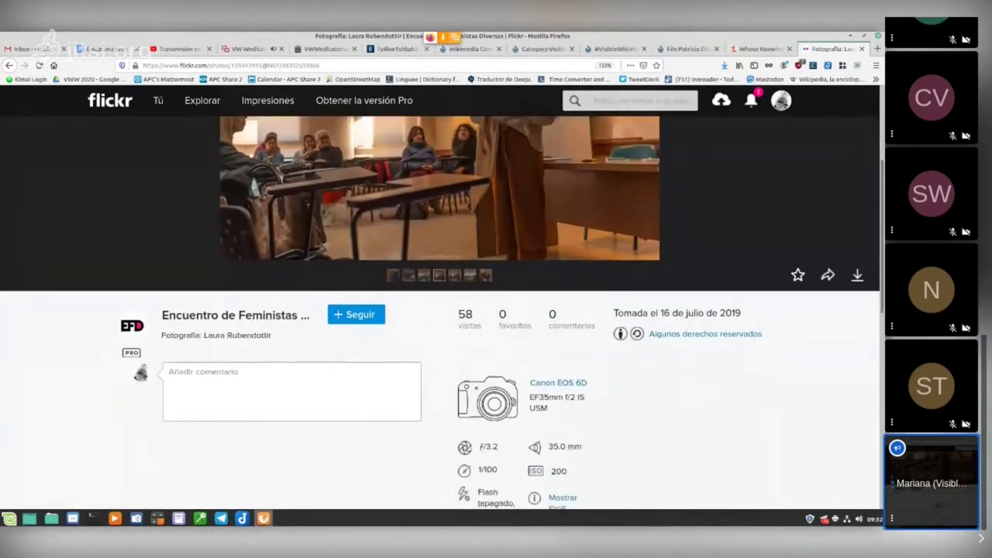
pyautogui.moveTo(201, 335); pyautogui.dragTo(212, 335)
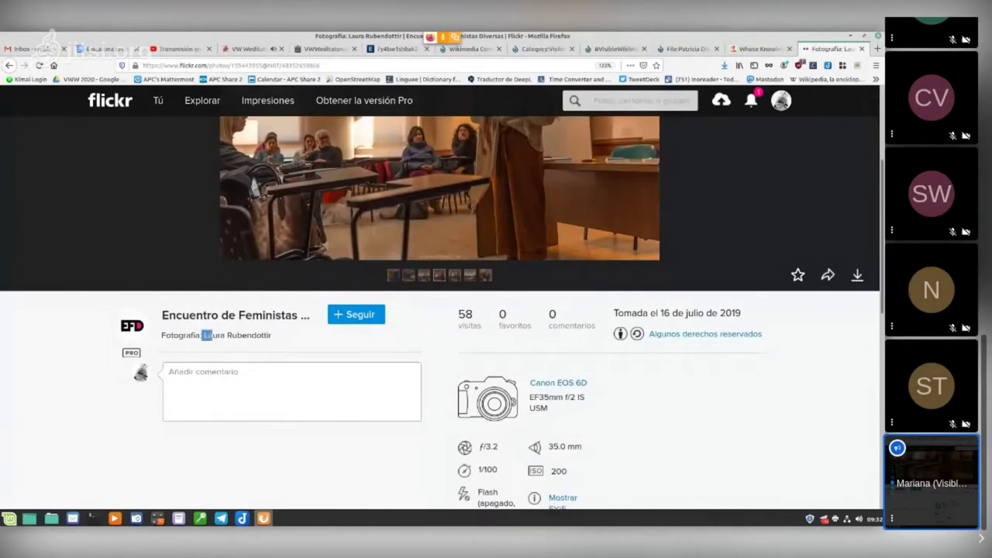
pyautogui.click(212, 335)
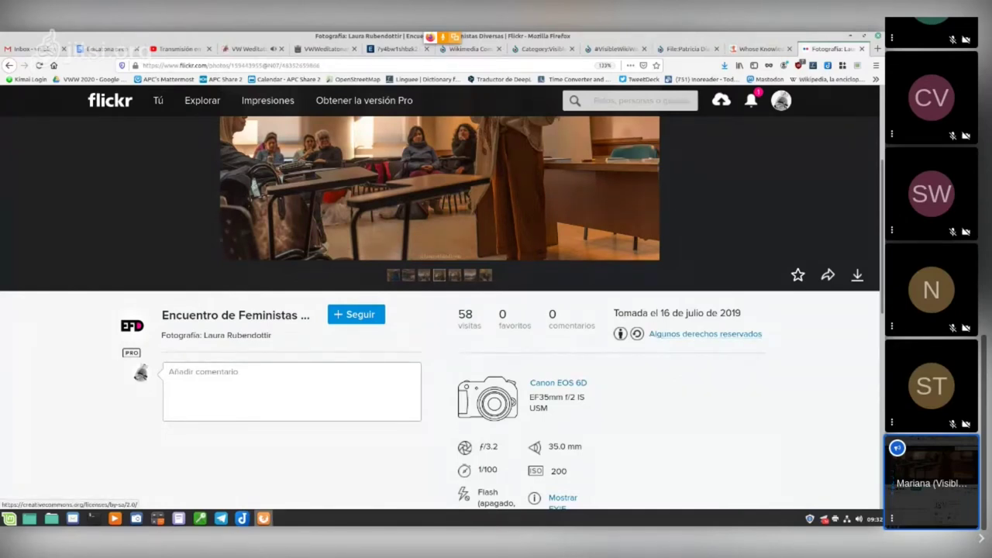
pyautogui.scroll(2, 705, 334)
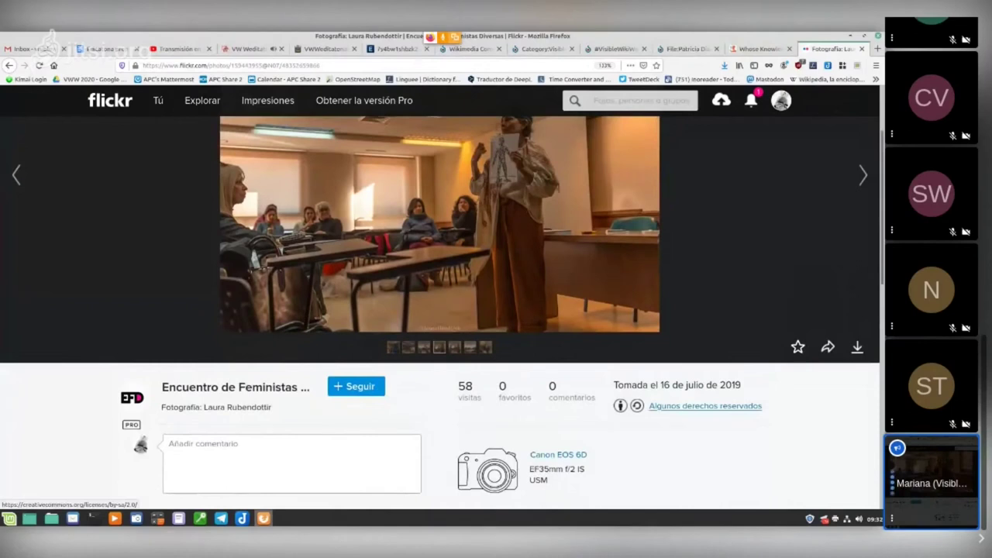
pyautogui.scroll(-2, 705, 406)
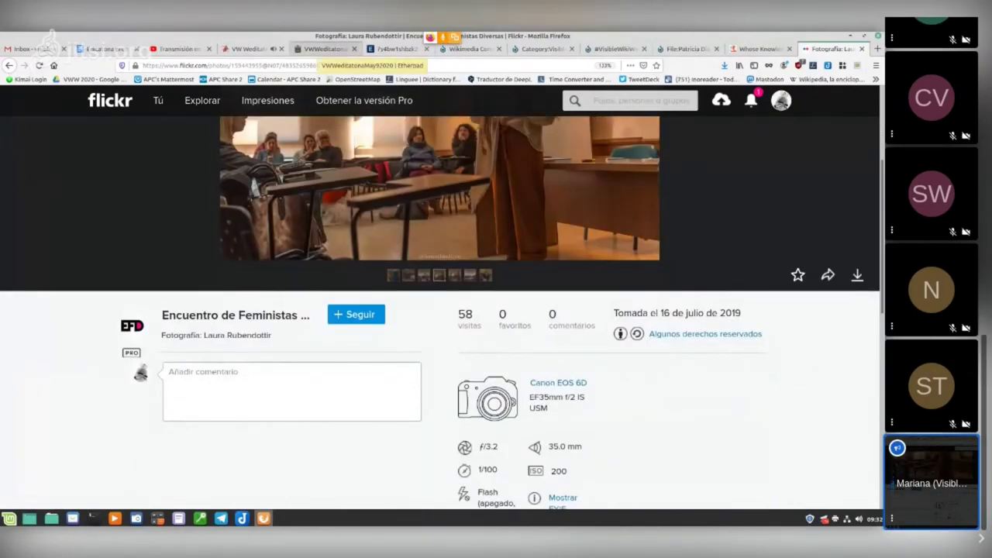
# Step: Highlight the allowed licences 'CC BY and CC BY-SA' on line 24 of the editathon notes
pyautogui.click(326, 48)
pyautogui.scroll(-3, 442, 318)
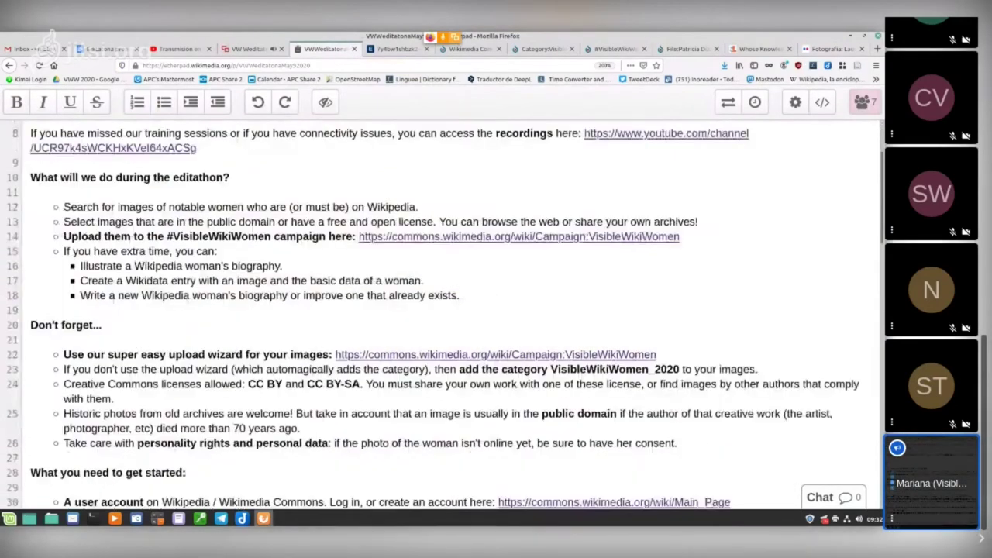
pyautogui.scroll(-3, 442, 318)
pyautogui.moveTo(248, 279); pyautogui.dragTo(361, 279)
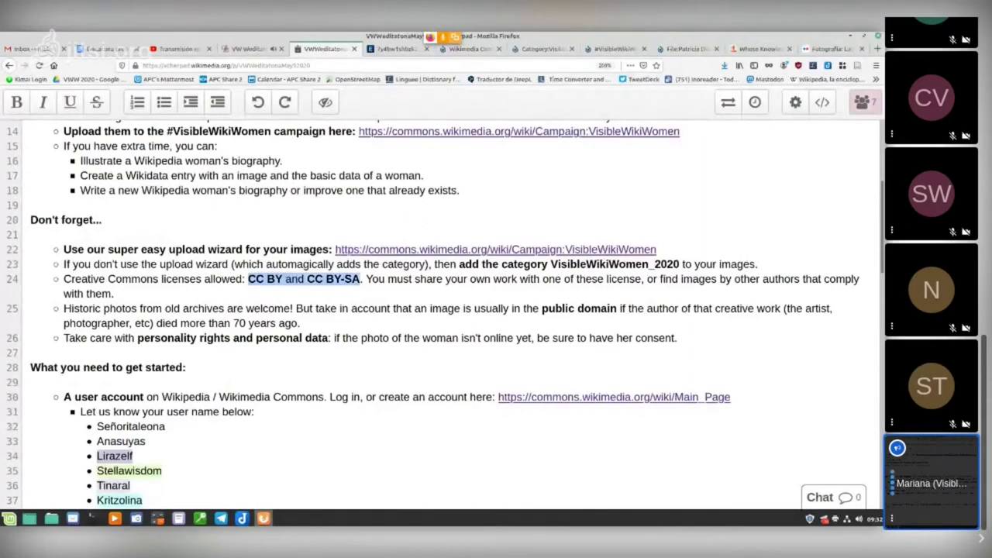
pyautogui.click(257, 279)
pyautogui.moveTo(249, 280); pyautogui.dragTo(361, 279)
pyautogui.click(361, 279)
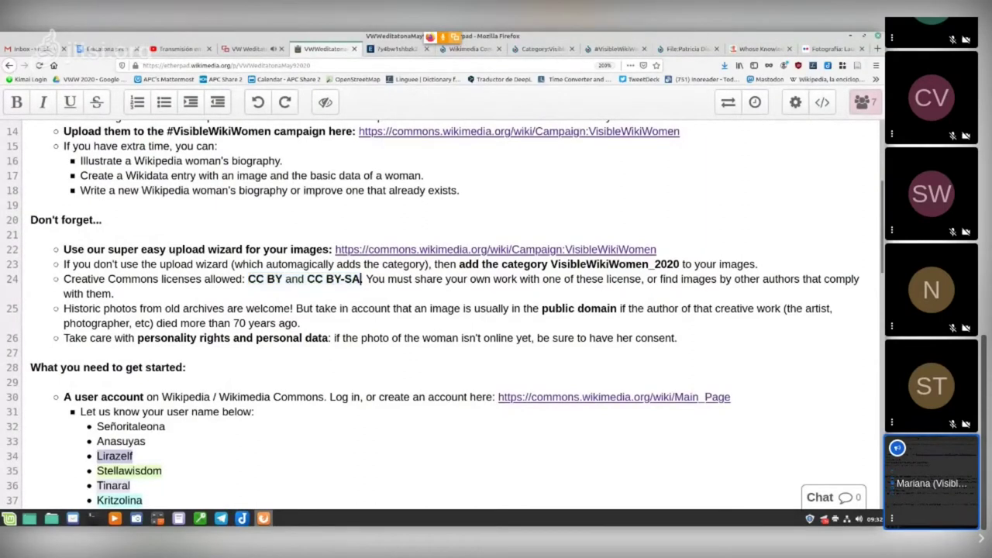
pyautogui.hotkey('ctrl', 'Tab')
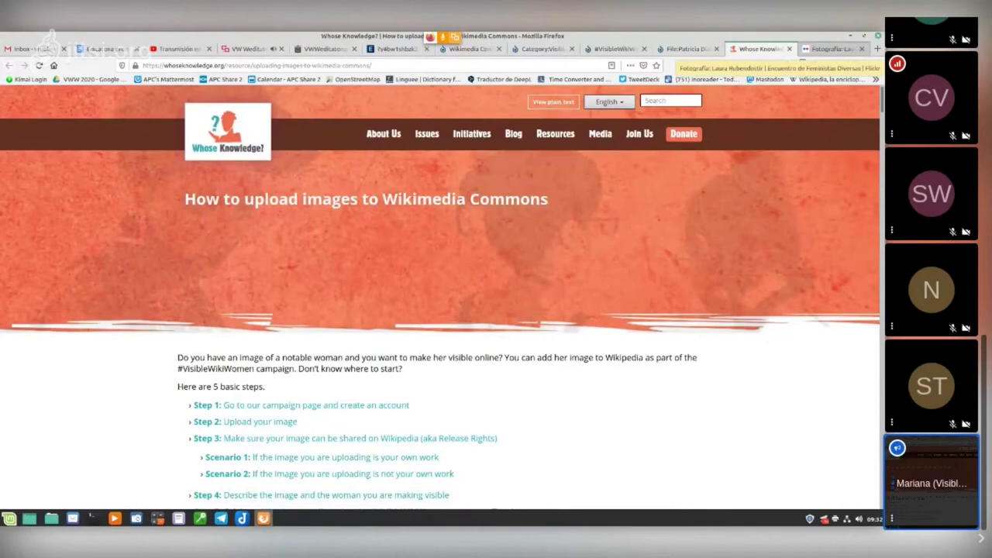
# Step: Start a new Upload Wizard run from the #VisibleWikiWomen campaign page and open the file chooser
pyautogui.click(833, 49)
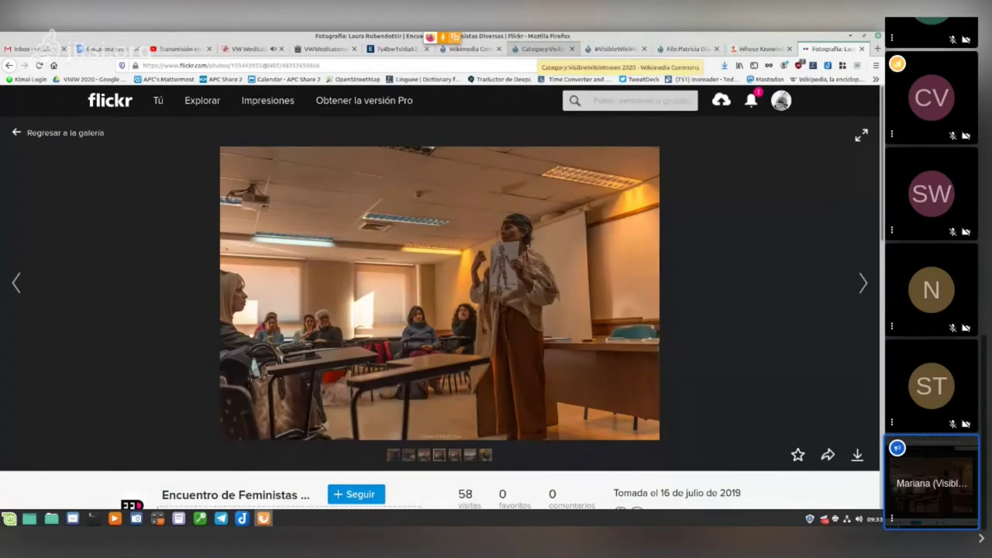
pyautogui.click(543, 49)
pyautogui.click(469, 49)
pyautogui.click(613, 49)
pyautogui.click(194, 340)
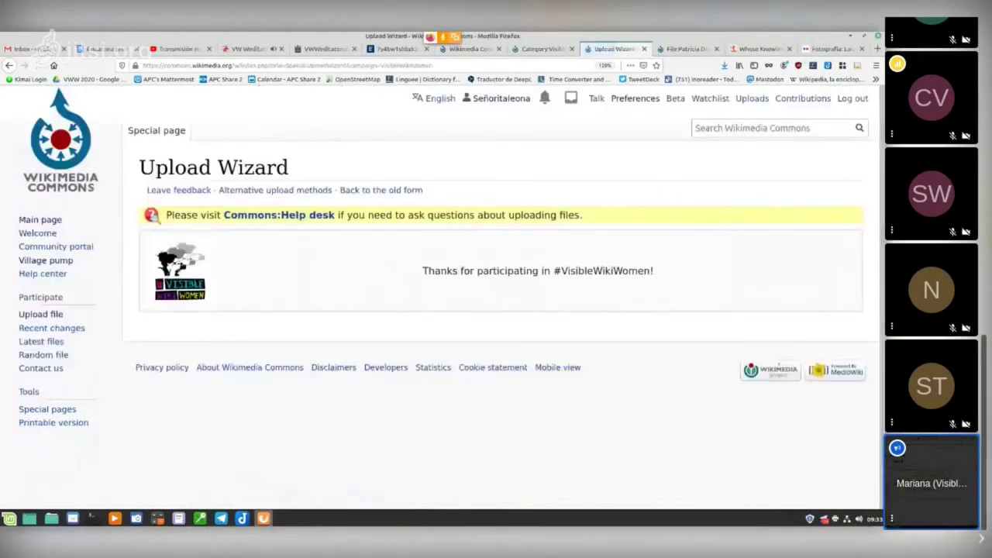
pyautogui.click(449, 361)
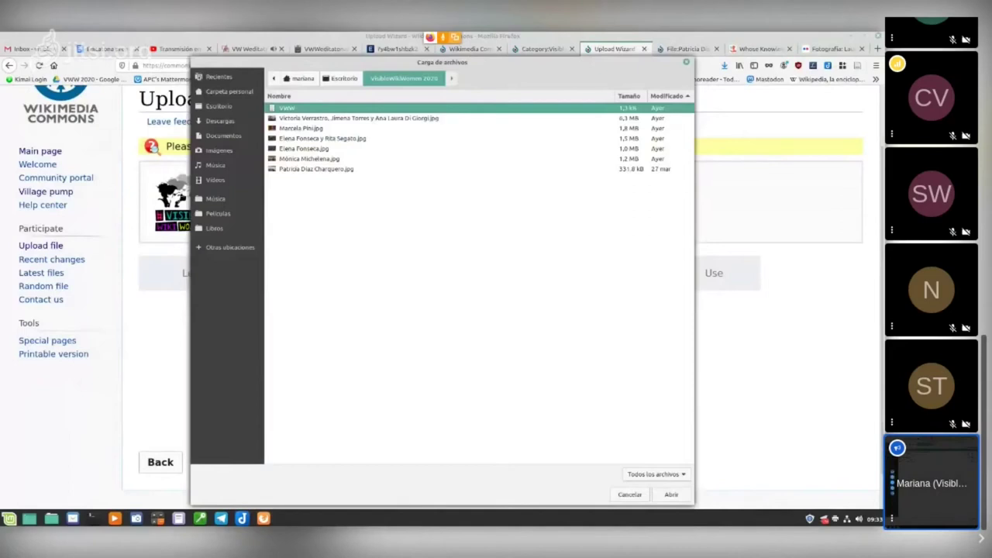
pyautogui.click(309, 159)
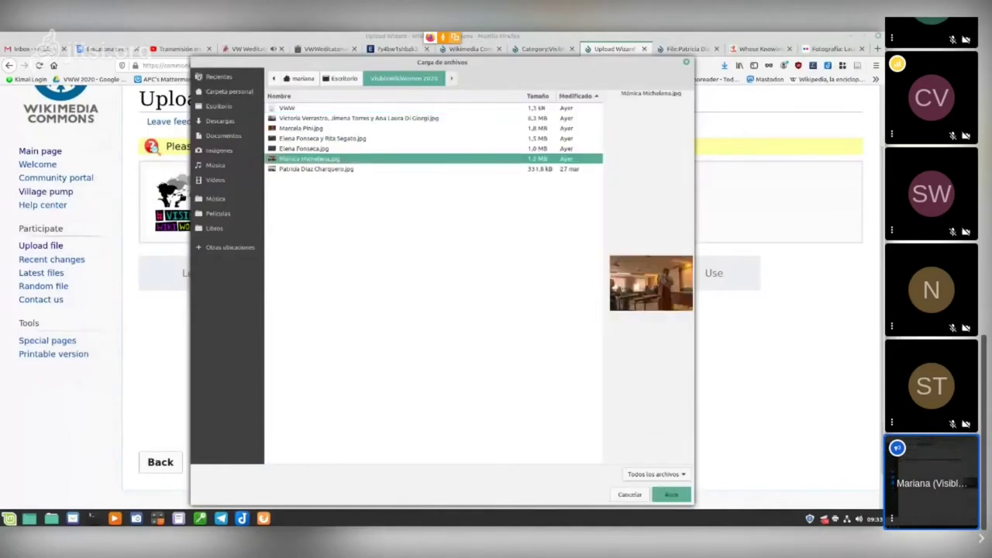
pyautogui.click(672, 494)
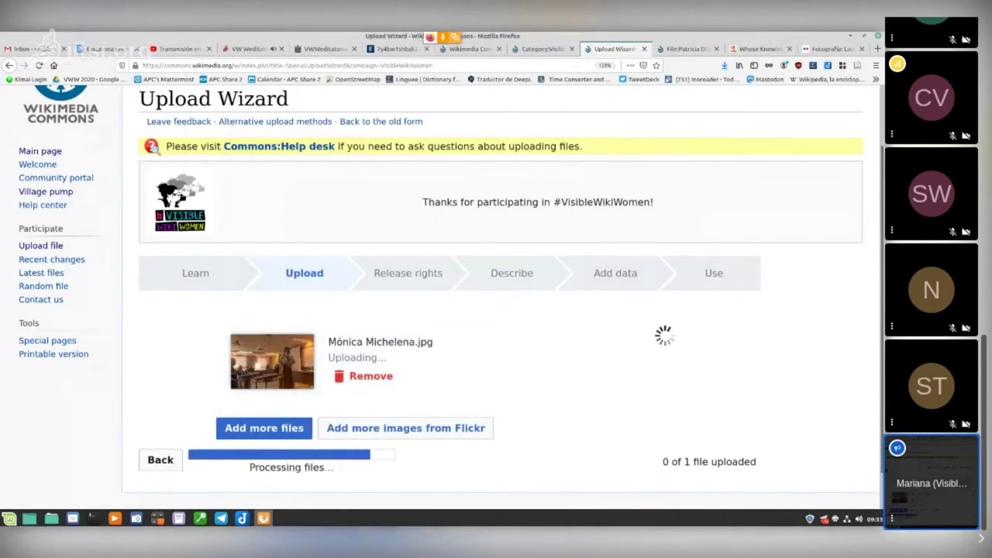
pyautogui.scroll(-2, 497, 303)
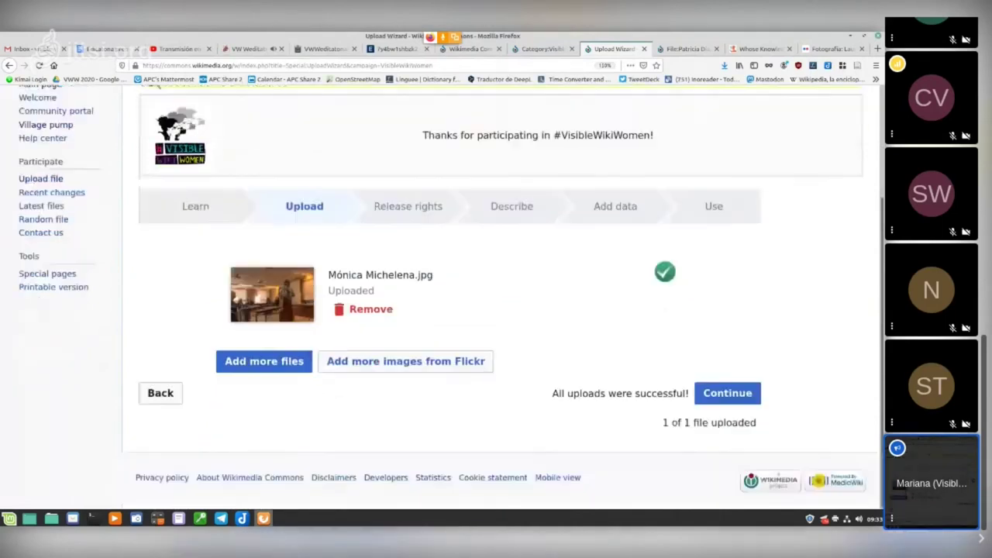
pyautogui.click(727, 393)
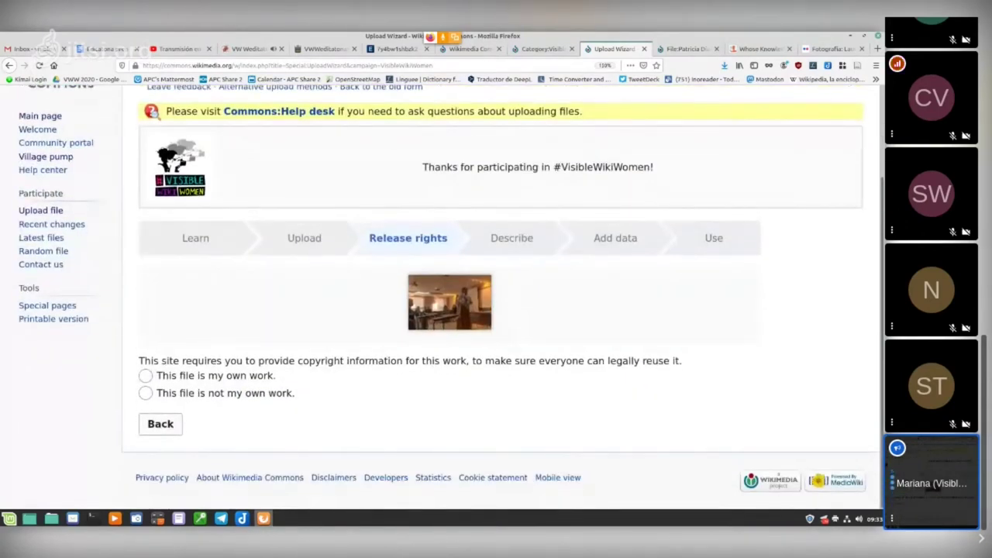
# Step: Mark the photo as 'This file is not my own work' and begin entering its Flickr source
pyautogui.click(146, 393)
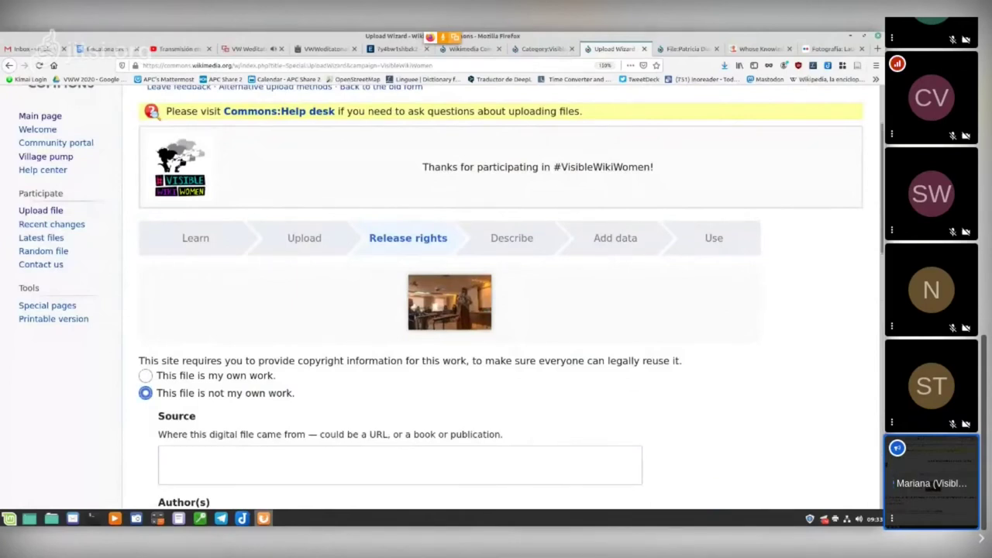
pyautogui.scroll(-5, 496, 303)
pyautogui.scroll(-6, 496, 302)
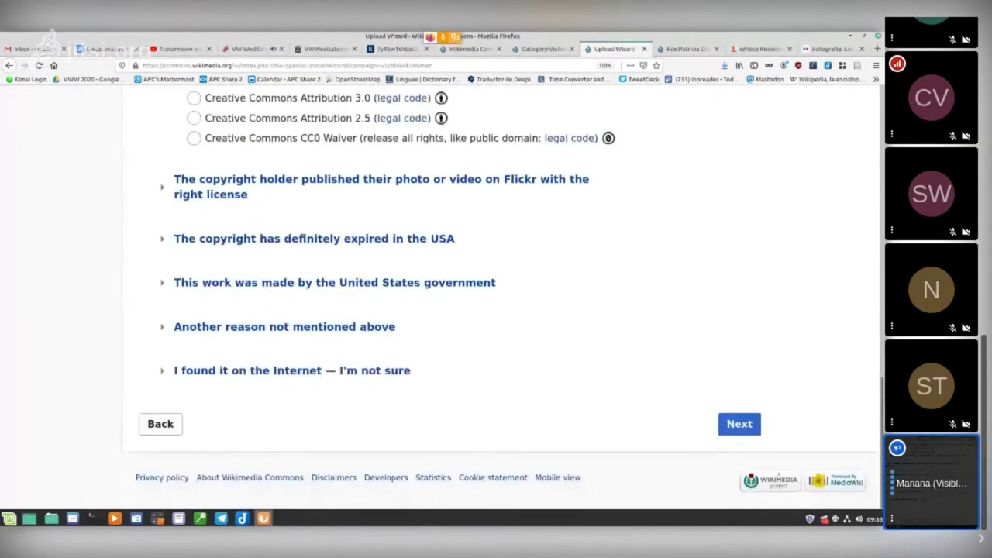
pyautogui.scroll(10, 496, 302)
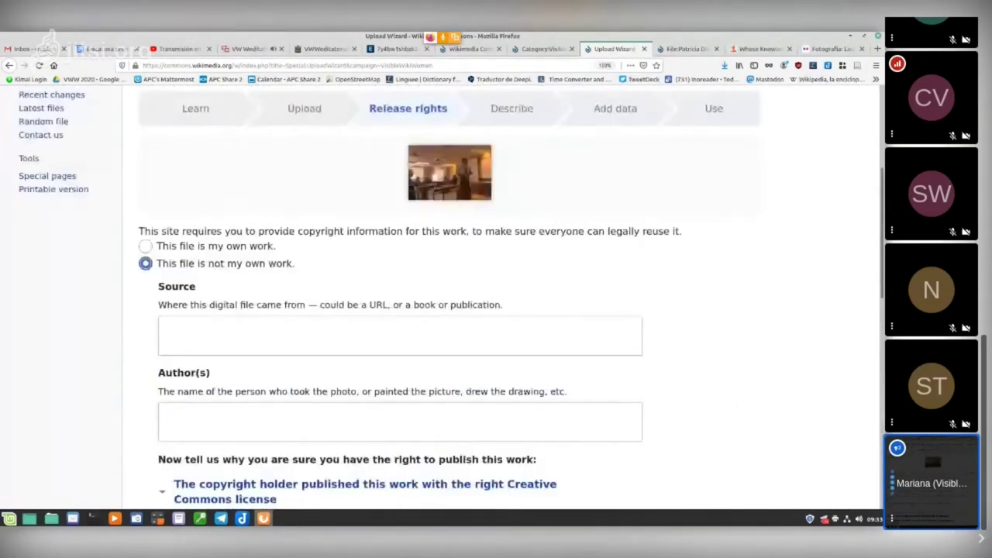
pyautogui.scroll(-3, 496, 302)
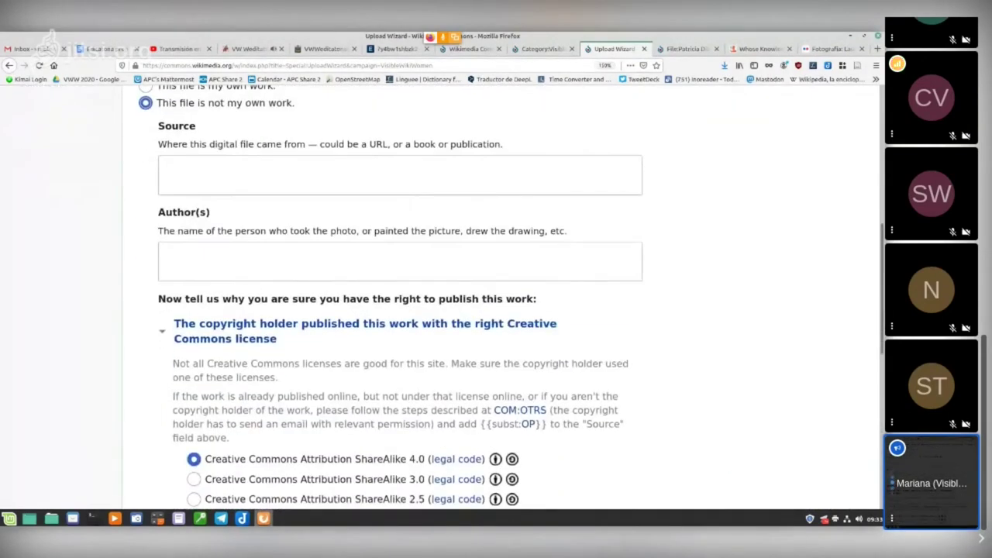
pyautogui.scroll(-7, 496, 302)
pyautogui.scroll(5, 497, 302)
pyautogui.scroll(4, 496, 303)
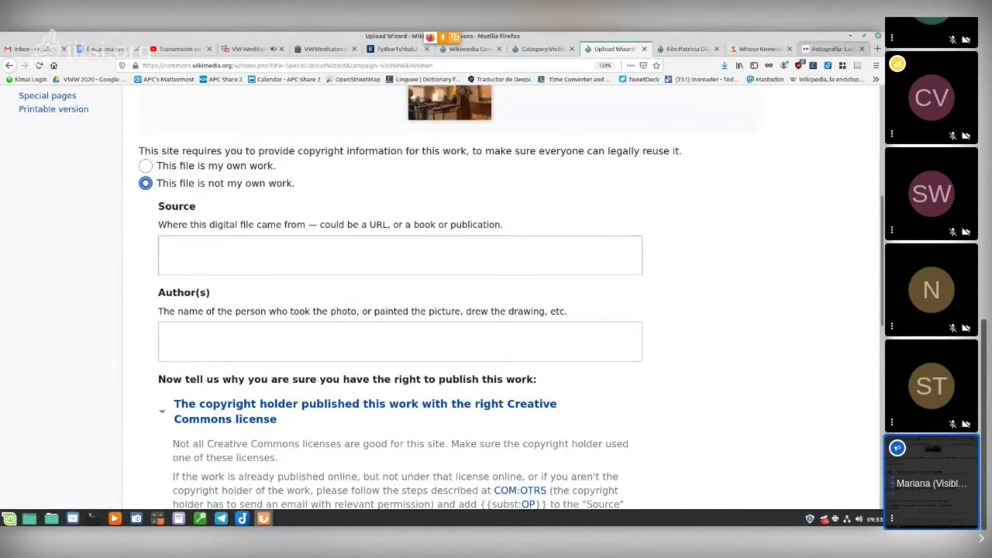
pyautogui.click(165, 247)
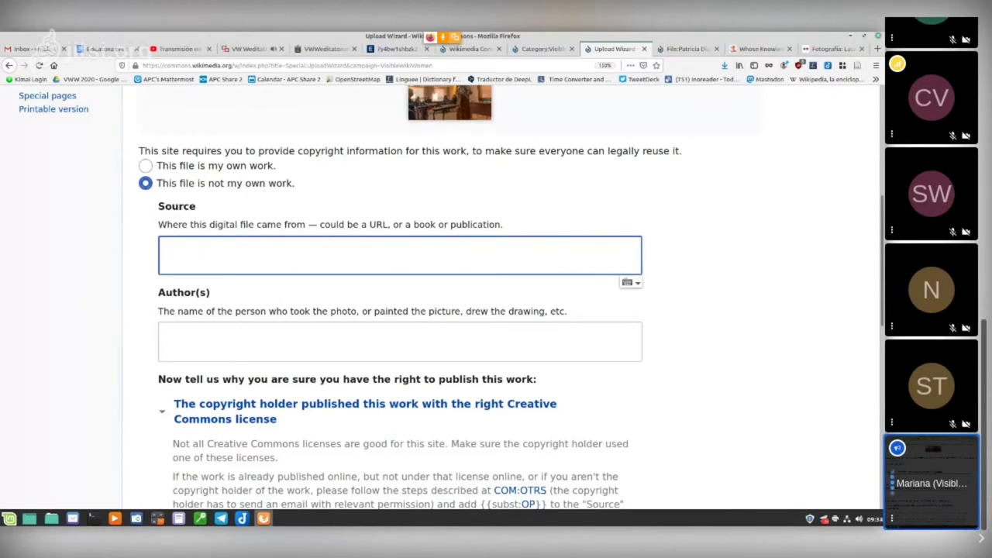
pyautogui.hotkey('alt', '9')
pyautogui.hotkey('ctrl', 'l')
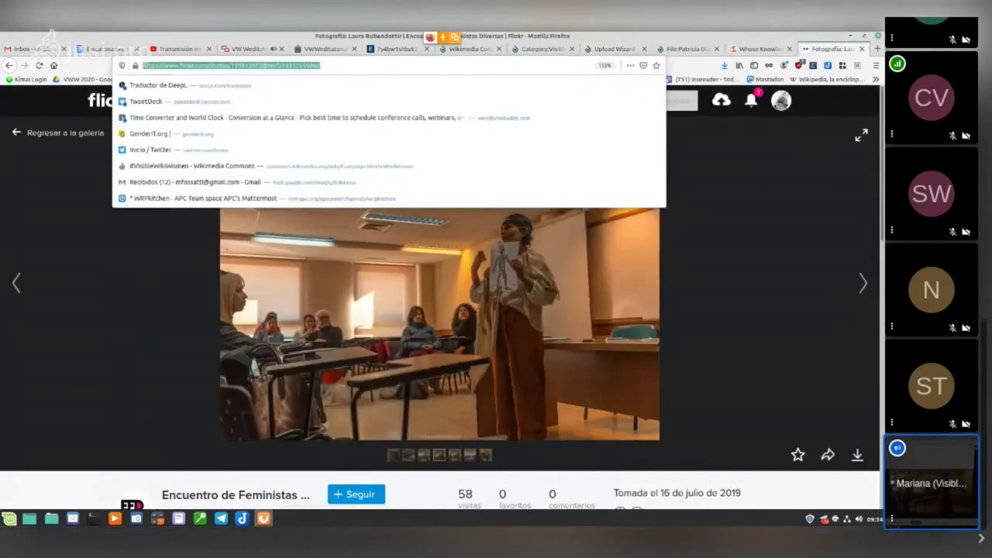
# Step: Fill the Source field with the copied Flickr photo address
pyautogui.hotkey('ctrl', 'a')
pyautogui.rightClick(299, 67)
pyautogui.click(318, 97)
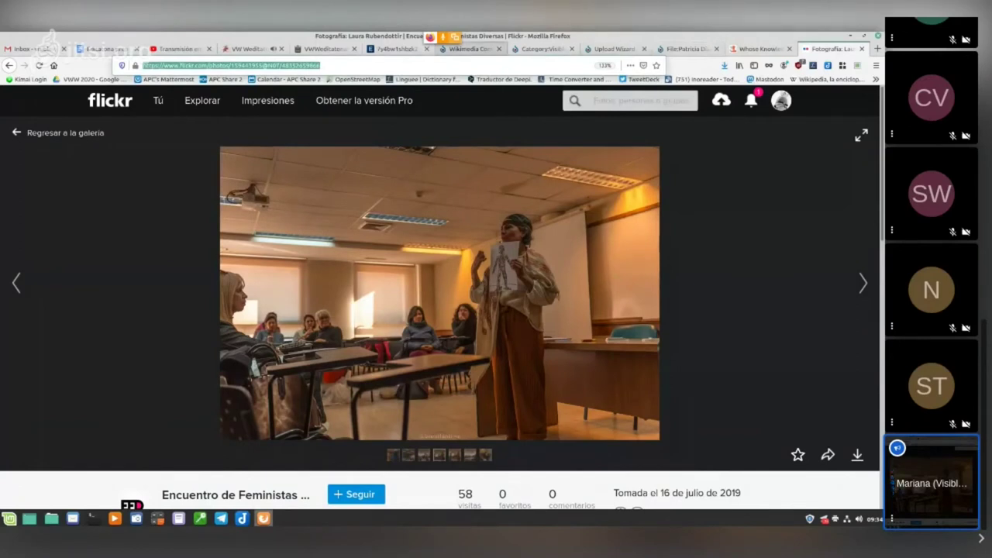
pyautogui.click(469, 48)
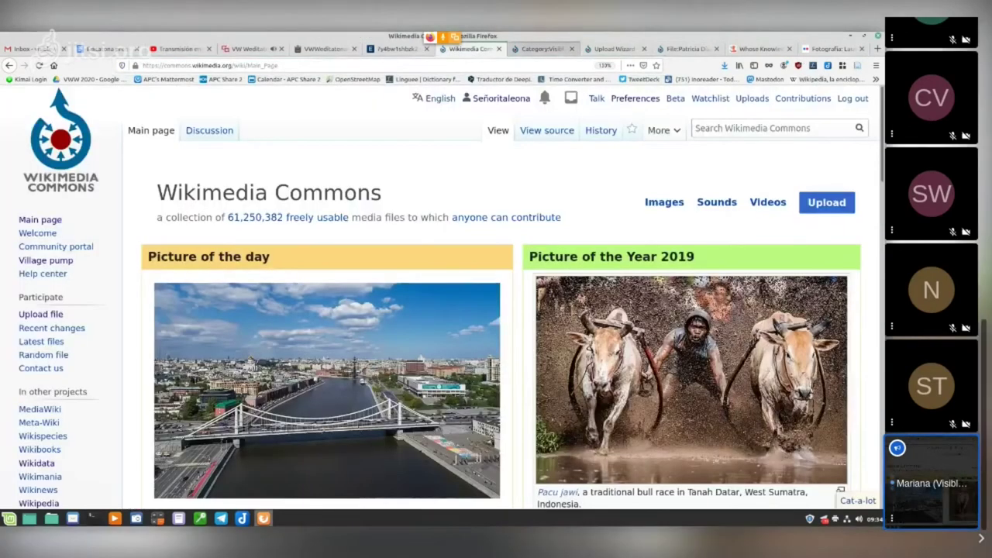
pyautogui.click(543, 48)
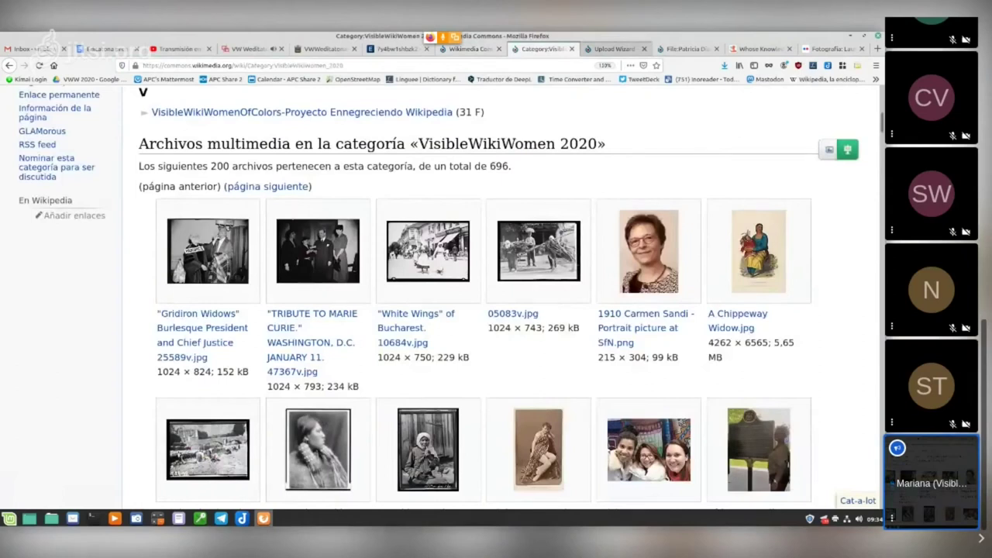
pyautogui.hotkey('ctrl', 'Tab')
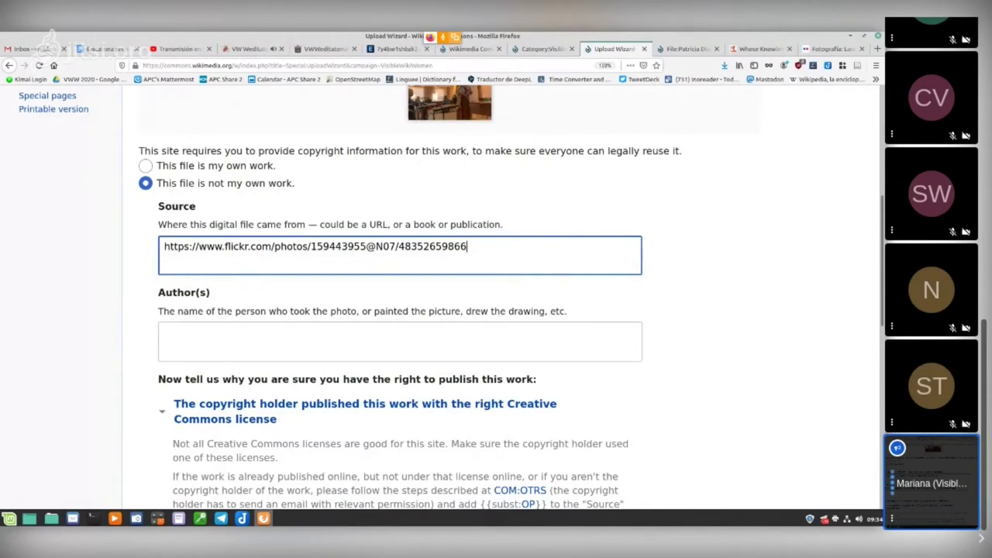
pyautogui.tripleClick(260, 246)
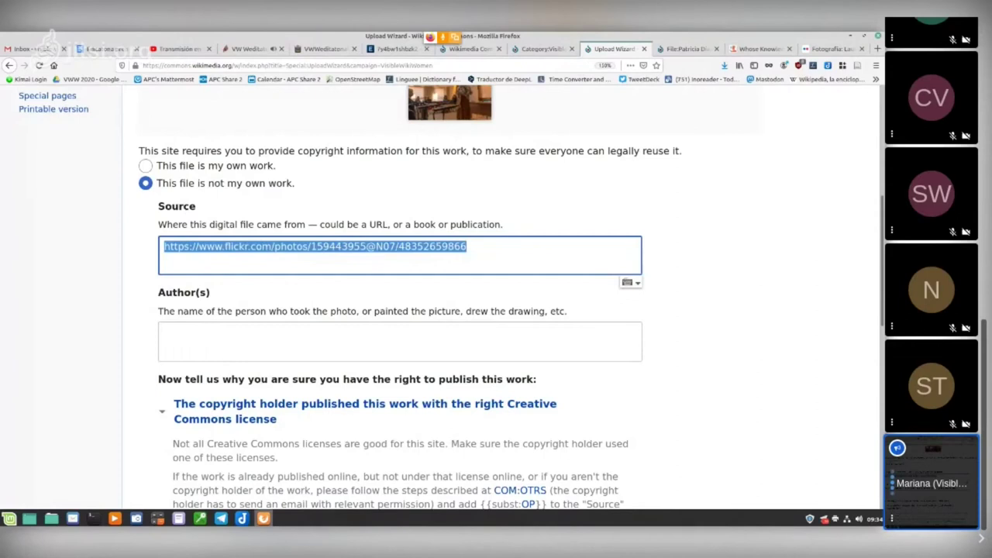
# Step: Fill Author(s) with the photographer's name copied from the Flickr photo page
pyautogui.click(310, 341)
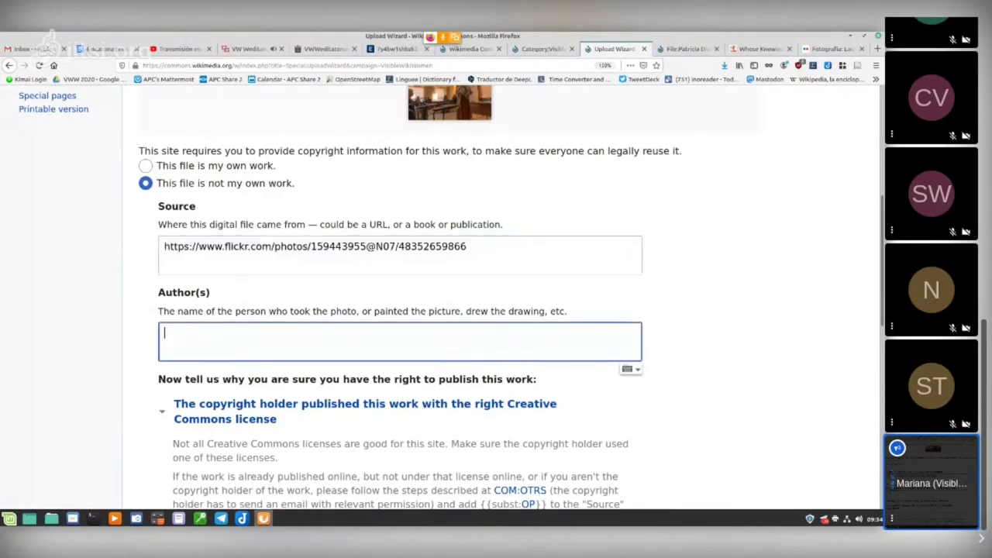
pyautogui.hotkey('ctrl', '9')
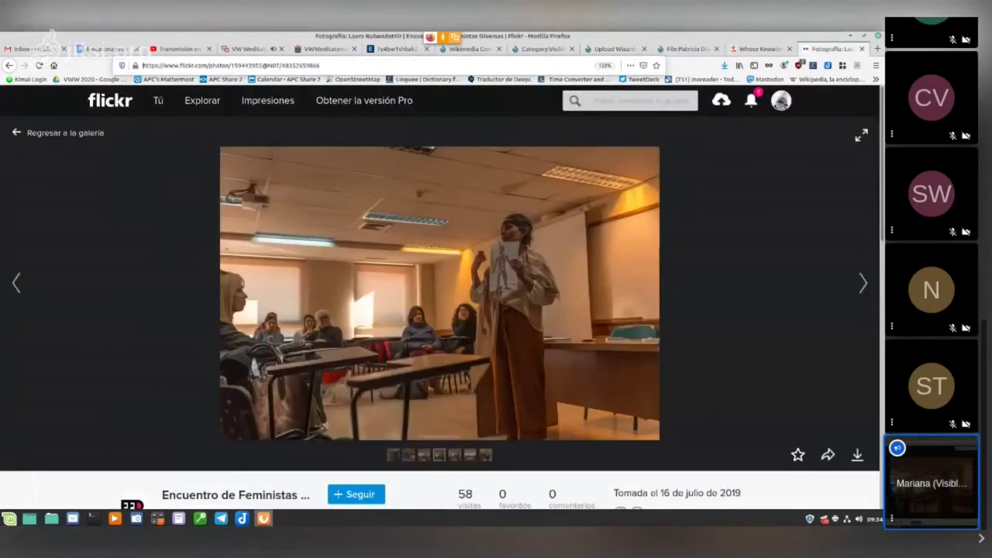
pyautogui.scroll(-3, 440, 294)
pyautogui.moveTo(205, 335); pyautogui.dragTo(270, 335)
pyautogui.hotkey('ctrl', 'c')
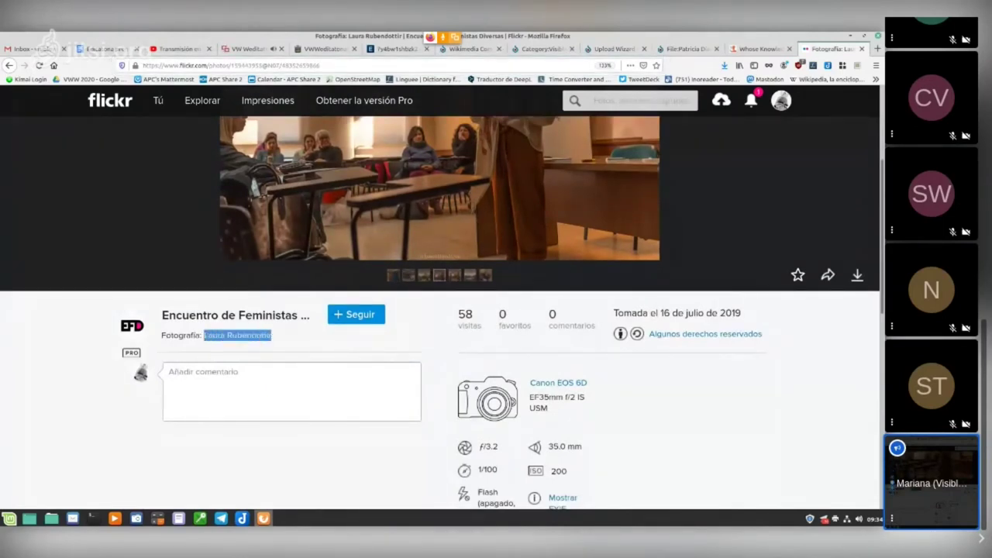
pyautogui.hotkey('alt', 'Tab')
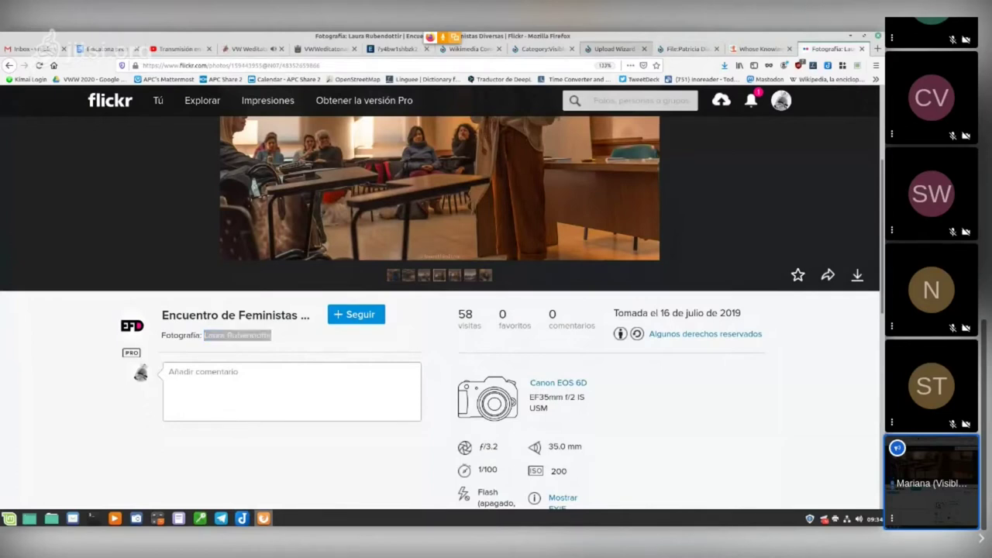
pyautogui.click(612, 48)
pyautogui.hotkey('ctrl', 'v')
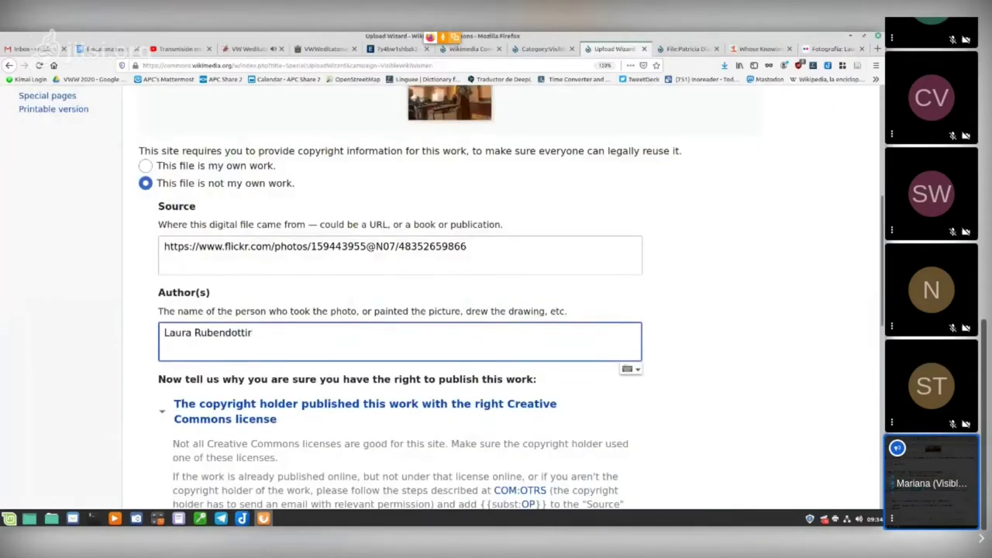
pyautogui.scroll(-3, 449, 310)
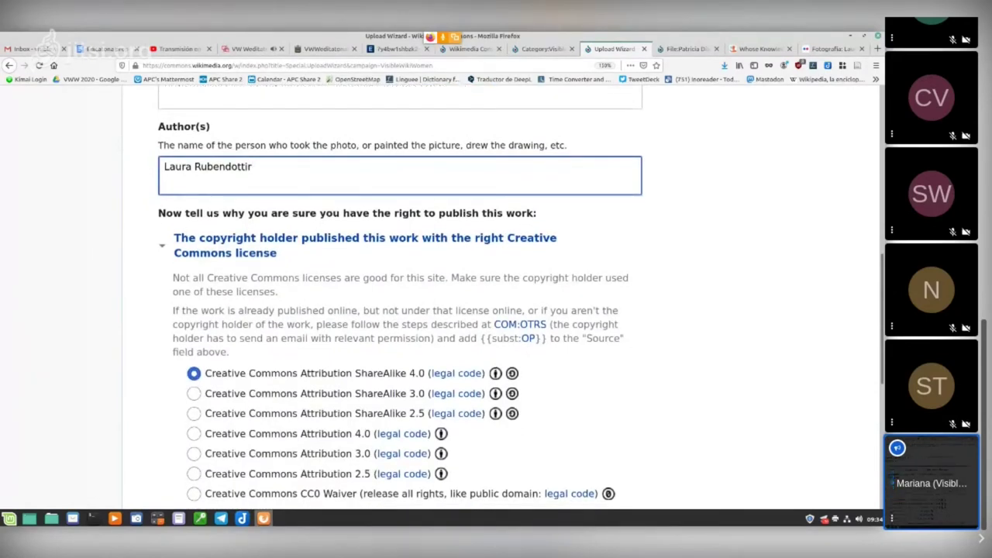
# Step: Choose the Flickr licence Creative Commons Attribution ShareAlike 2.0 for the photo
pyautogui.scroll(-1, 162, 508)
pyautogui.scroll(-1, 161, 507)
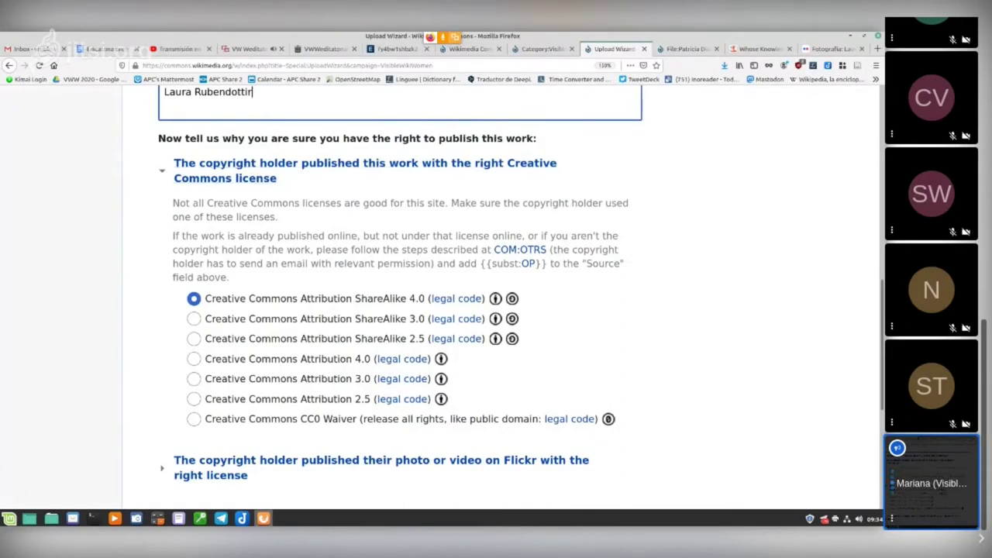
pyautogui.scroll(-3, 500, 299)
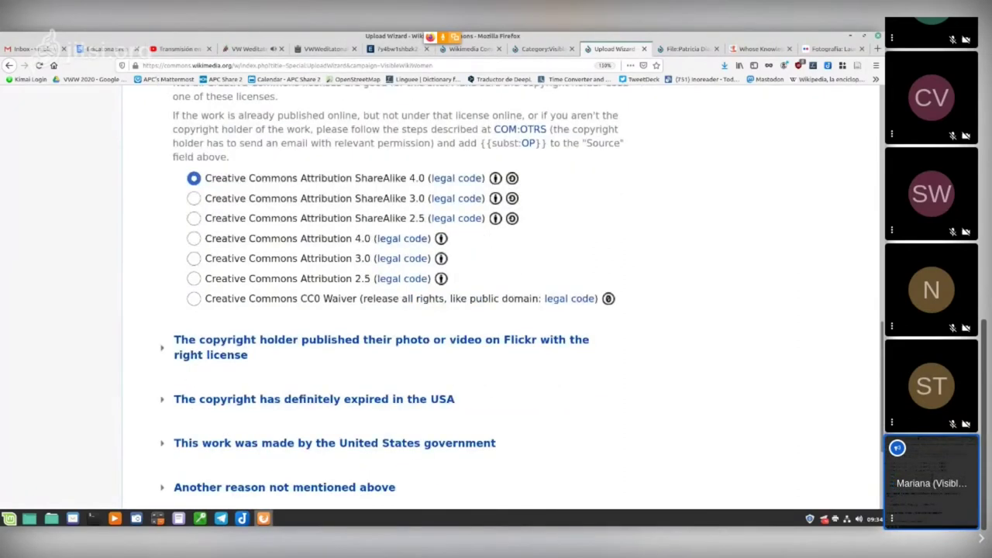
pyautogui.scroll(-3, 333, 323)
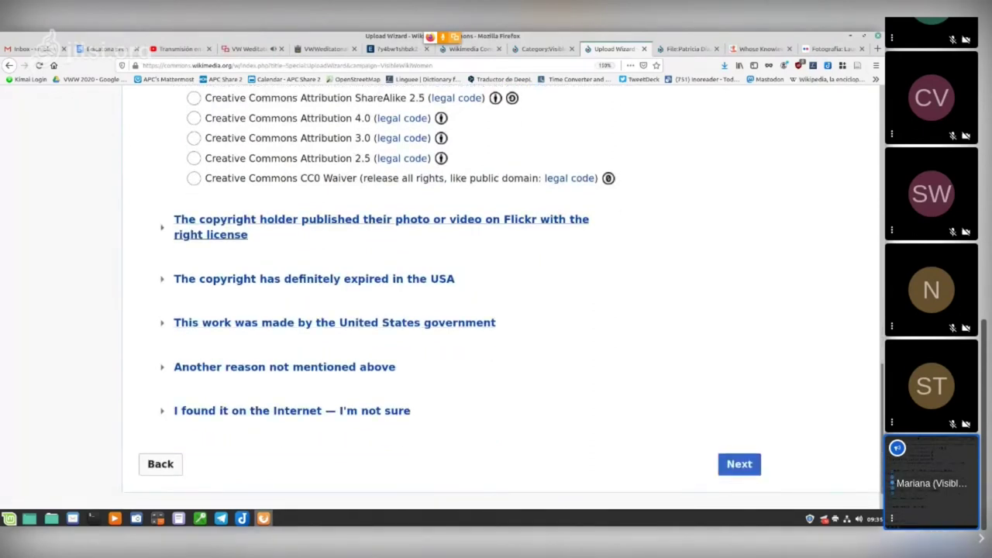
pyautogui.click(326, 225)
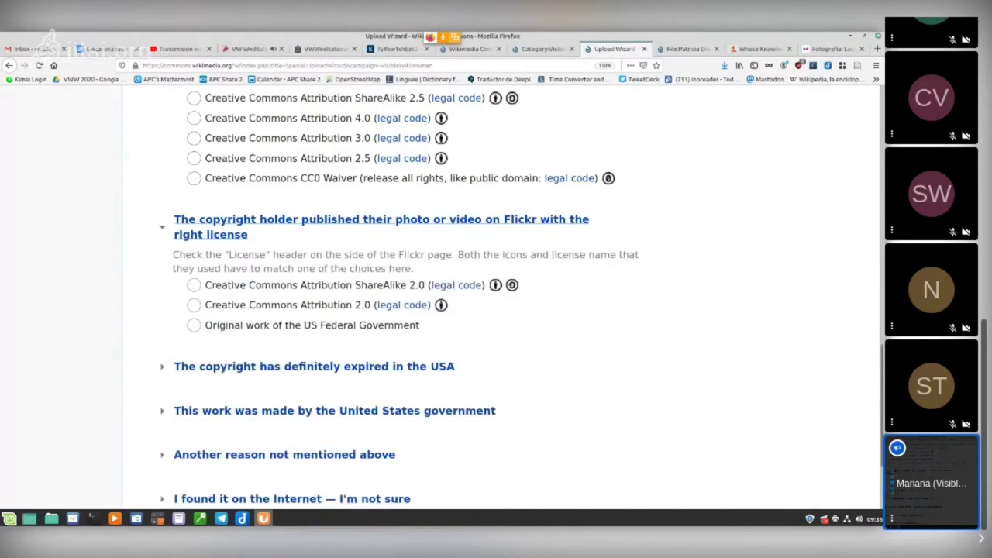
pyautogui.click(194, 284)
pyautogui.scroll(3, 496, 295)
pyautogui.scroll(2, 496, 302)
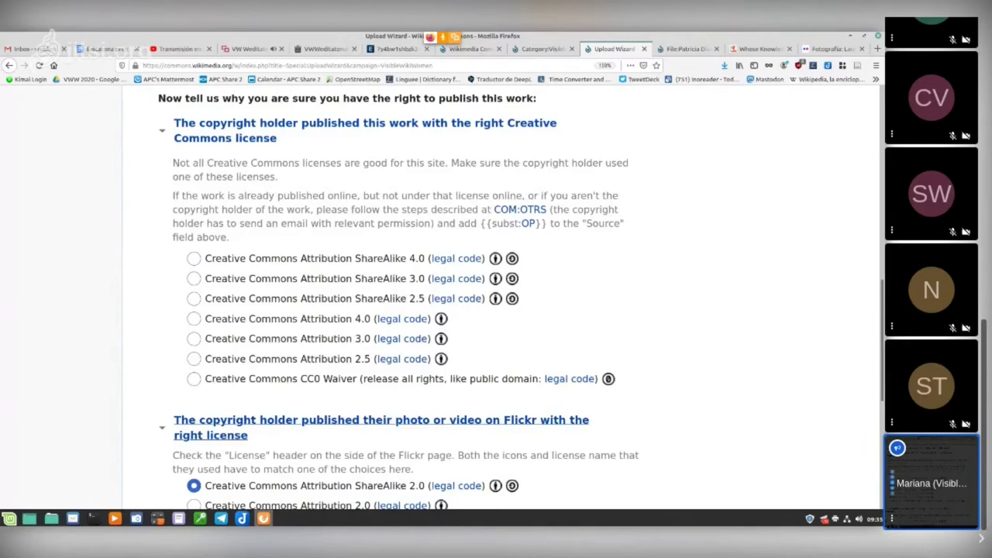
pyautogui.scroll(-6, 496, 302)
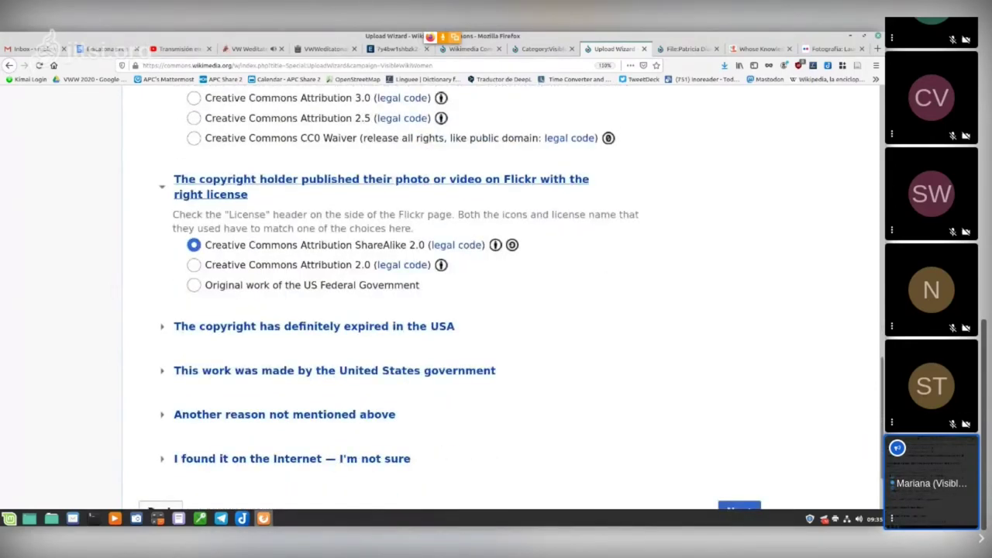
pyautogui.scroll(-1, 333, 313)
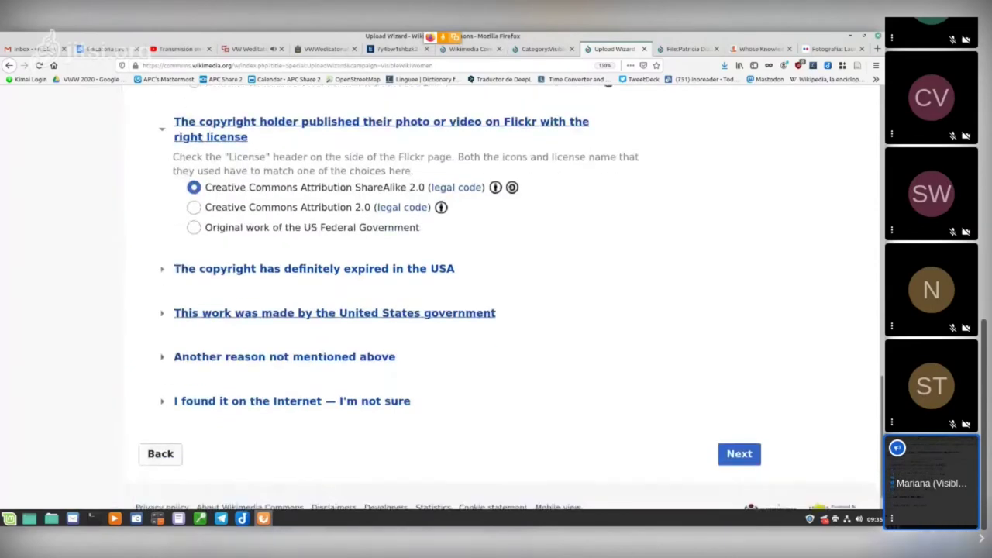
pyautogui.scroll(-1, 333, 312)
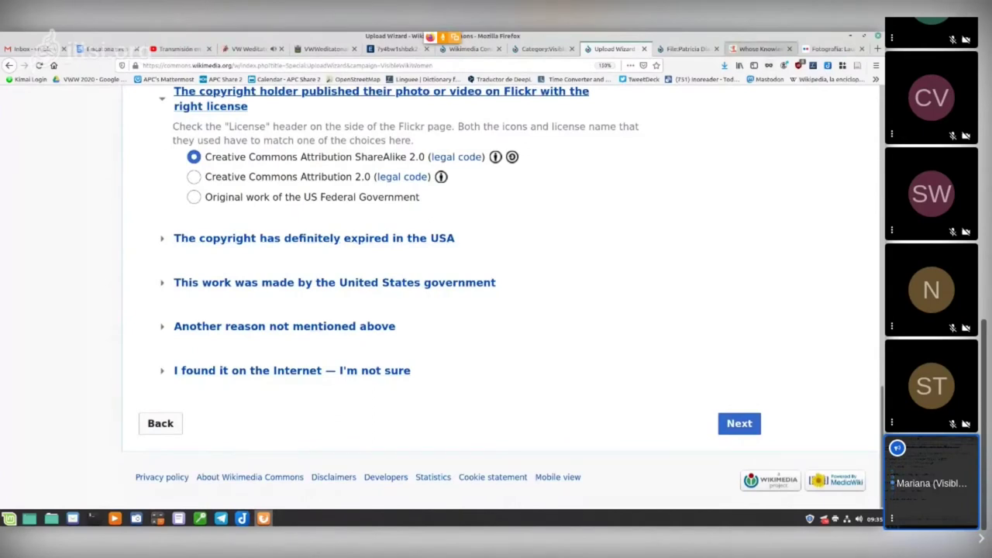
# Step: Cross-check the Whose Knowledge guide, then continue to the Describe step
pyautogui.click(760, 49)
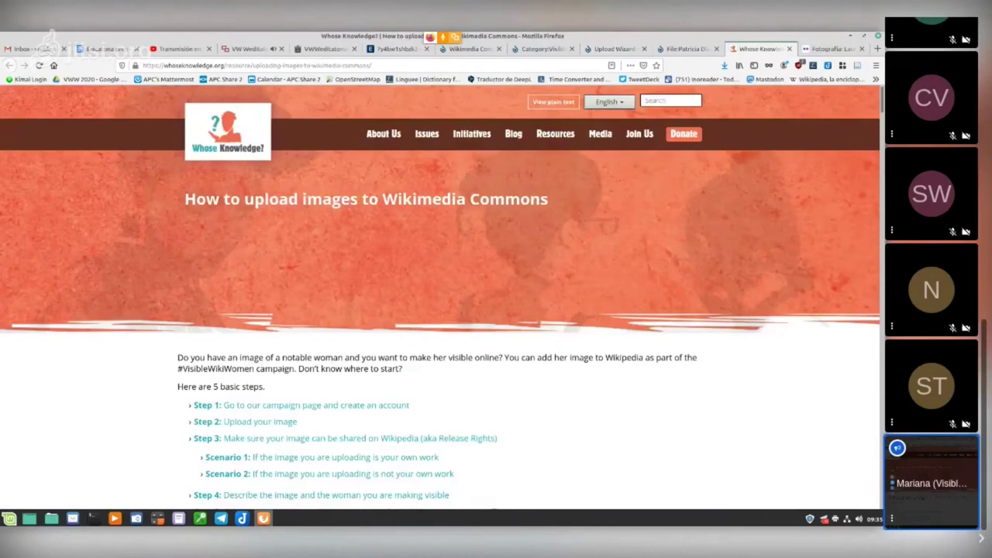
pyautogui.hotkey('ctrl', 'shift', 'Tab')
pyautogui.hotkey('ctrl', 'shift', 'Tab')
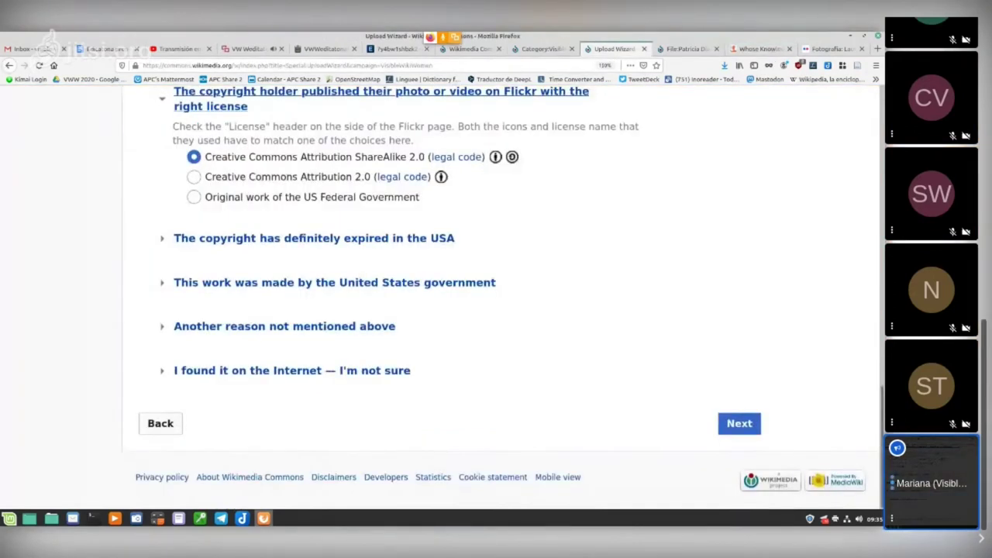
pyautogui.scroll(2, 496, 294)
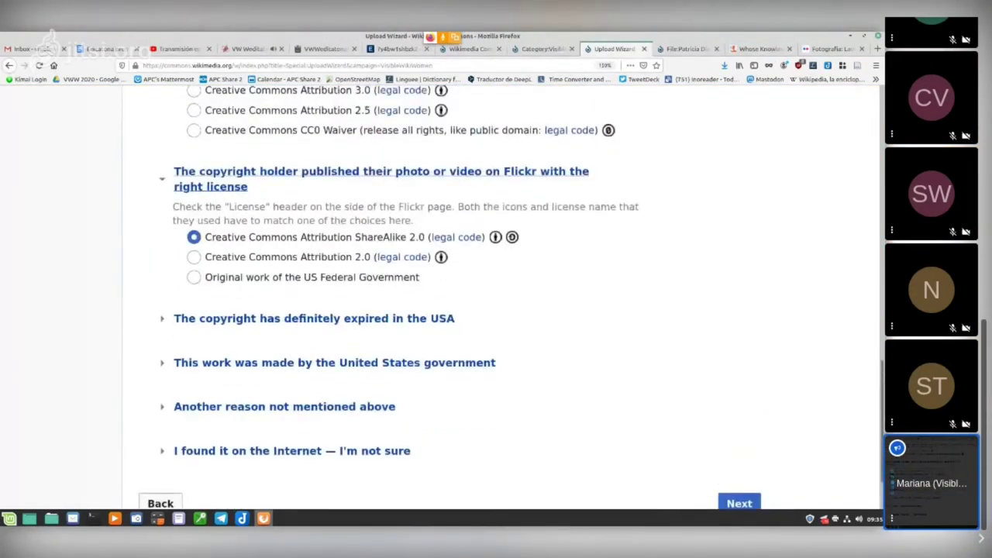
pyautogui.scroll(8, 496, 295)
pyautogui.scroll(2, 496, 294)
pyautogui.scroll(-12, 496, 295)
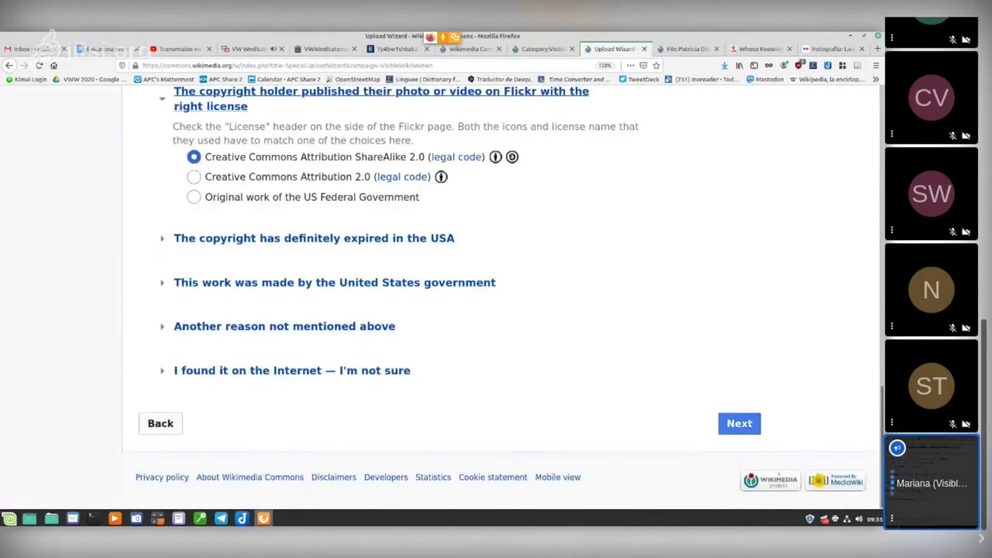
pyautogui.click(739, 423)
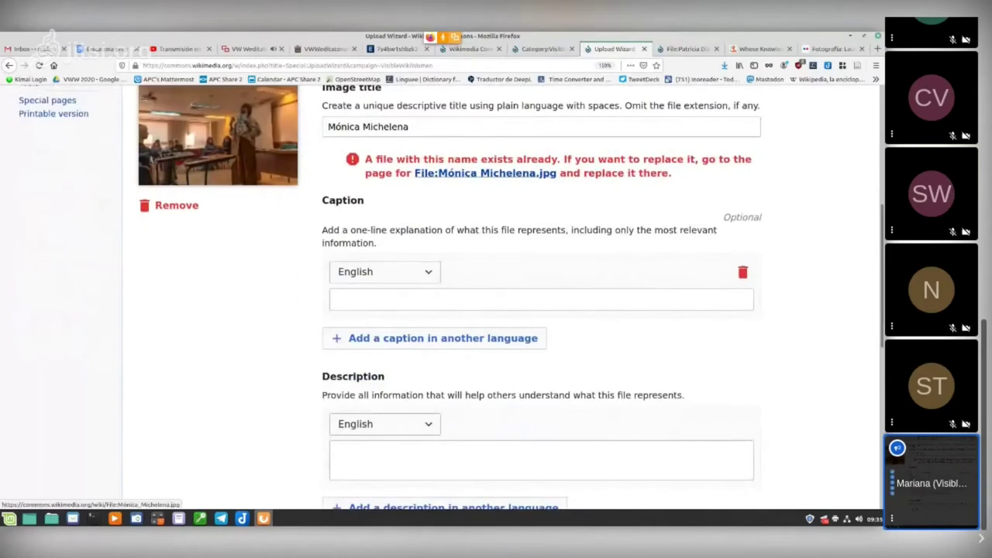
# Step: Review the title, caption and description fields on the Flickr photo's Describe form
pyautogui.scroll(3, 480, 294)
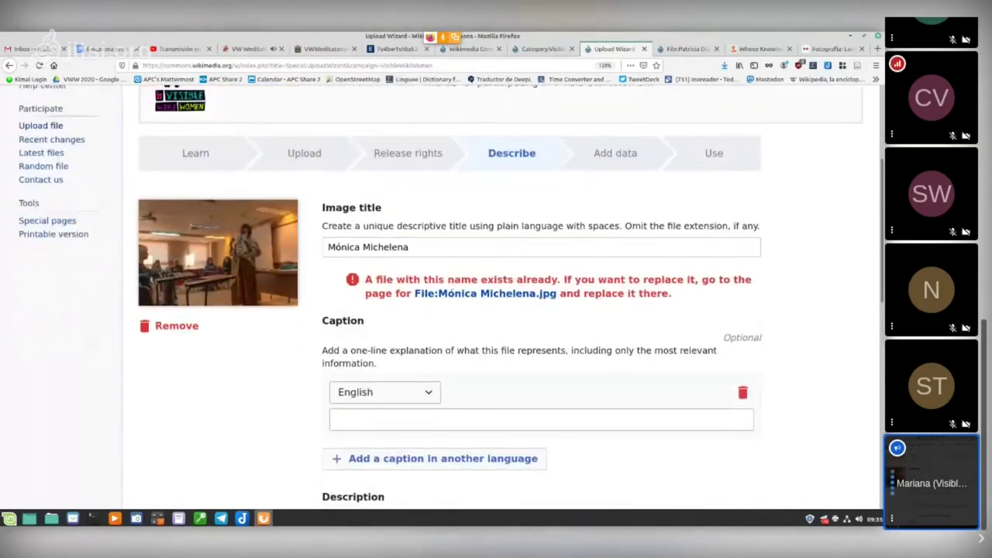
pyautogui.scroll(-4, 496, 311)
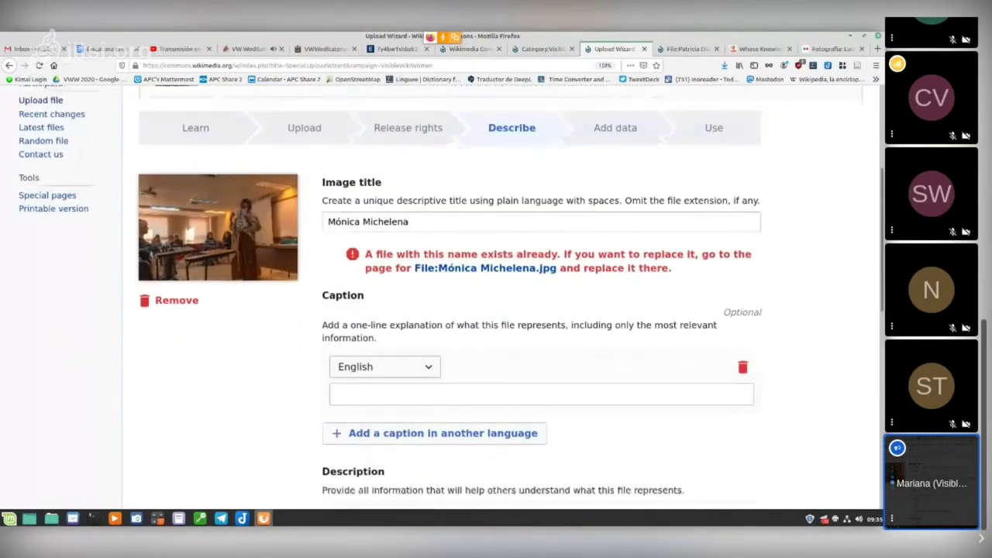
pyautogui.scroll(3, 497, 310)
pyautogui.scroll(3, 496, 310)
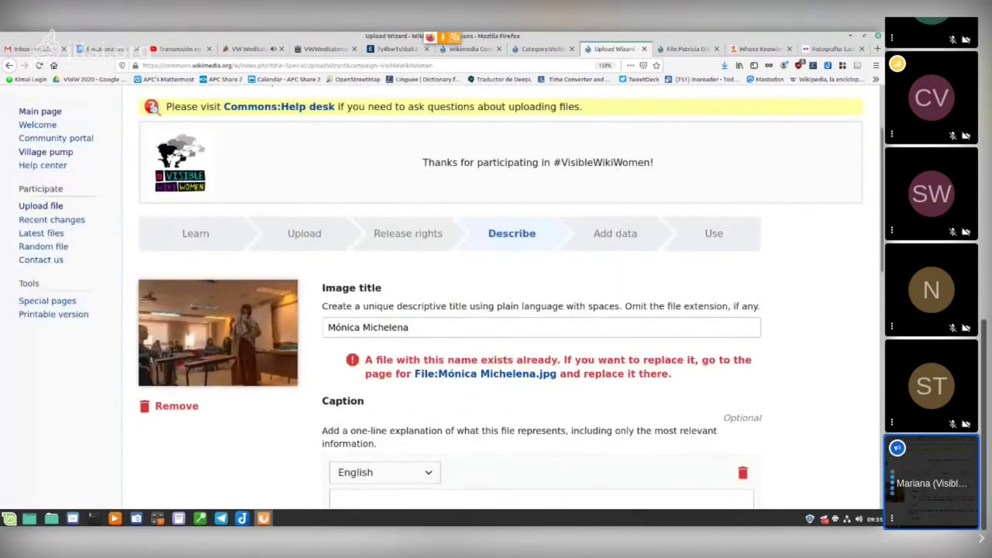
pyautogui.scroll(-2, 496, 310)
pyautogui.scroll(2, 496, 310)
pyautogui.scroll(-1, 496, 310)
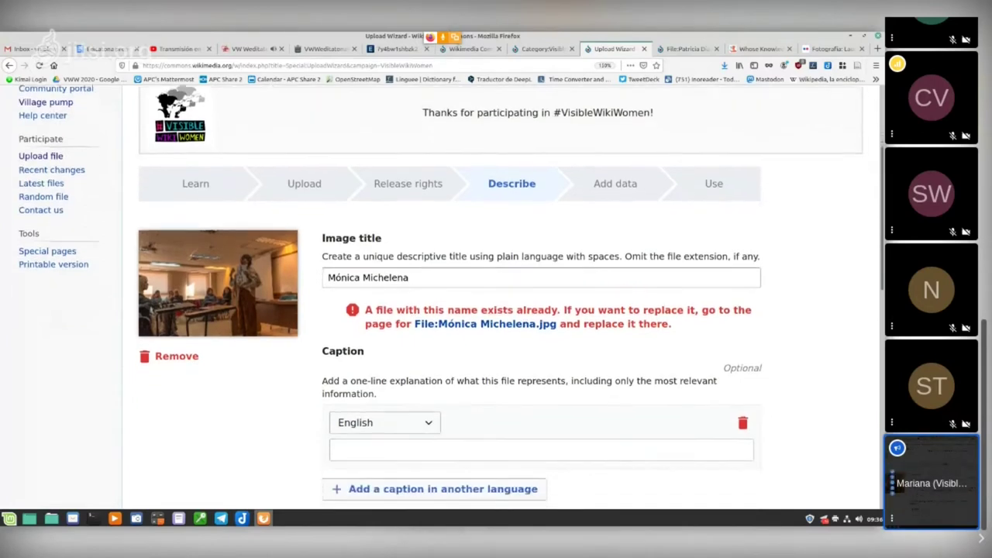
pyautogui.scroll(-5, 496, 310)
pyautogui.scroll(1, 496, 310)
pyautogui.scroll(5, 497, 310)
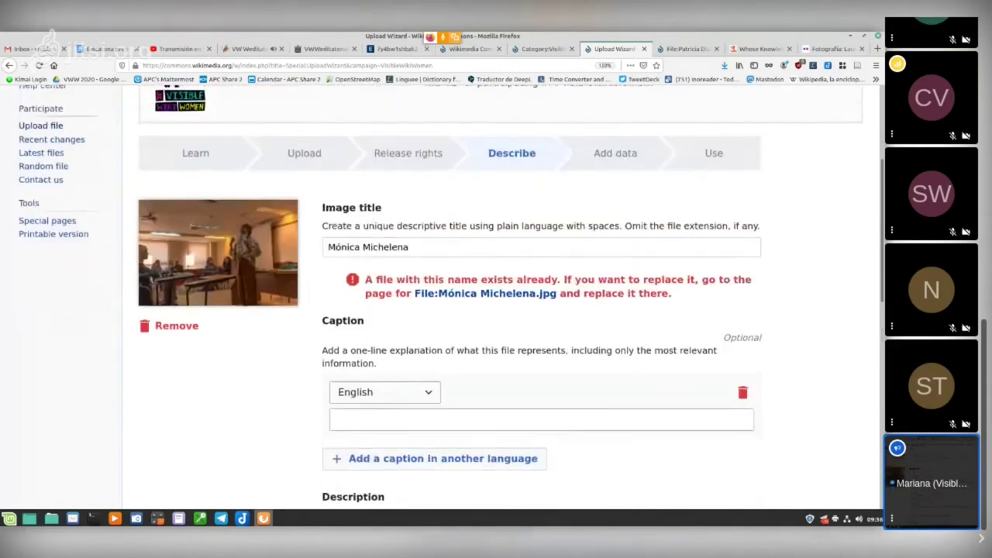
pyautogui.scroll(-4, 496, 310)
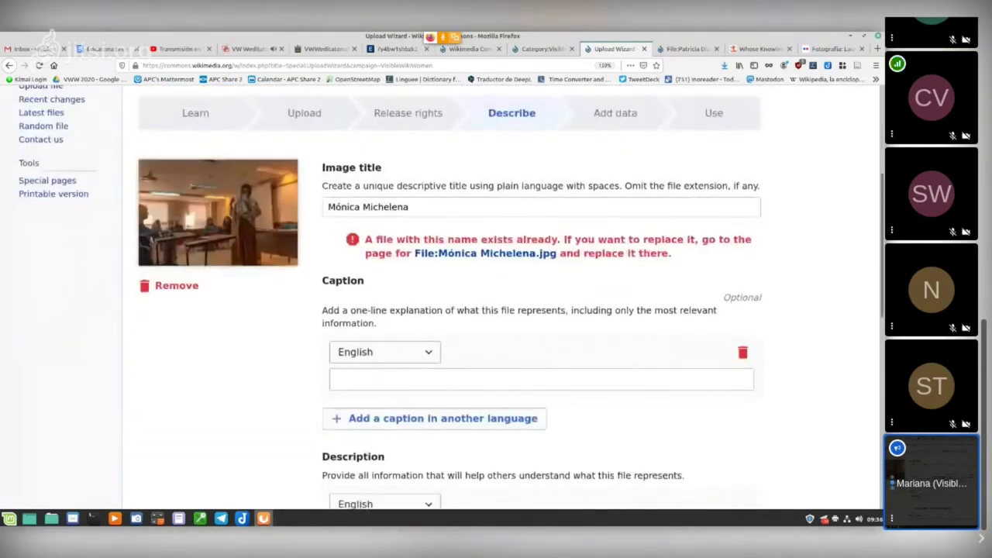
pyautogui.scroll(-2, 496, 311)
pyautogui.scroll(3, 496, 310)
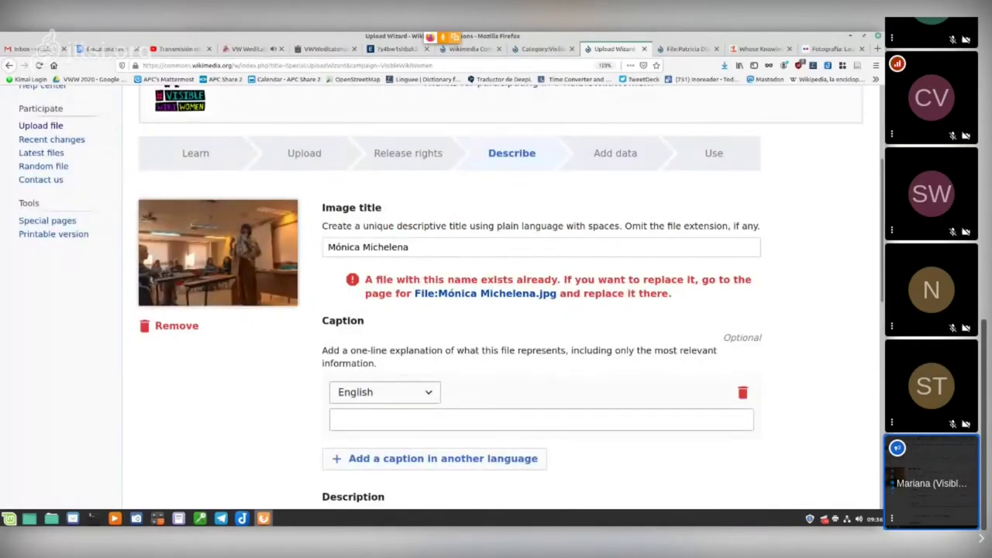
pyautogui.scroll(-5, 497, 295)
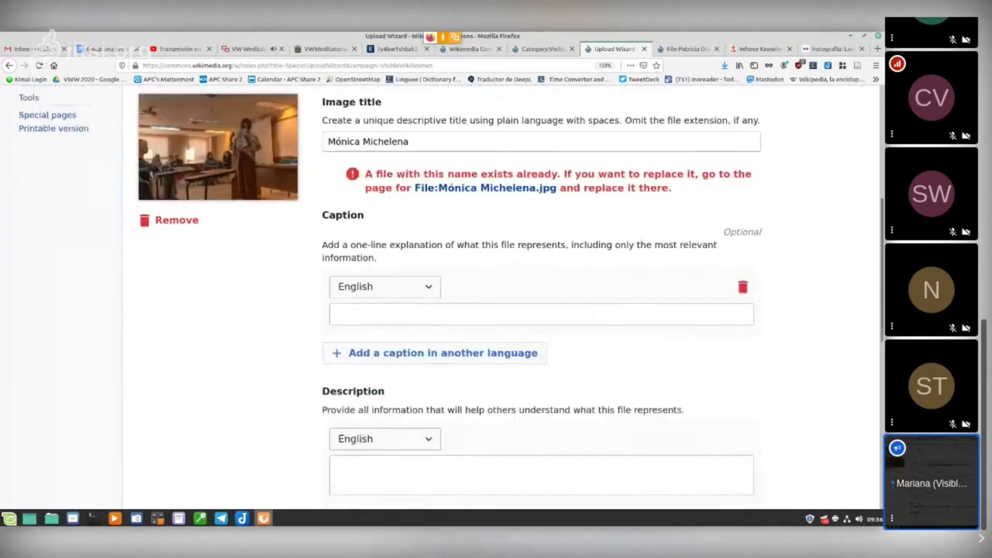
pyautogui.scroll(-4, 496, 294)
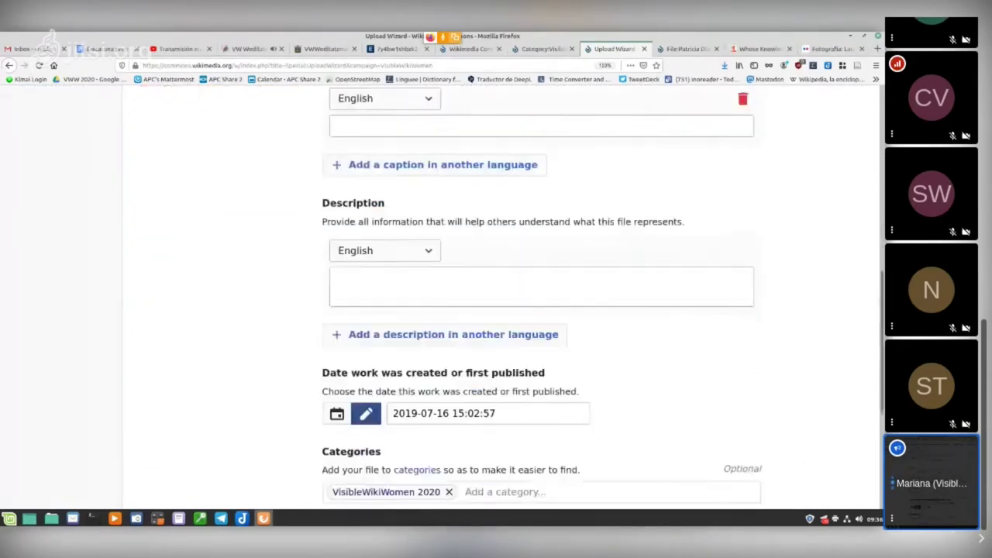
pyautogui.scroll(-2, 496, 295)
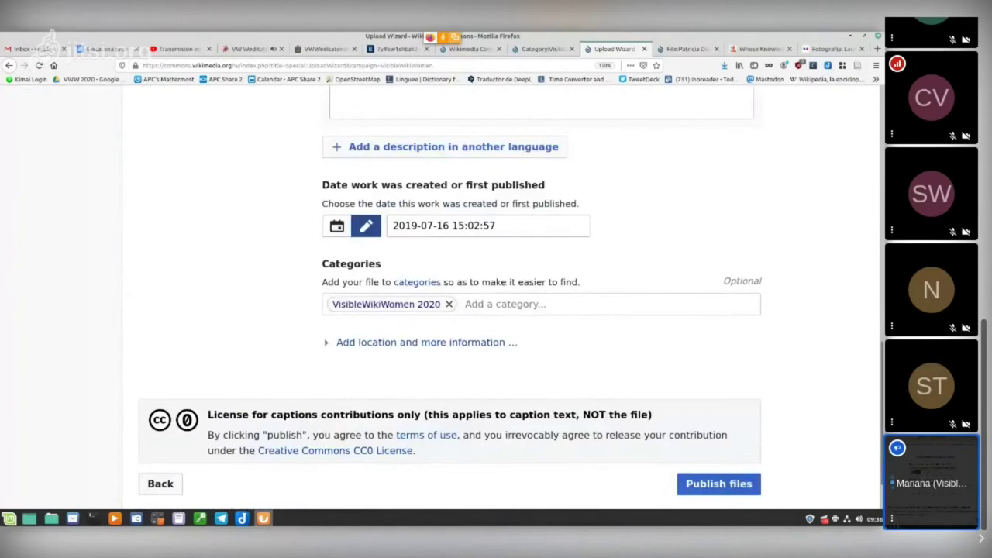
pyautogui.scroll(10, 496, 295)
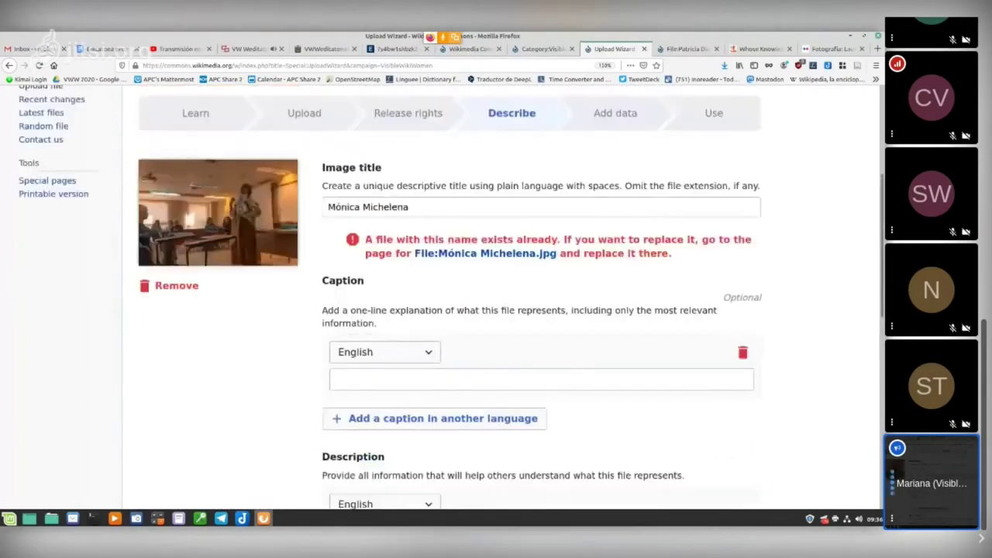
pyautogui.scroll(-4, 496, 295)
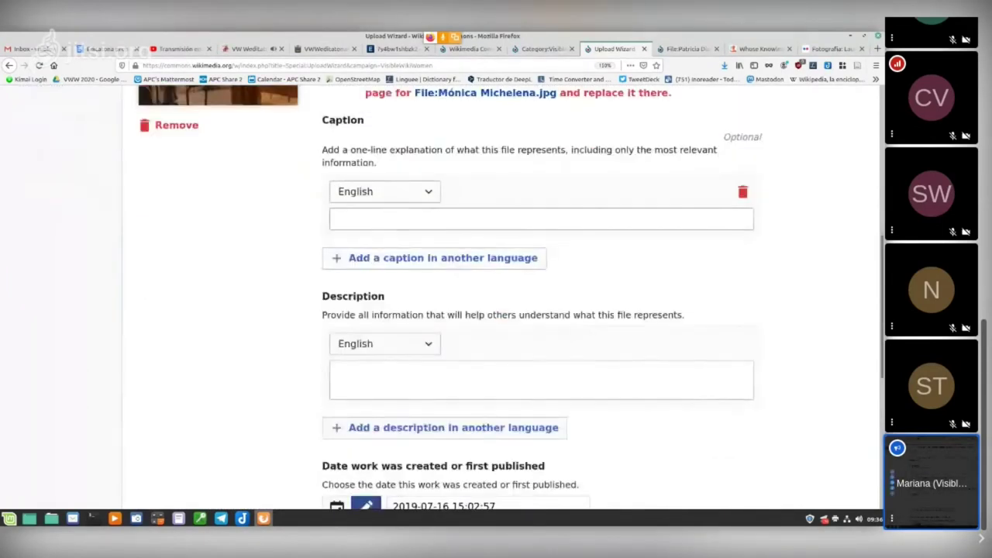
pyautogui.scroll(-2, 496, 295)
pyautogui.scroll(-3, 496, 294)
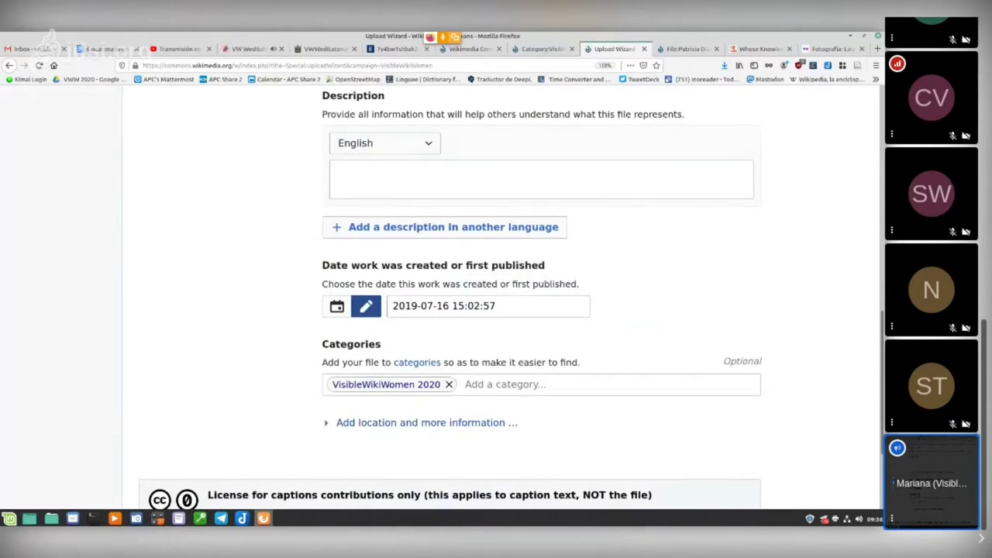
pyautogui.click(496, 305)
pyautogui.scroll(-3, 496, 310)
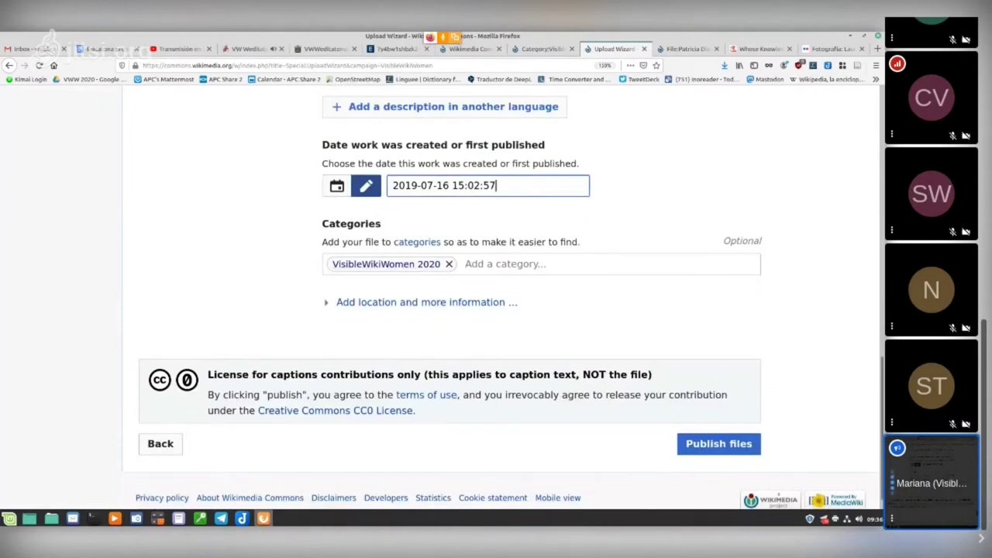
pyautogui.scroll(1, 497, 310)
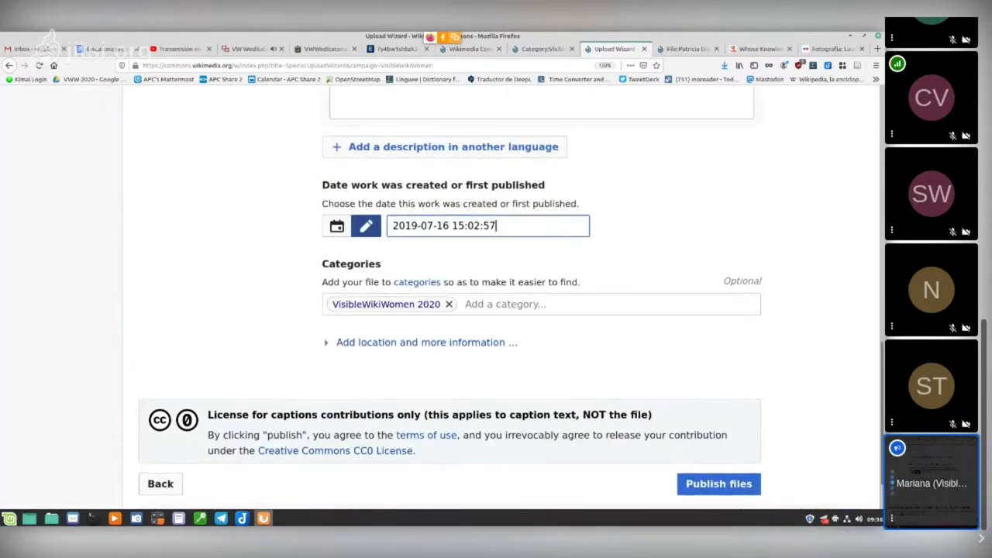
pyautogui.scroll(-2, 497, 310)
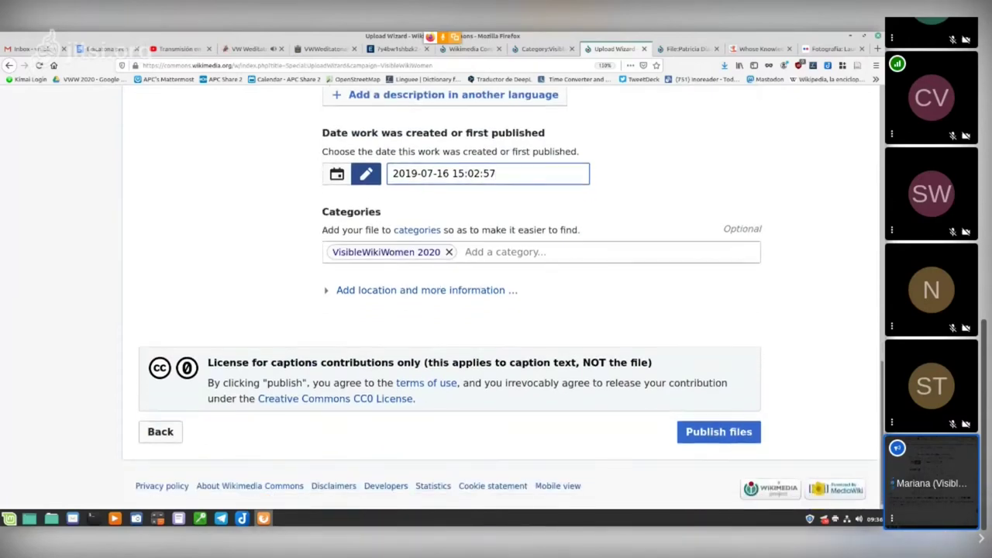
pyautogui.scroll(3, 496, 310)
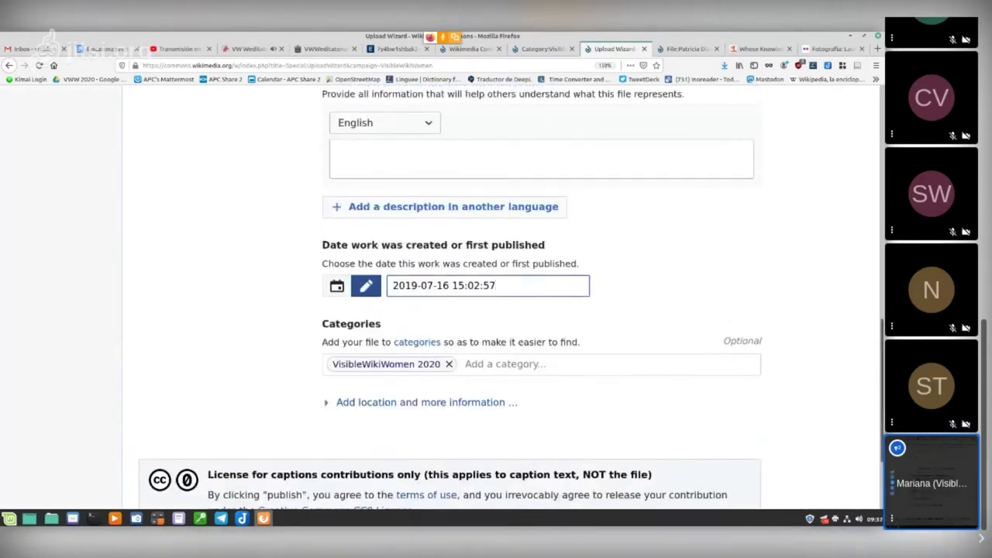
pyautogui.scroll(5, 496, 310)
pyautogui.scroll(-10, 496, 310)
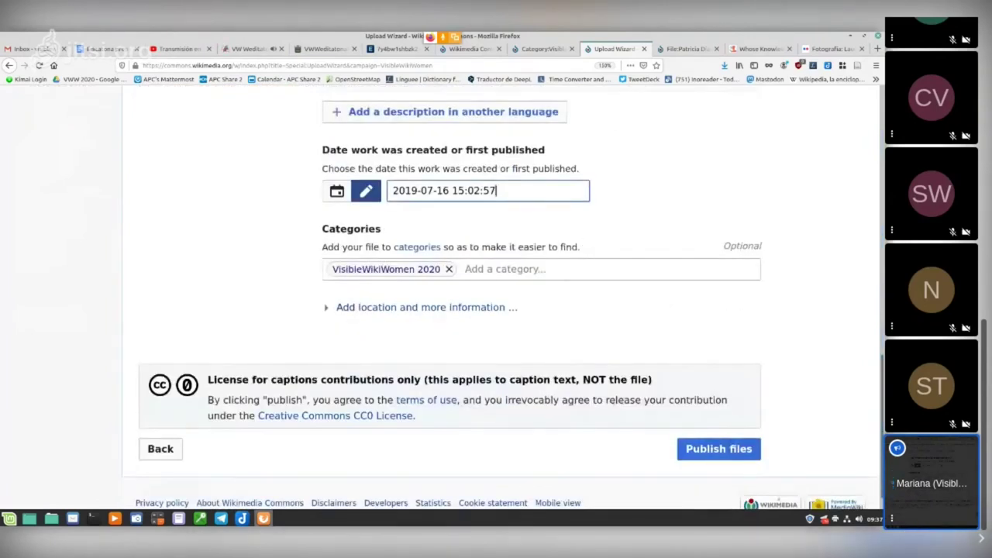
pyautogui.scroll(-1, 496, 311)
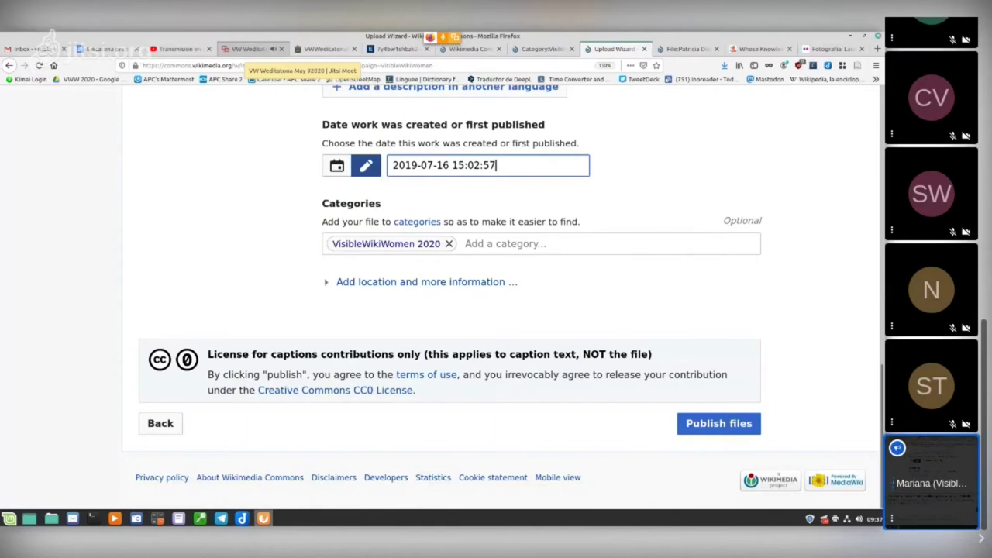
# Step: Return to the Jitsi Meet call and show all 13 participants in tile view
pyautogui.click(250, 49)
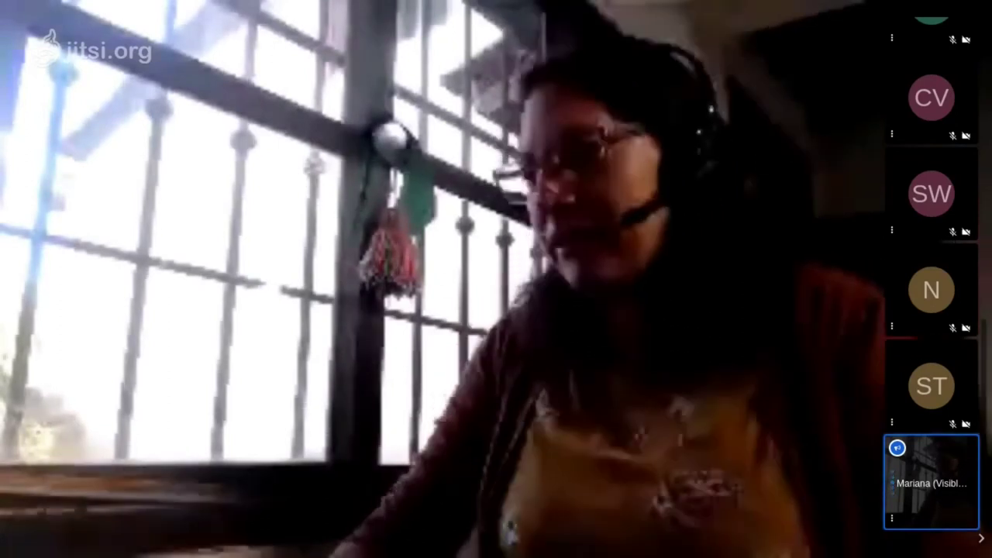
pyautogui.press('w')
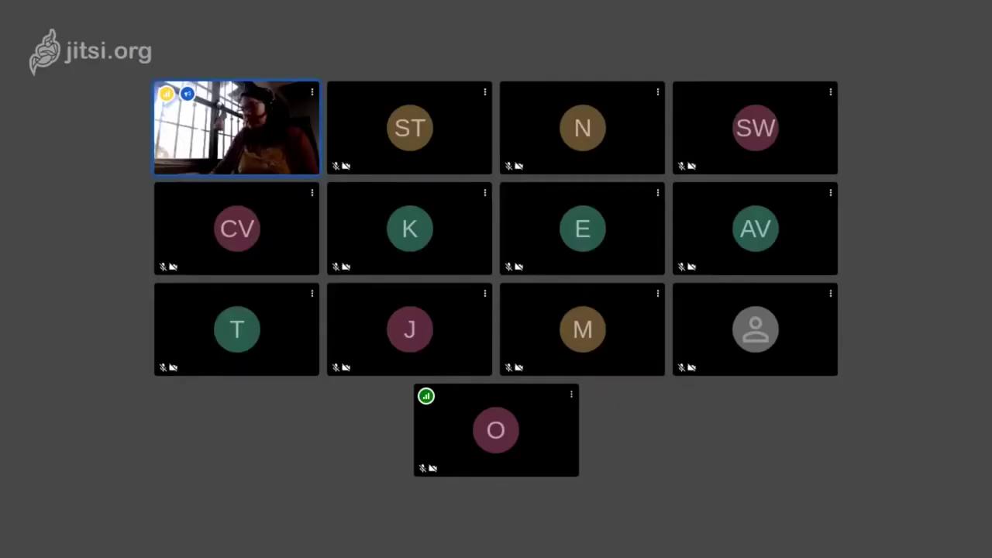
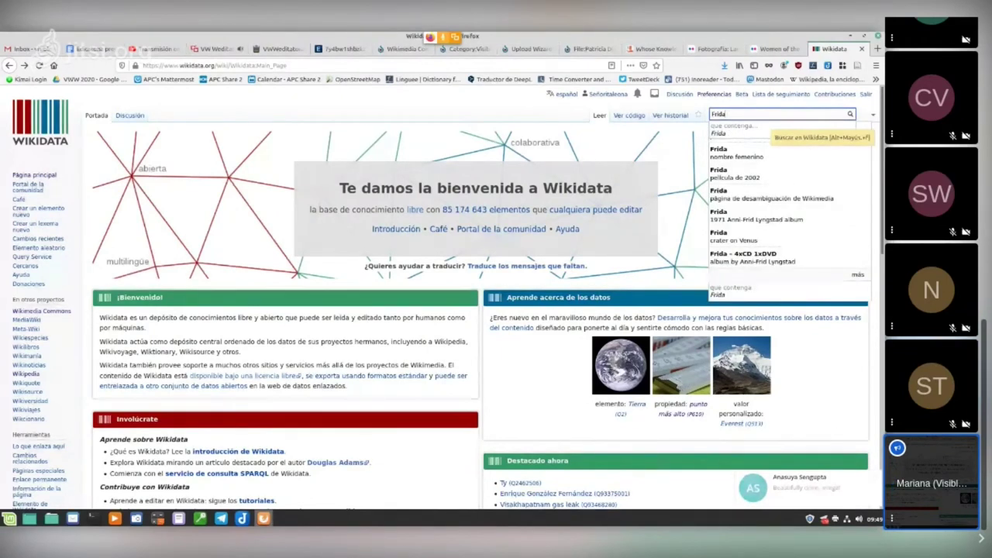
# Step: Search Wikidata for 'Khalo', review Frida Kahlo's item statements and images, then return to the wizard
pyautogui.write('Khalo')
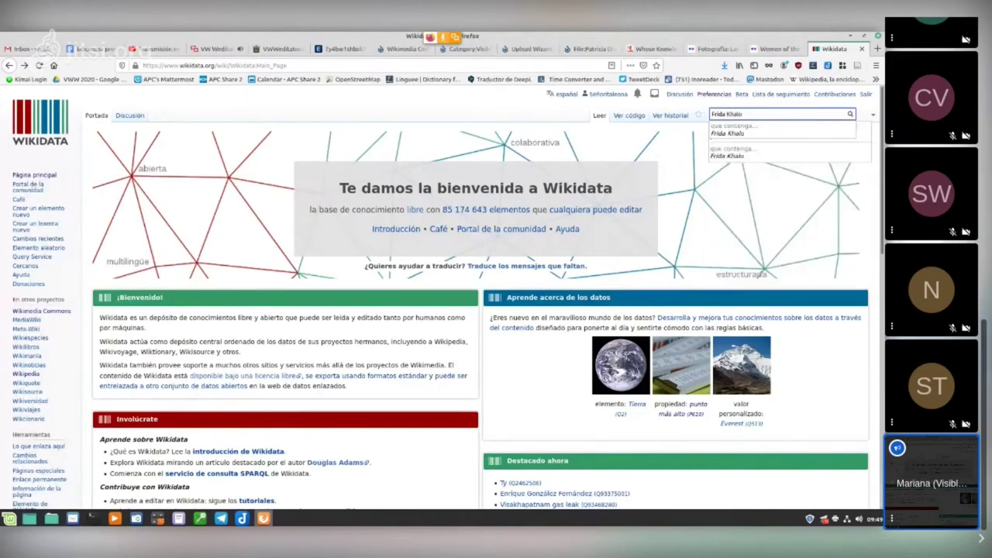
pyautogui.press('Return')
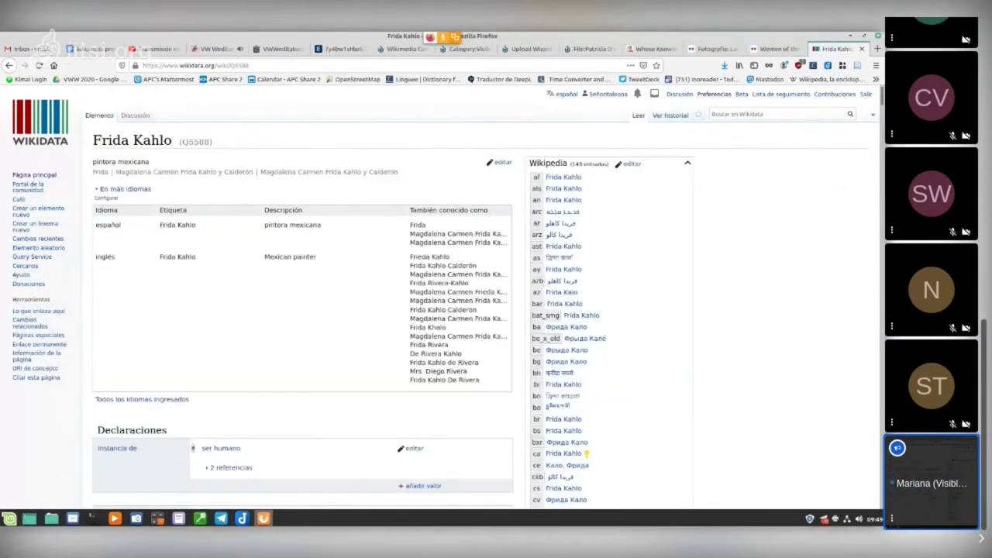
pyautogui.scroll(-2, 481, 311)
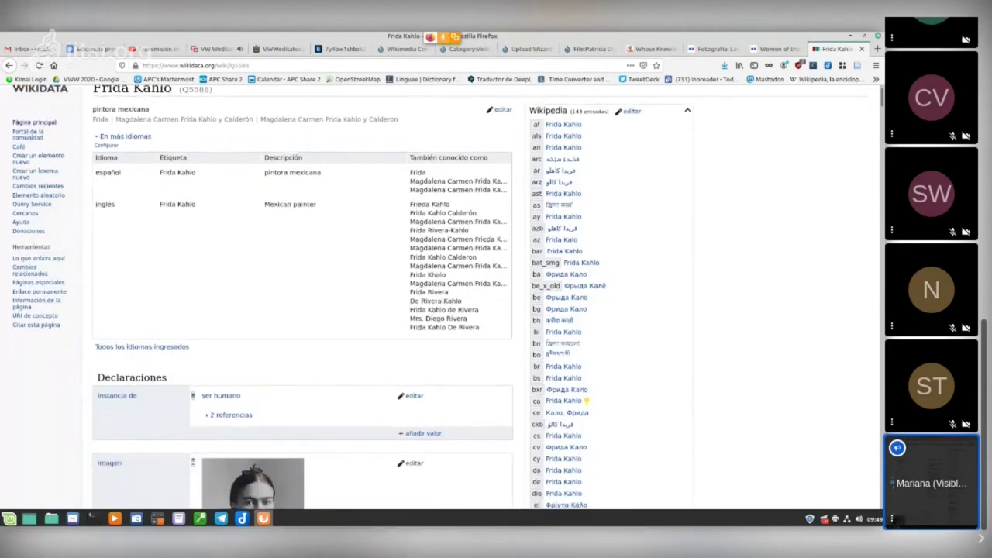
pyautogui.scroll(-7, 481, 310)
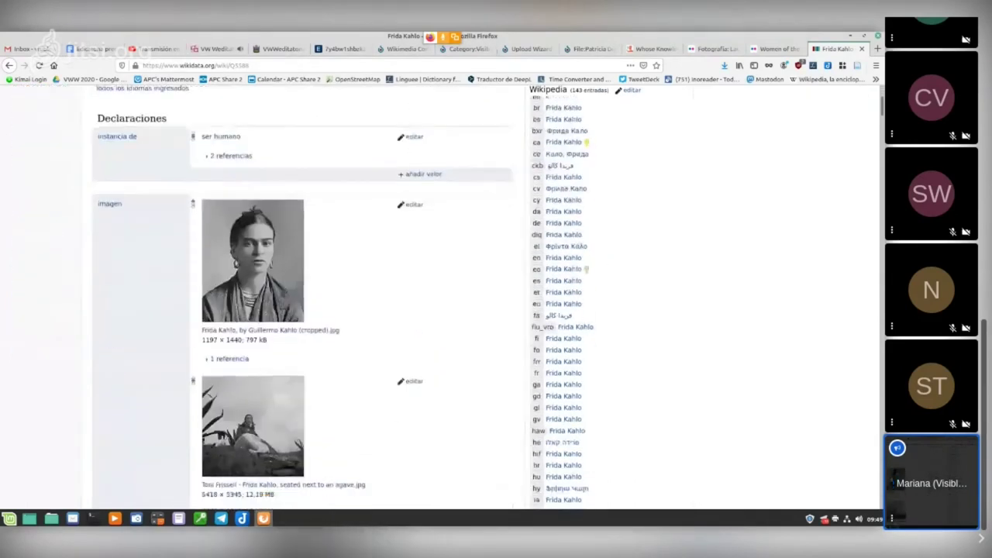
pyautogui.scroll(-6, 302, 310)
pyautogui.scroll(8, 303, 310)
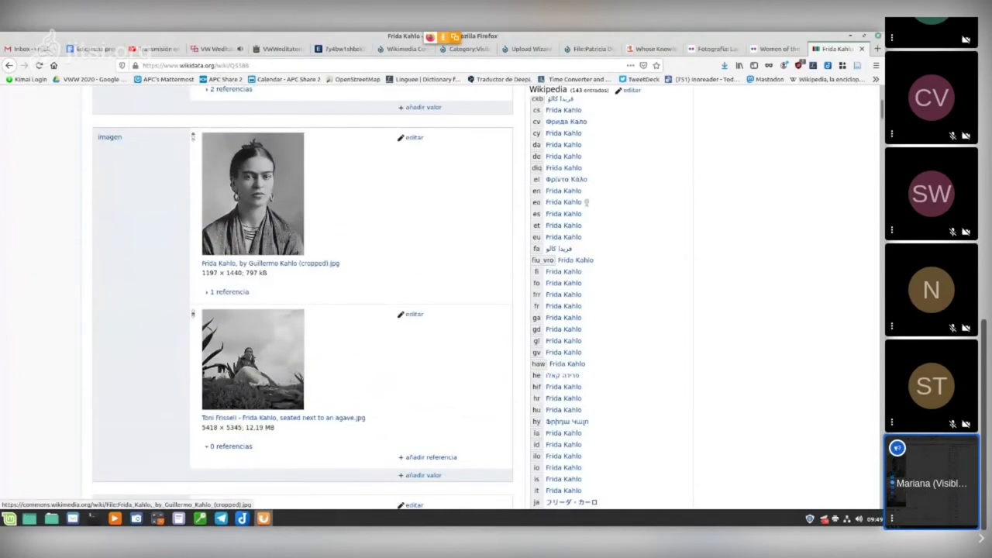
pyautogui.scroll(-10, 303, 294)
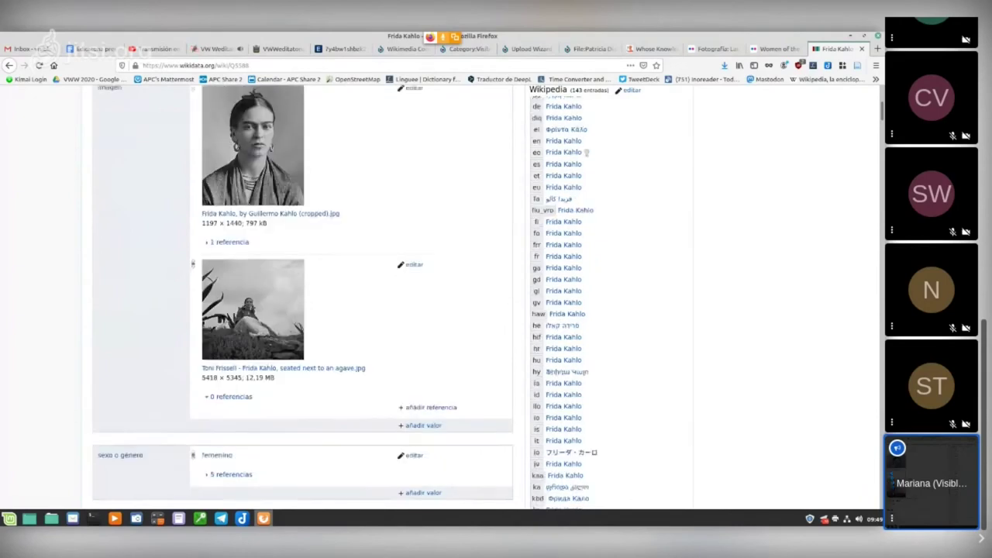
pyautogui.scroll(-7, 302, 295)
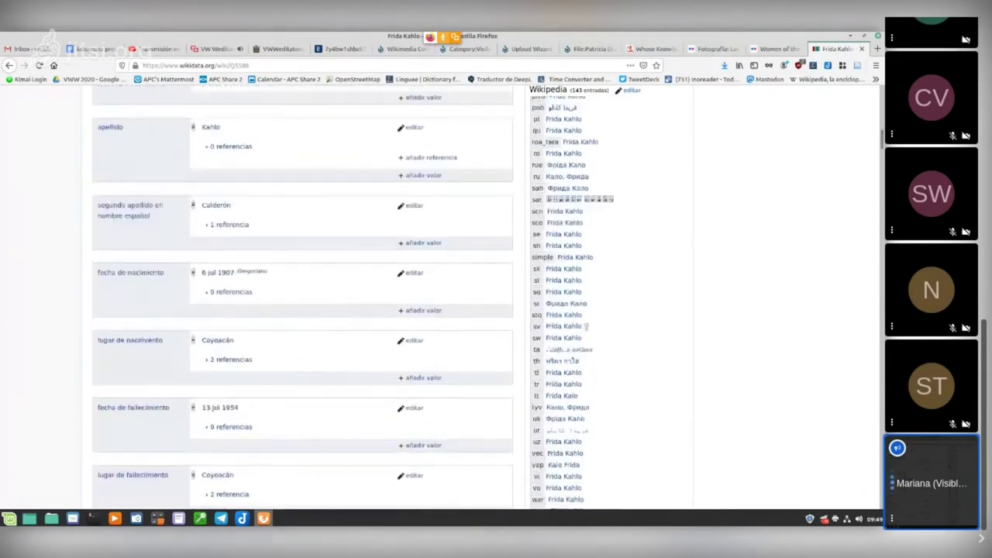
pyautogui.scroll(3, 303, 295)
pyautogui.scroll(10, 303, 294)
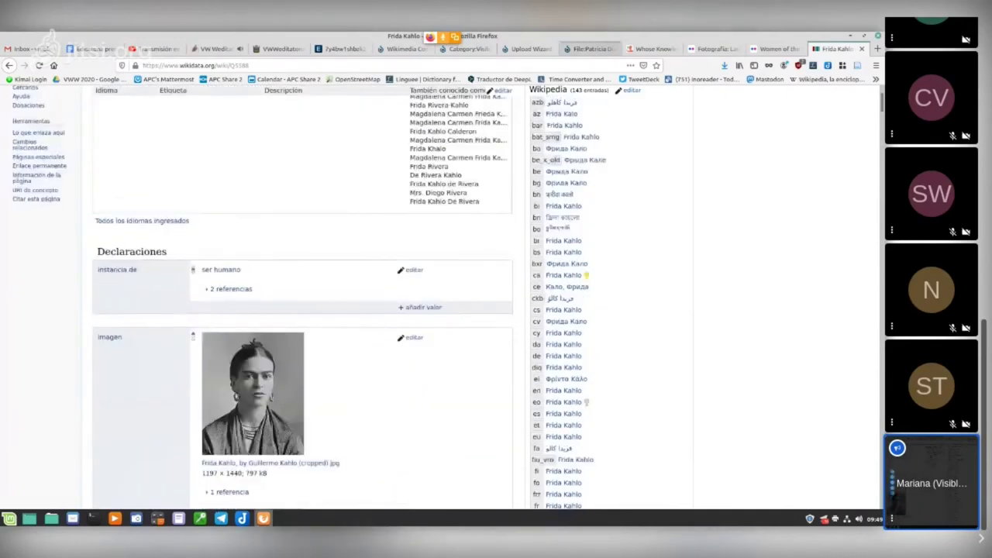
pyautogui.click(593, 48)
pyautogui.click(528, 49)
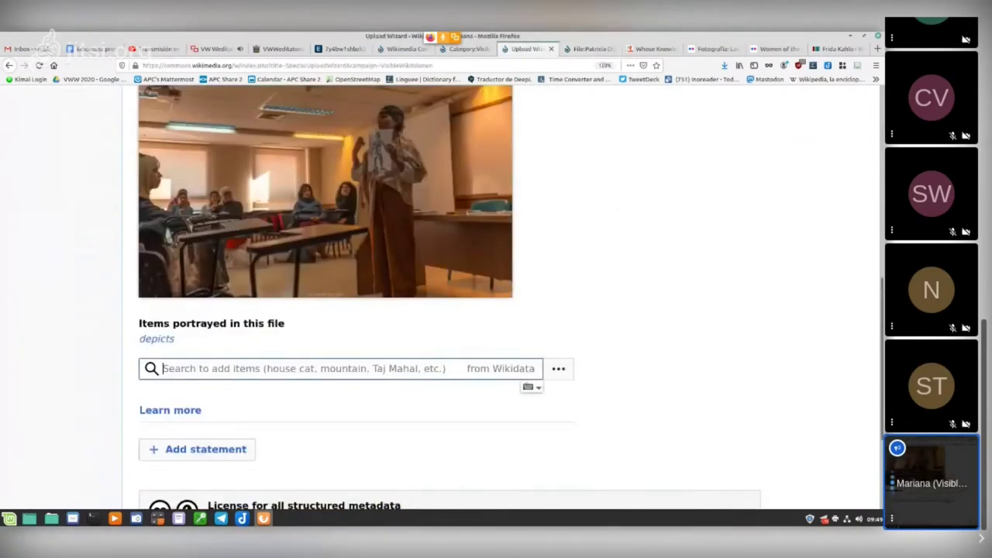
# Step: Try searching the depicts field for the pictured woman's name, then clear the search
pyautogui.scroll(5, 434, 310)
pyautogui.scroll(-4, 435, 310)
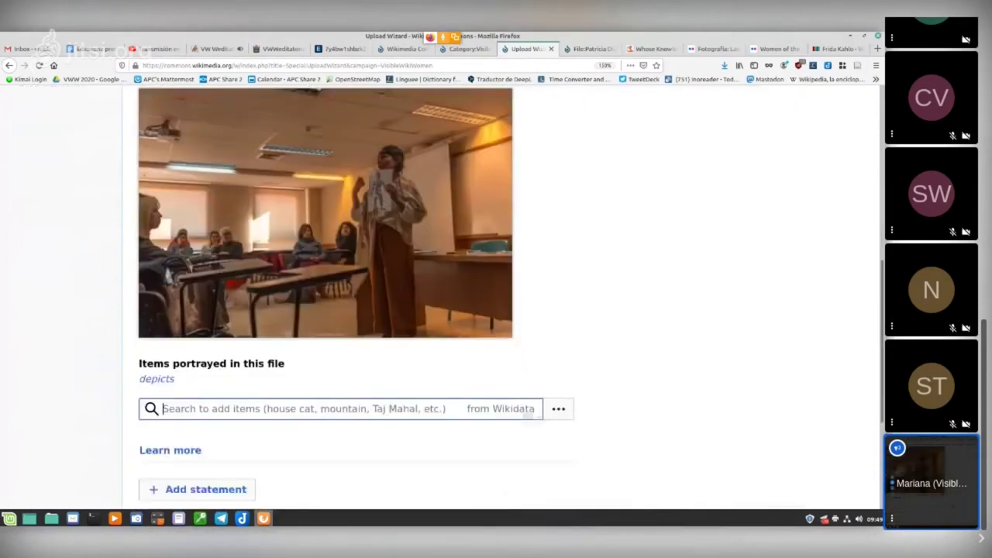
pyautogui.scroll(-3, 159, 251)
pyautogui.click(162, 248)
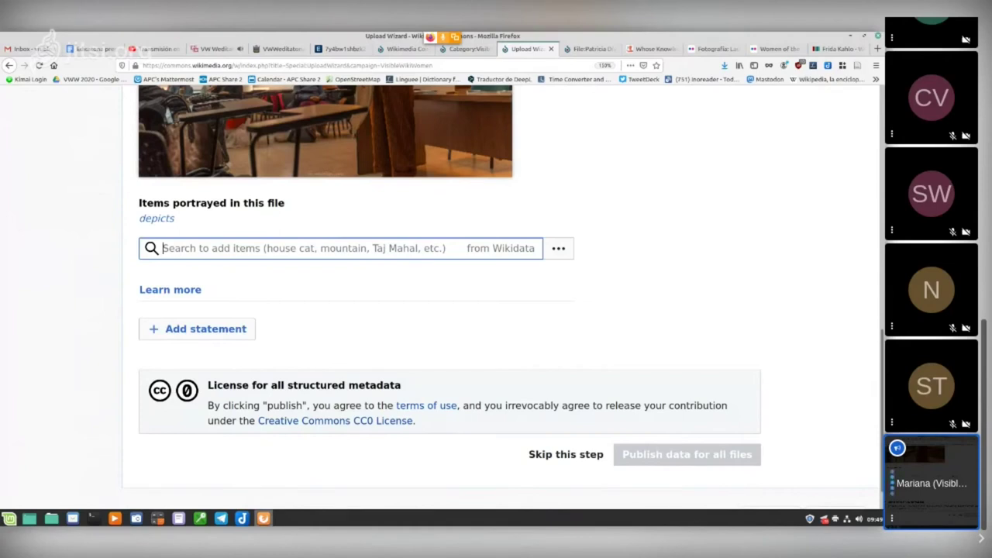
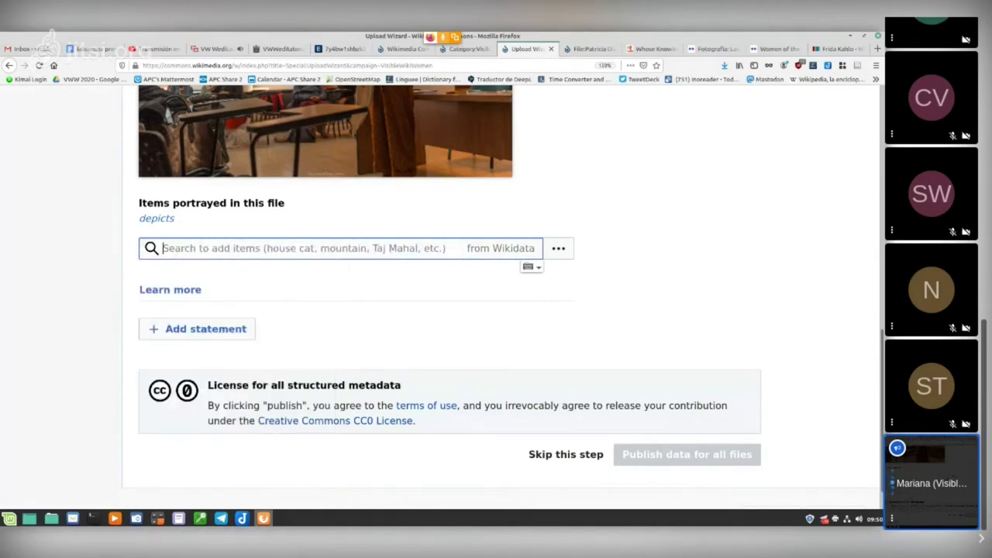
# Step: Add VisibleWikiWomen as a depicted item from the Wikidata suggestions
pyautogui.write('Vis')
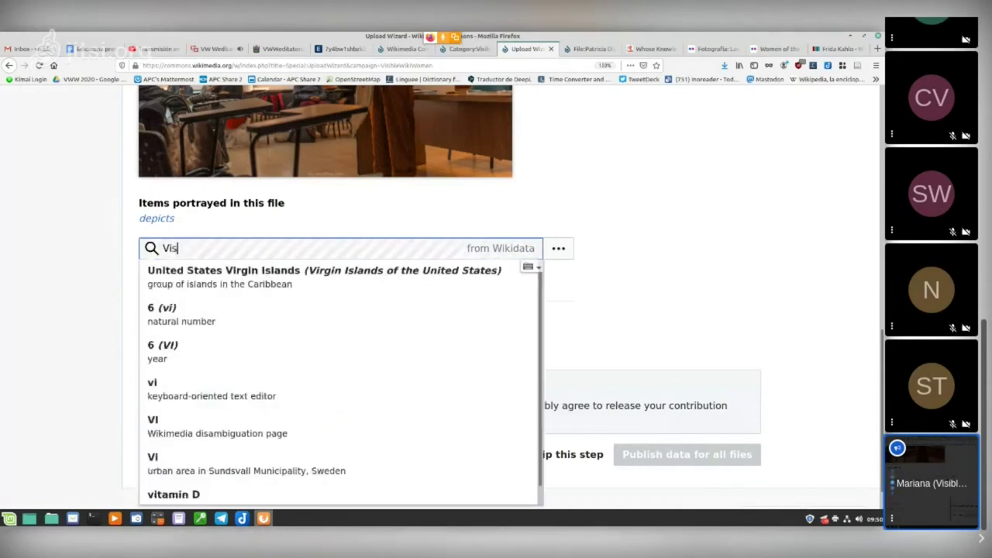
pyautogui.write('ibl')
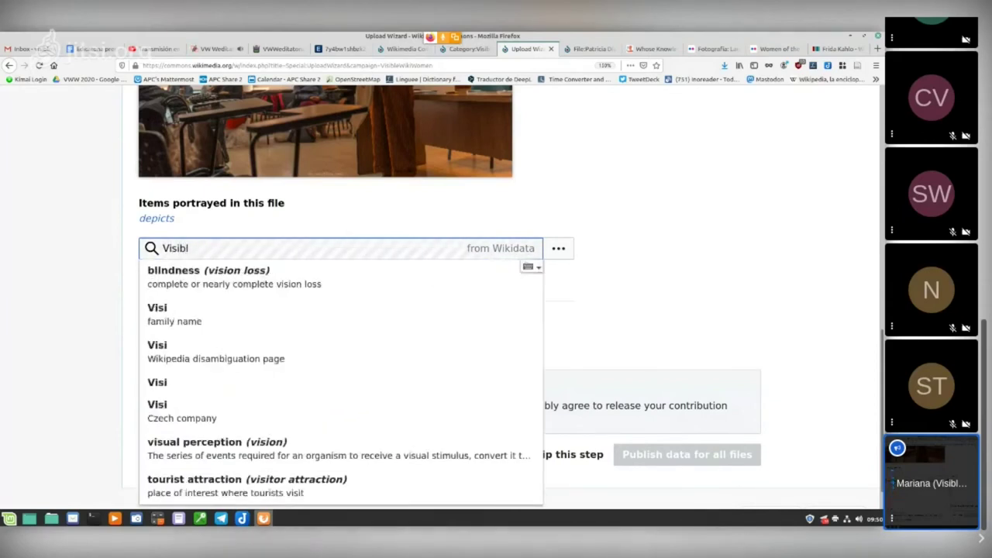
pyautogui.write('eW')
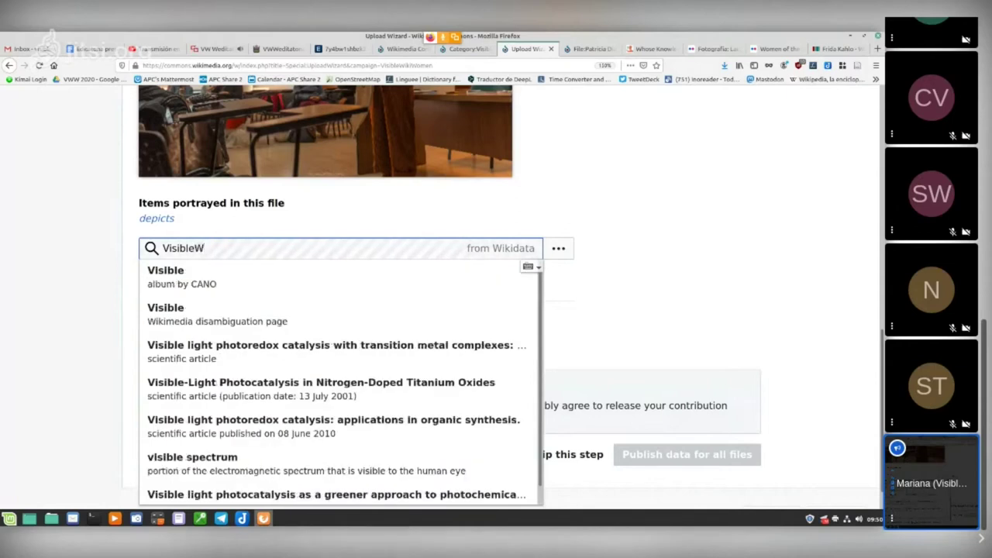
pyautogui.write('ikiWomen')
pyautogui.press('Down')
pyautogui.press('Return')
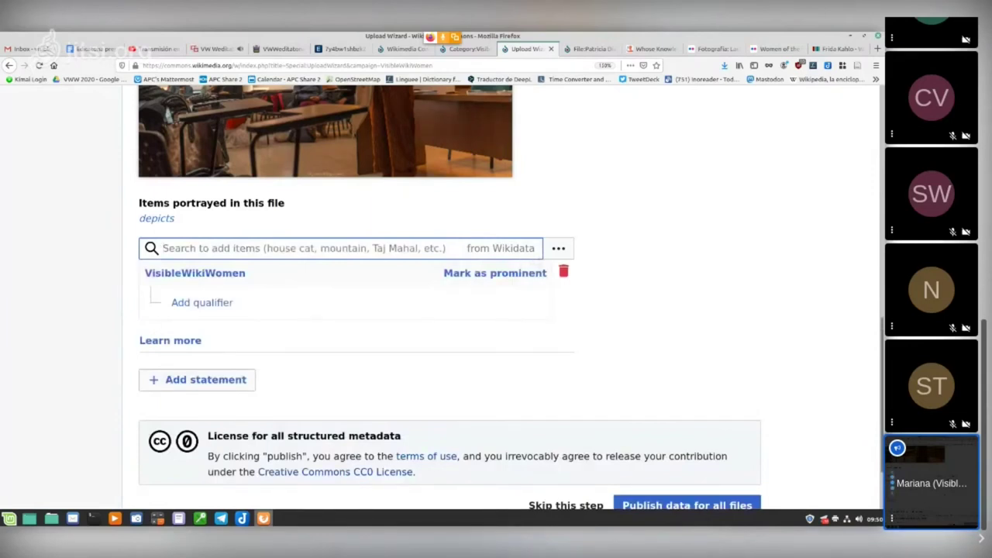
pyautogui.scroll(4, 434, 294)
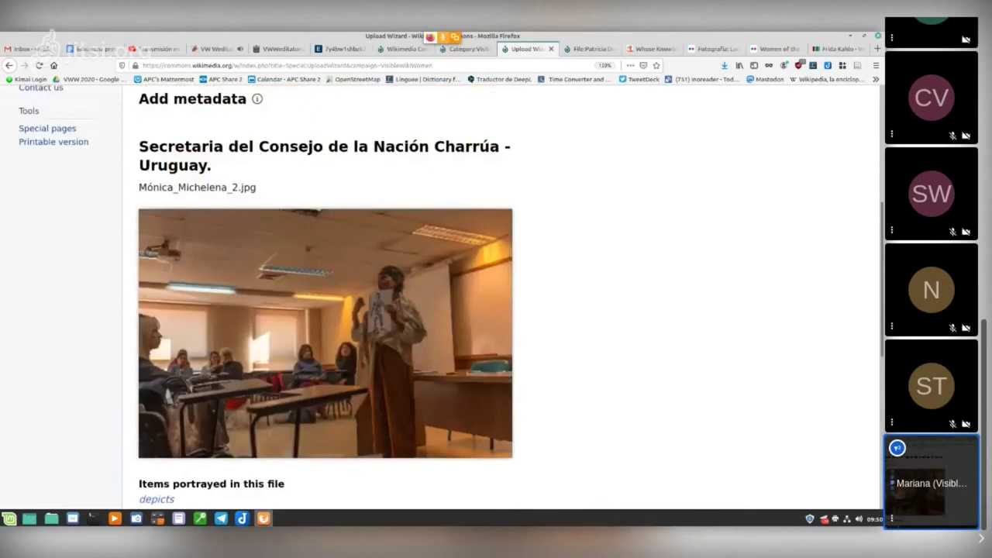
pyautogui.scroll(2, 496, 295)
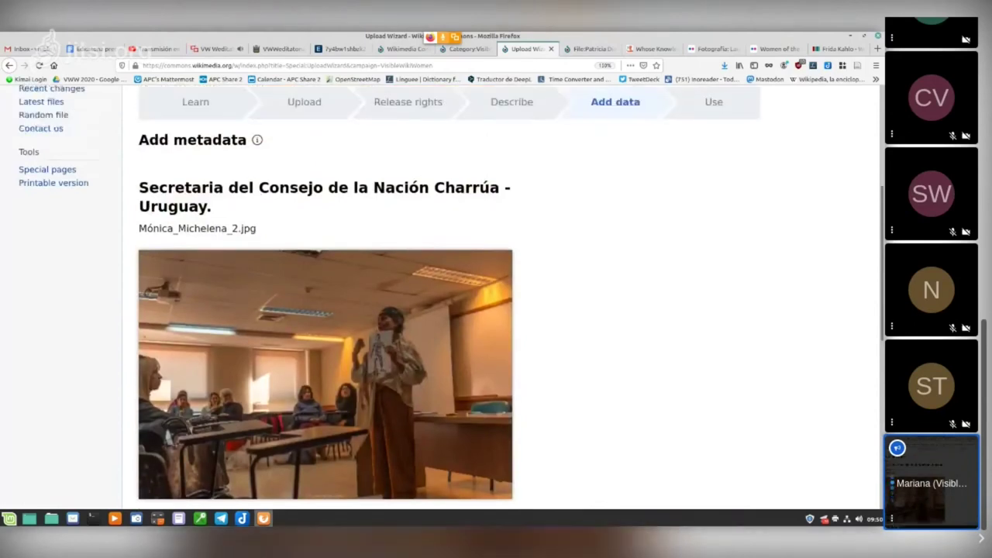
pyautogui.scroll(-2, 496, 295)
pyautogui.scroll(-4, 496, 295)
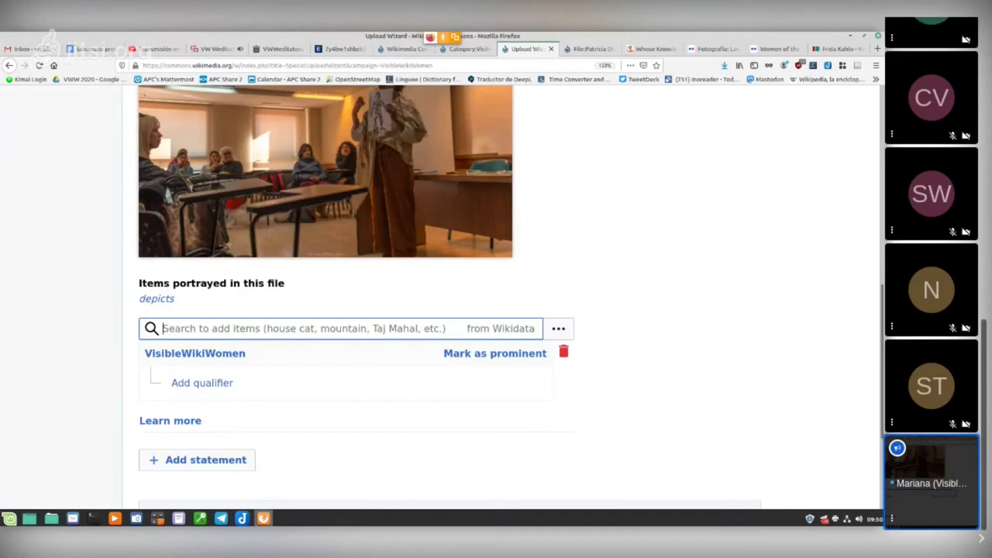
pyautogui.scroll(5, 434, 295)
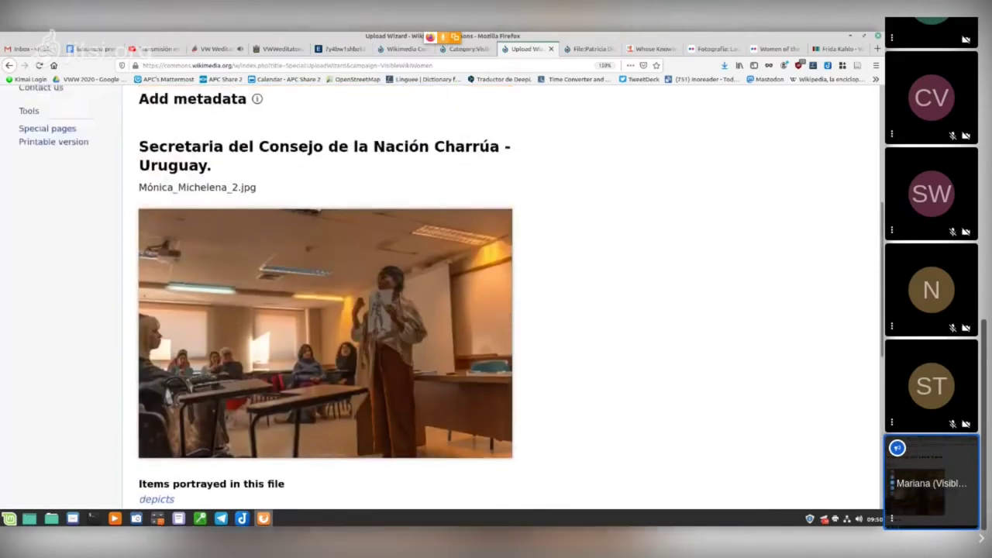
pyautogui.scroll(3, 434, 294)
pyautogui.scroll(4, 496, 311)
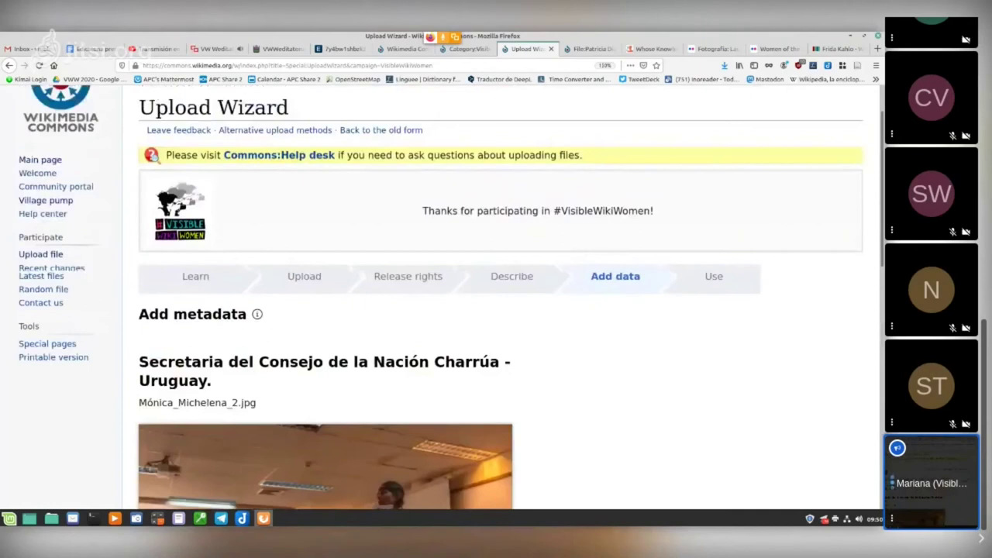
pyautogui.scroll(-10, 434, 295)
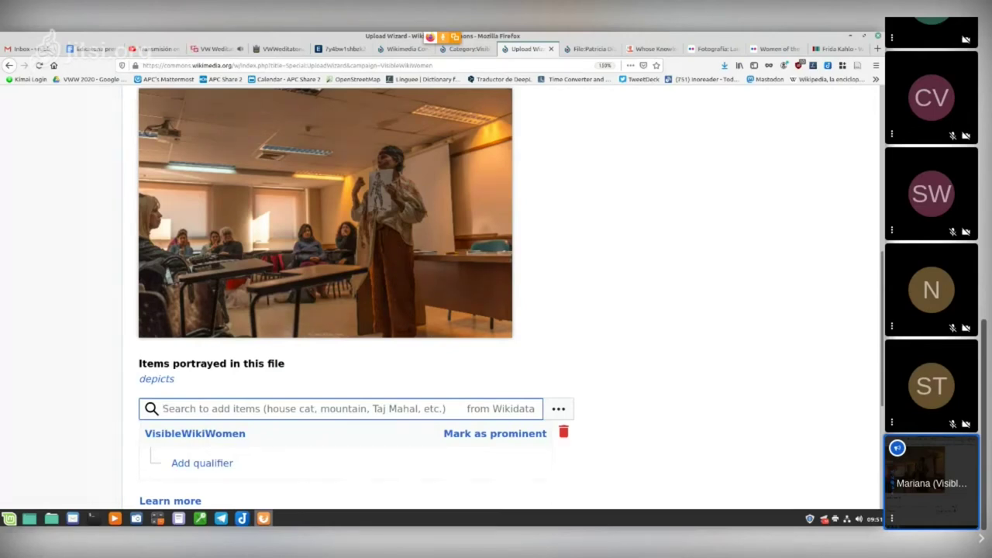
pyautogui.scroll(-3, 496, 310)
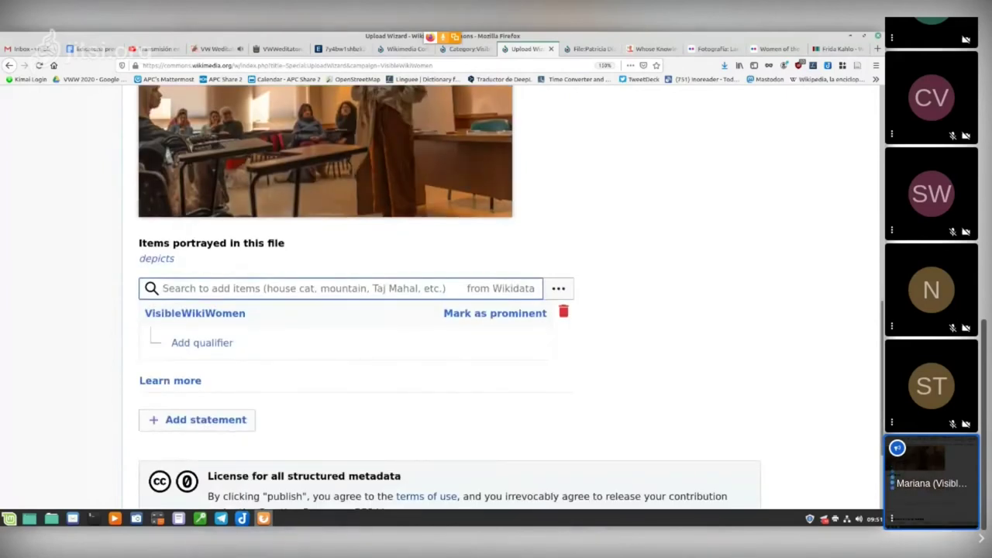
pyautogui.scroll(2, 496, 310)
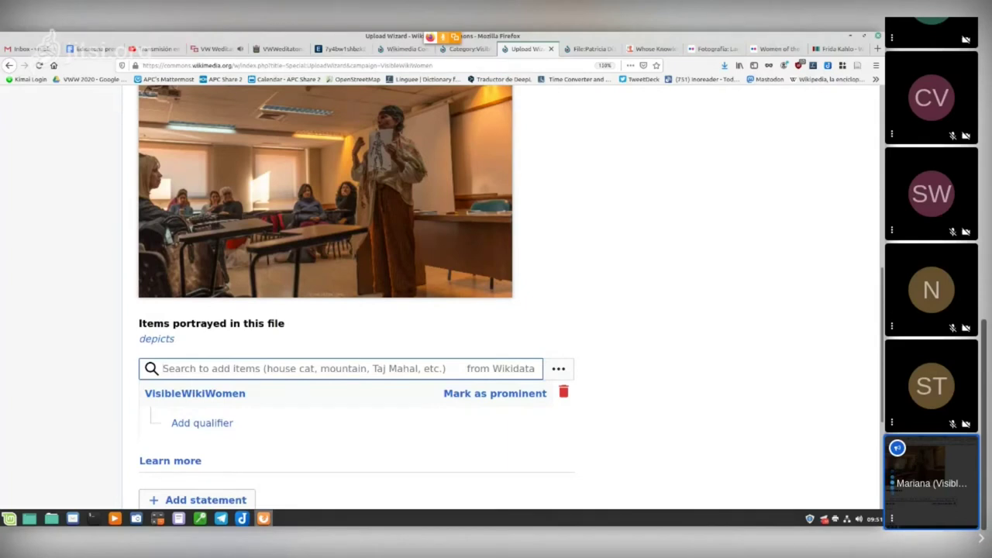
pyautogui.scroll(4, 325, 310)
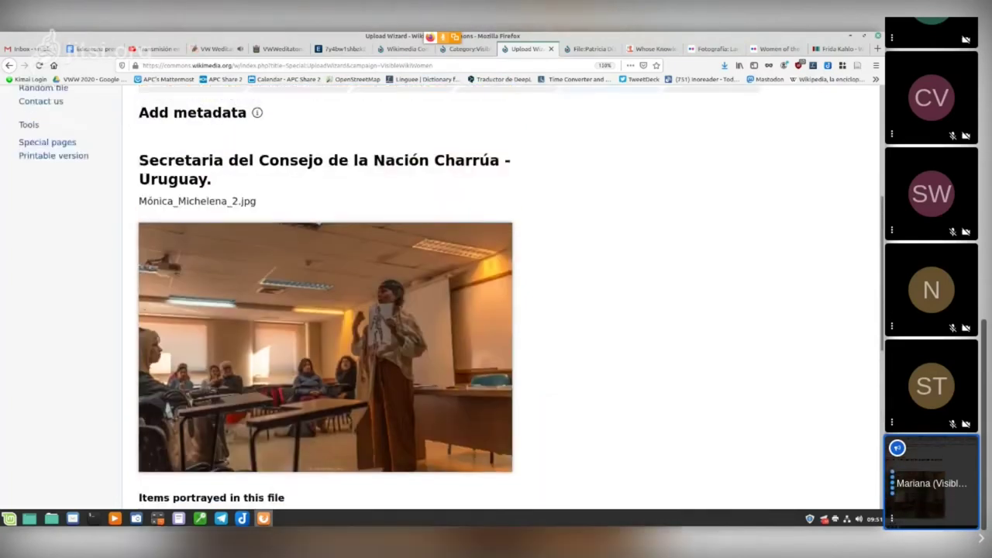
pyautogui.scroll(-4, 325, 310)
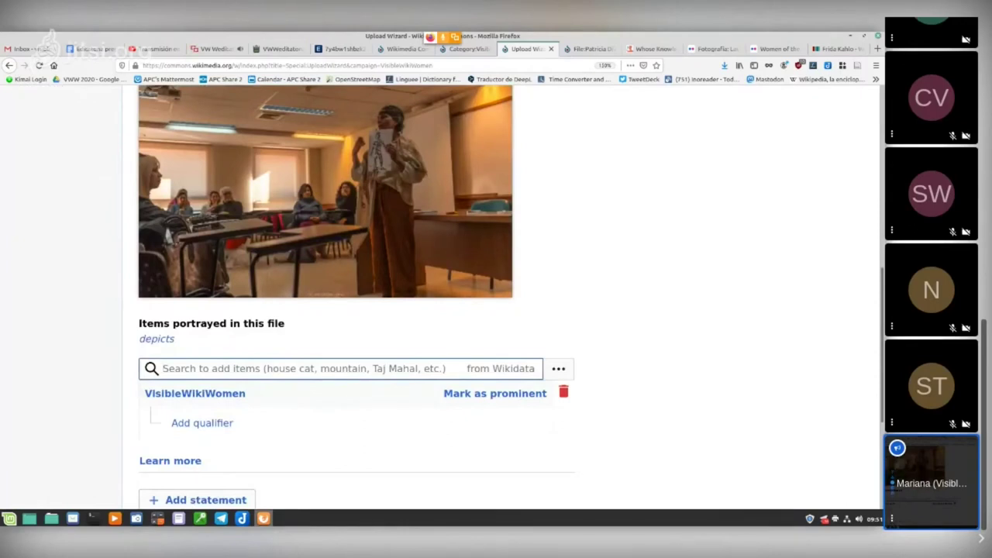
pyautogui.scroll(3, 326, 295)
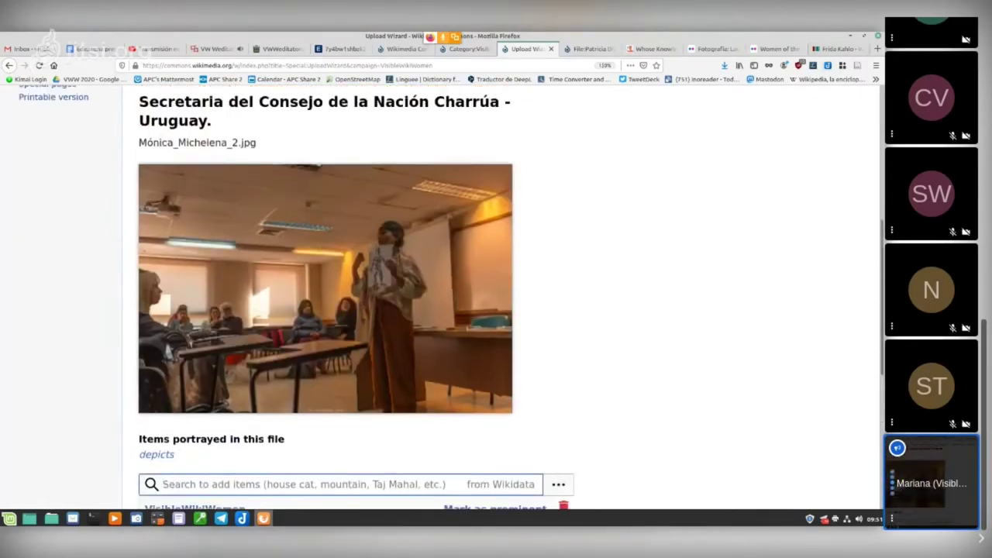
pyautogui.scroll(-2, 326, 294)
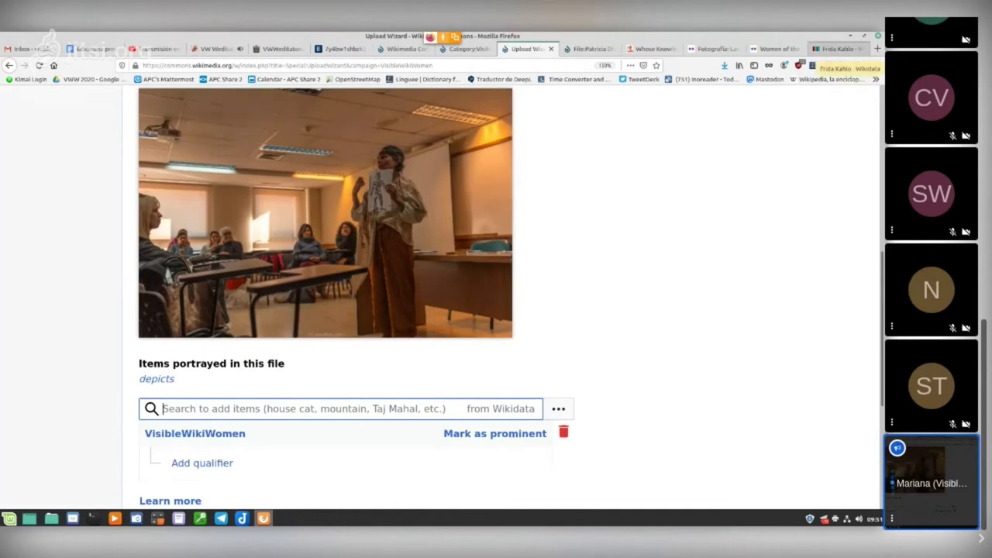
# Step: On the Wikidata tab, run a full-text 'que contenga...' search for the pictured woman's name
pyautogui.click(838, 49)
pyautogui.scroll(5, 302, 311)
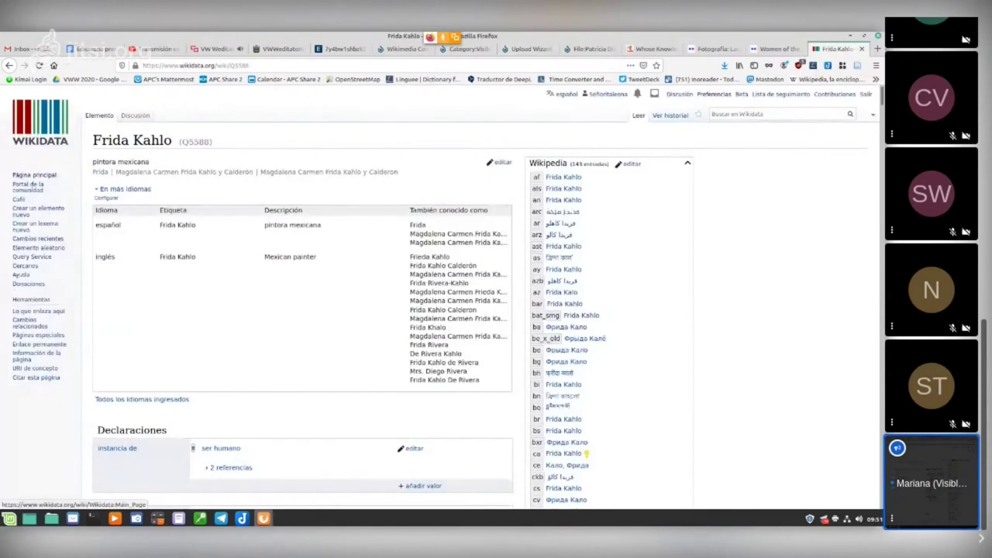
pyautogui.click(736, 114)
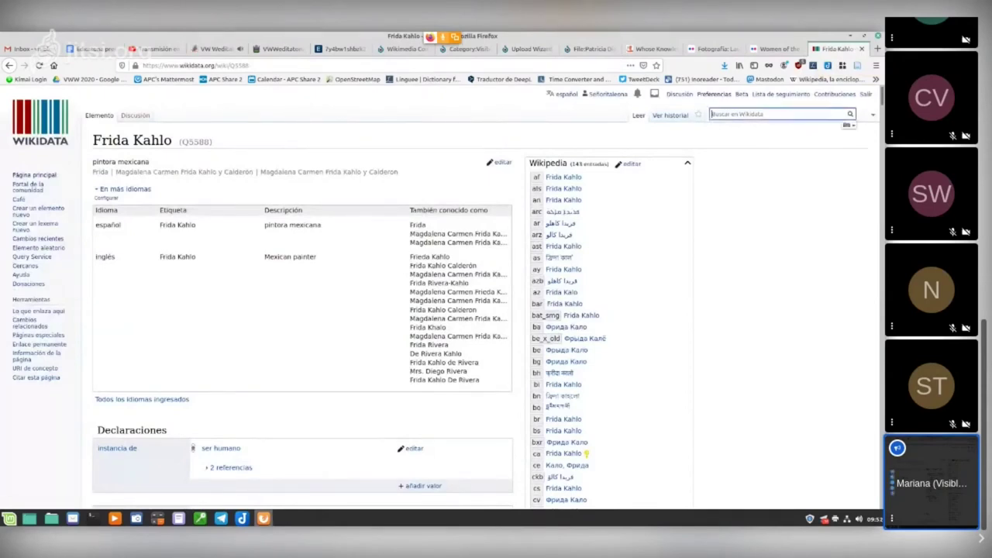
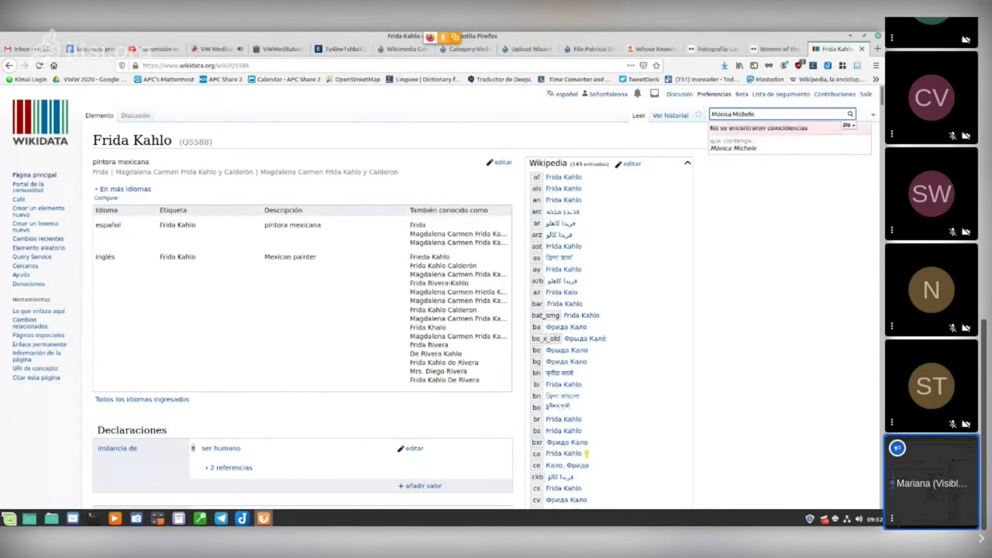
pyautogui.press('Down')
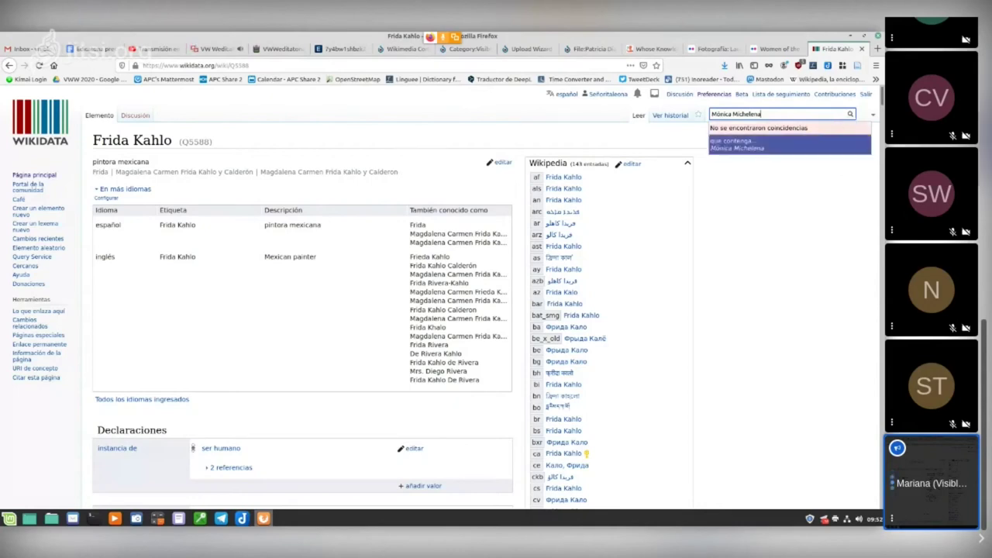
pyautogui.press('Return')
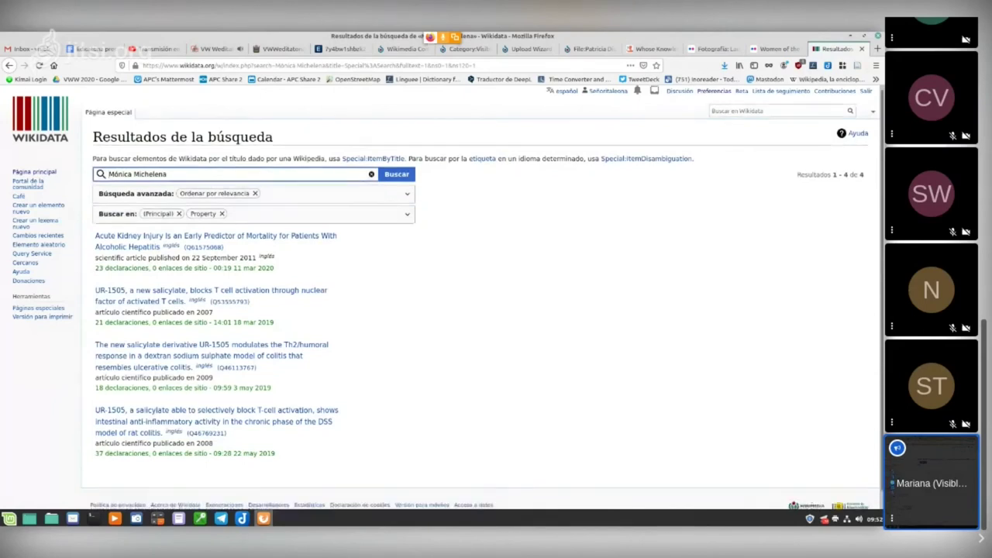
pyautogui.scroll(-1, 481, 310)
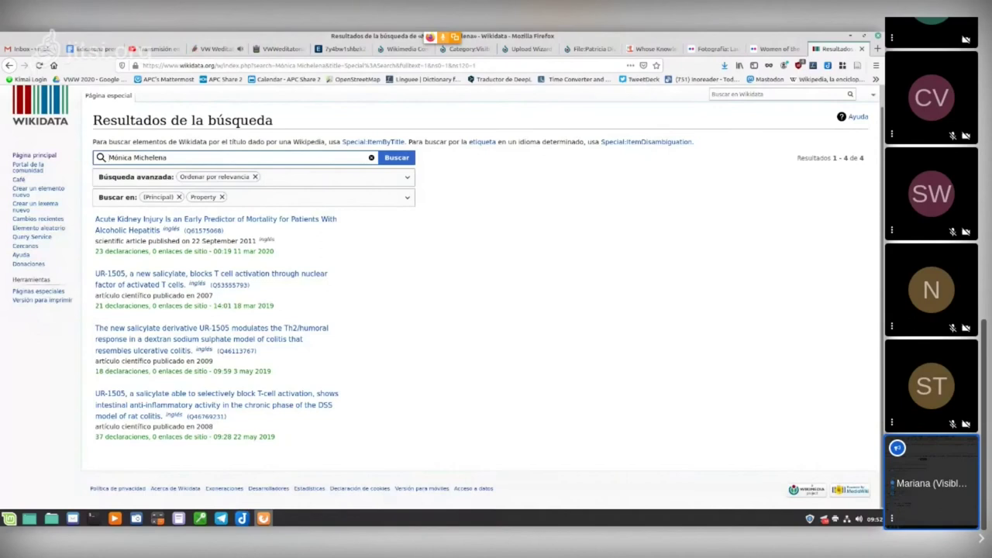
pyautogui.scroll(1, 480, 310)
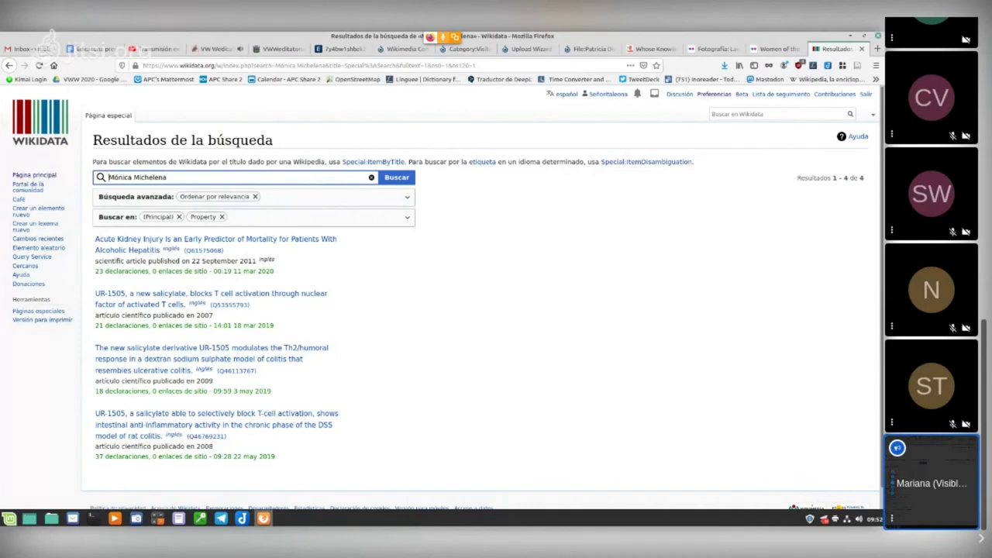
pyautogui.scroll(-1, 481, 310)
pyautogui.scroll(1, 481, 310)
pyautogui.click(167, 177)
pyautogui.press('Return')
pyautogui.press('Return')
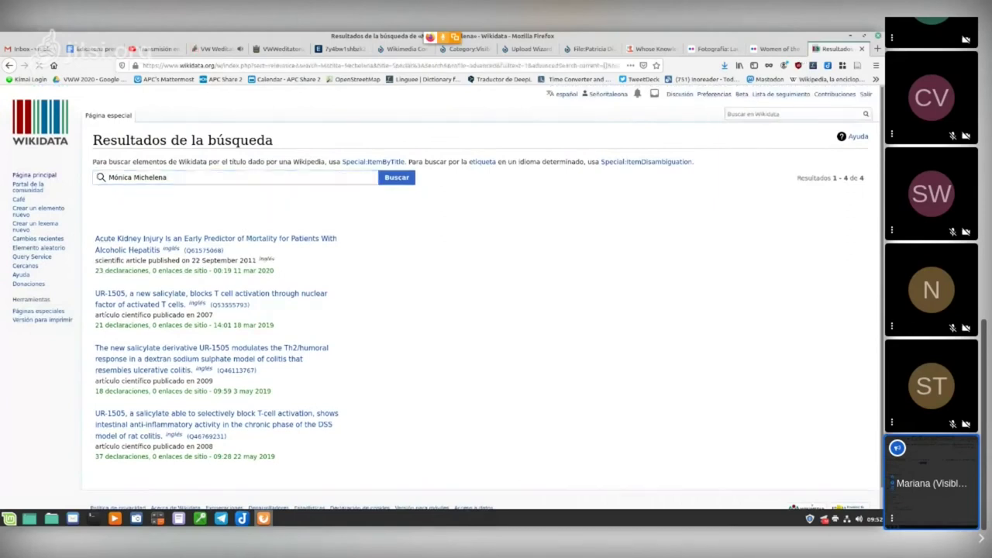
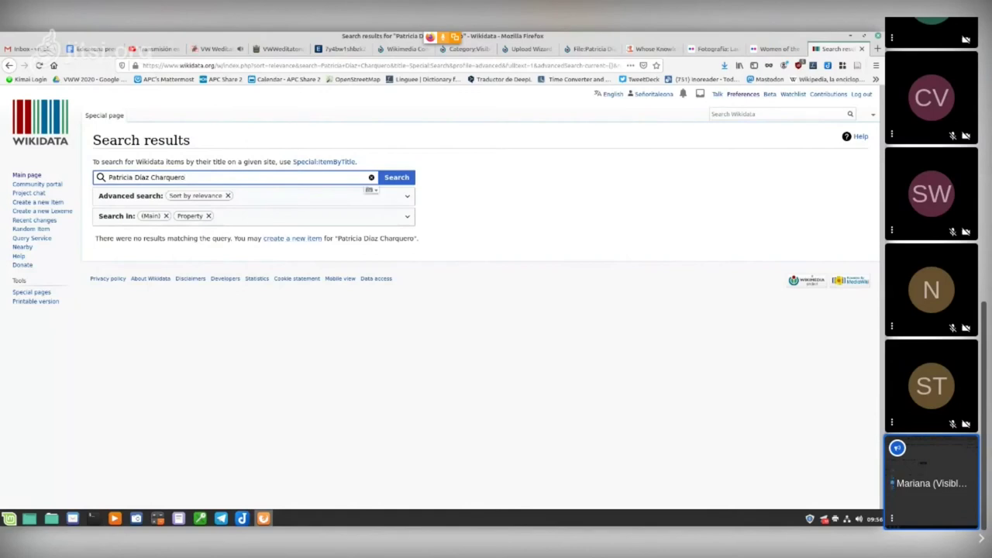
# Step: Zoom in on the search results page that reports no existing item for the person
pyautogui.hotkey('ctrl', '+')
pyautogui.hotkey('ctrl', '+')
pyautogui.hotkey('ctrl', '+')
pyautogui.hotkey('ctrl', '+')
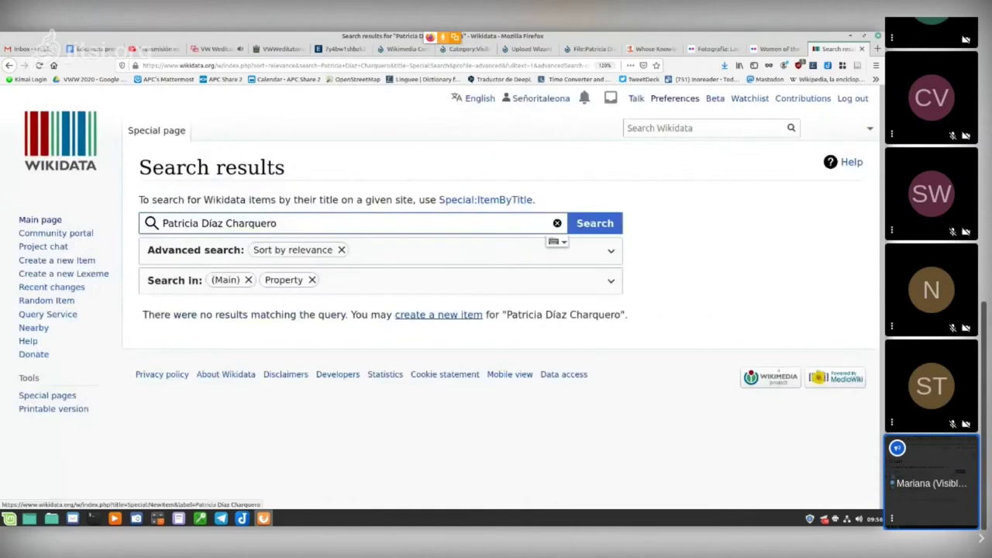
# Step: Create a new item with the person's prefilled name as its label, in language en
pyautogui.click(438, 315)
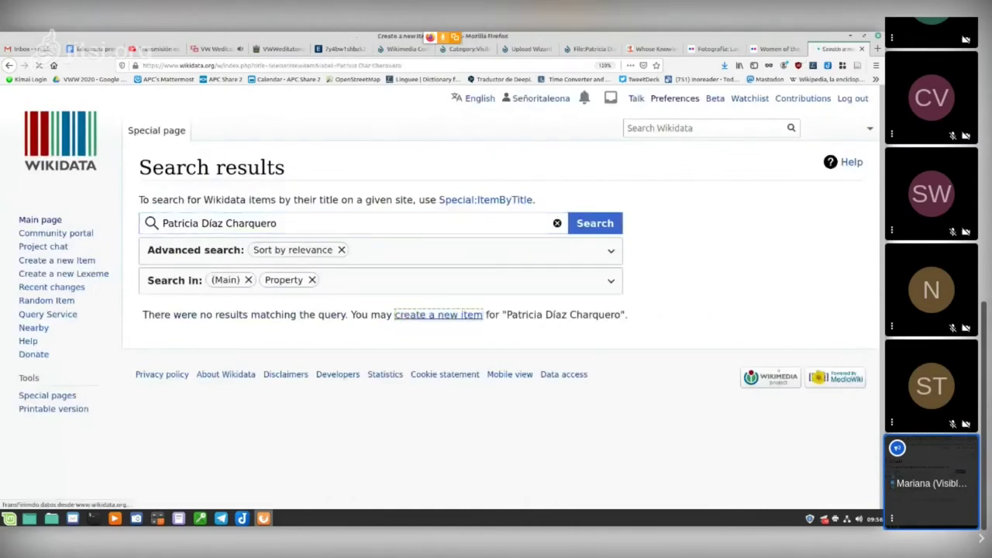
pyautogui.scroll(-2, 496, 310)
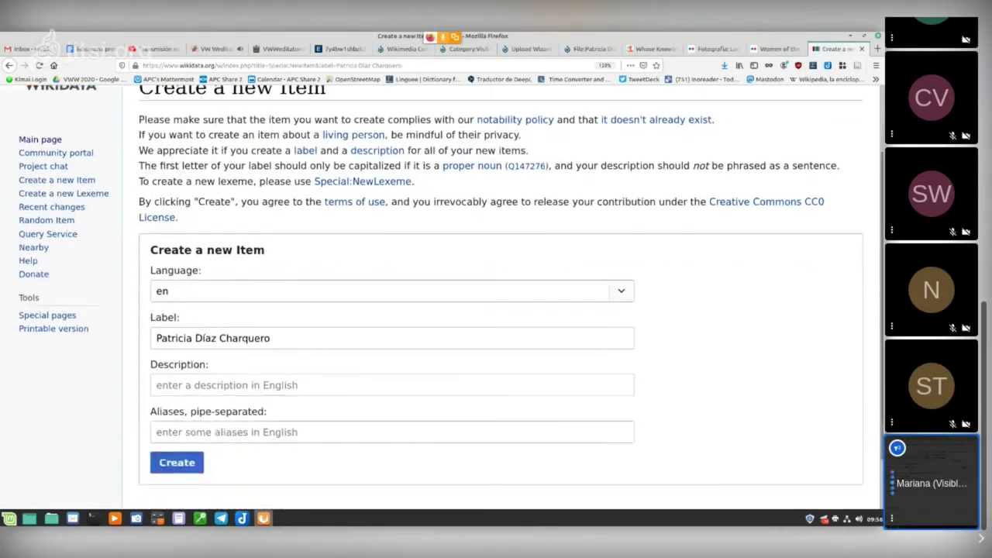
pyautogui.click(159, 291)
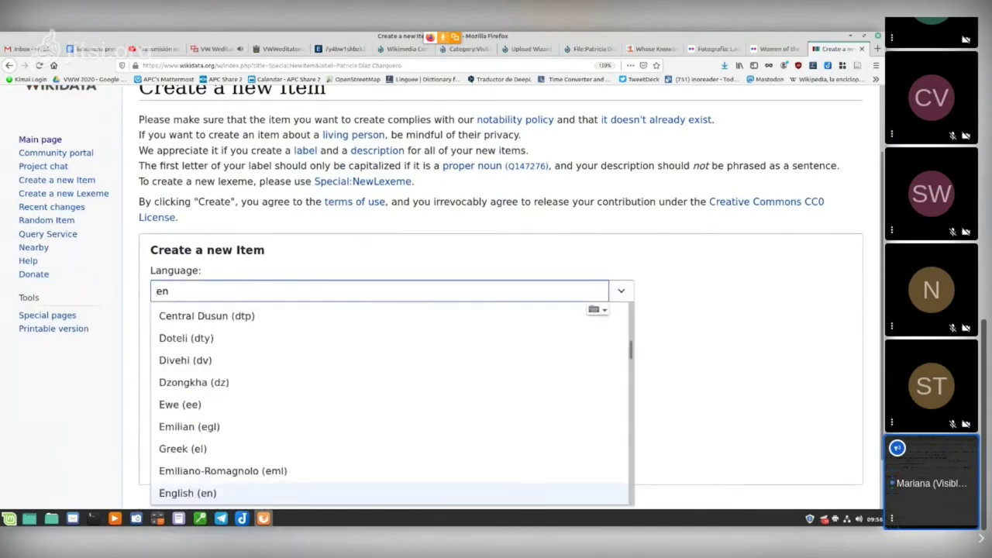
pyautogui.press('BackSpace')
pyautogui.write('s')
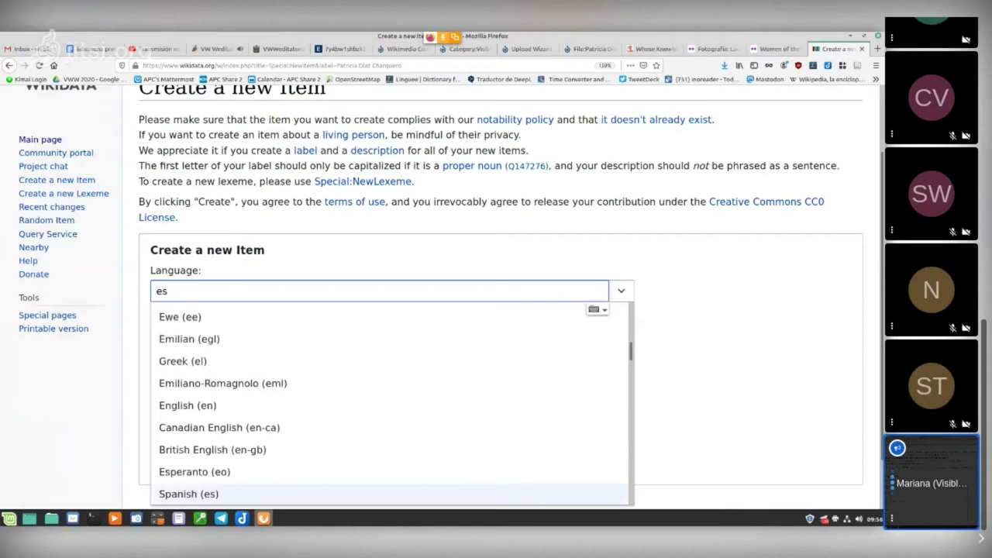
pyautogui.press('BackSpace')
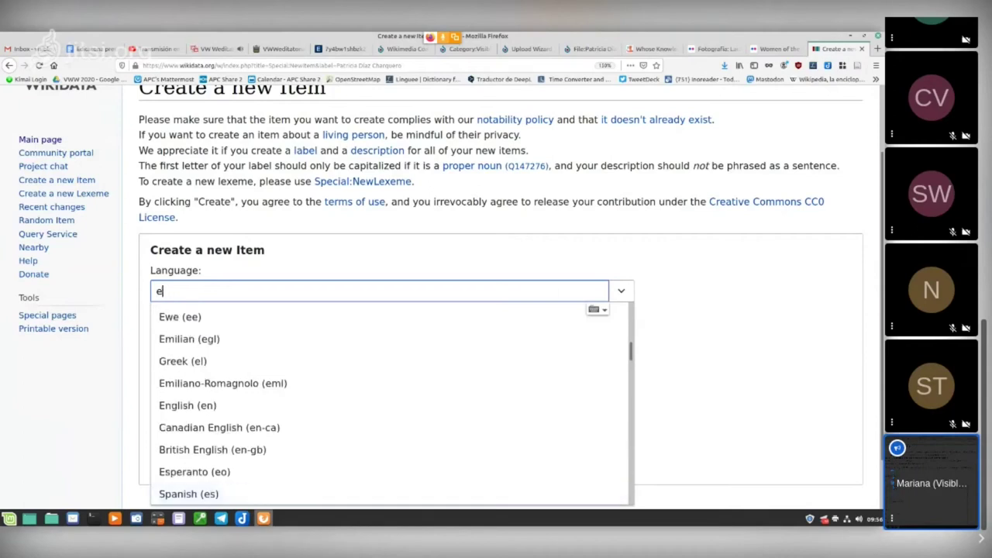
pyautogui.press('BackSpace')
pyautogui.write('spanish')
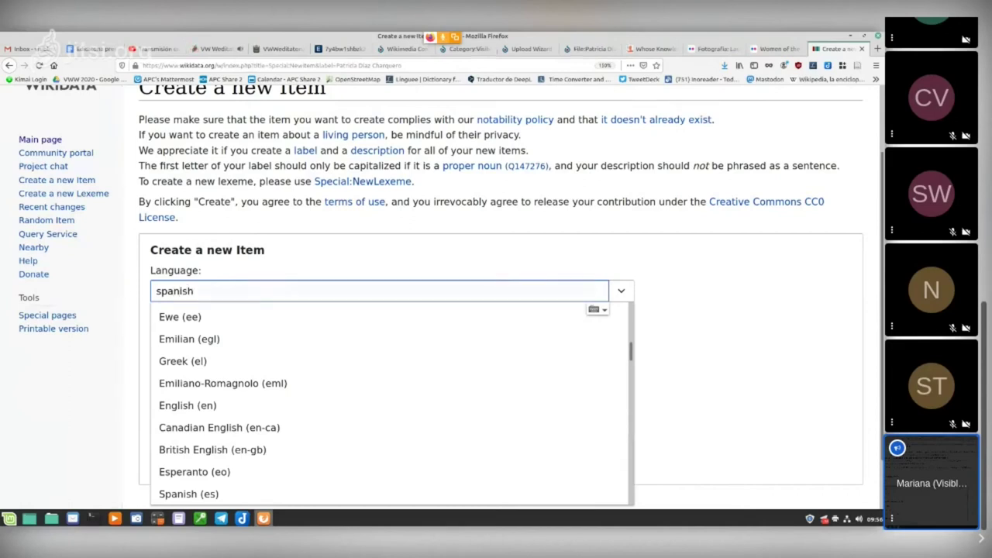
pyautogui.press('BackSpace')
pyautogui.press('BackSpace')
pyautogui.press('BackSpace')
pyautogui.press('BackSpace')
pyautogui.press('BackSpace')
pyautogui.press('BackSpace')
pyautogui.press('BackSpace')
pyautogui.write('en')
pyautogui.press('Return')
pyautogui.scroll(-2, 496, 310)
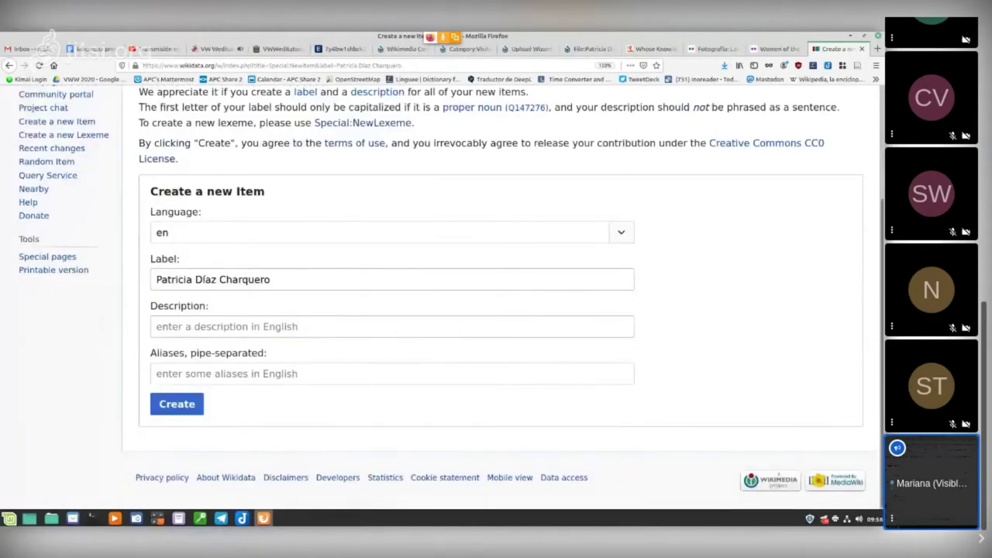
pyautogui.click(177, 404)
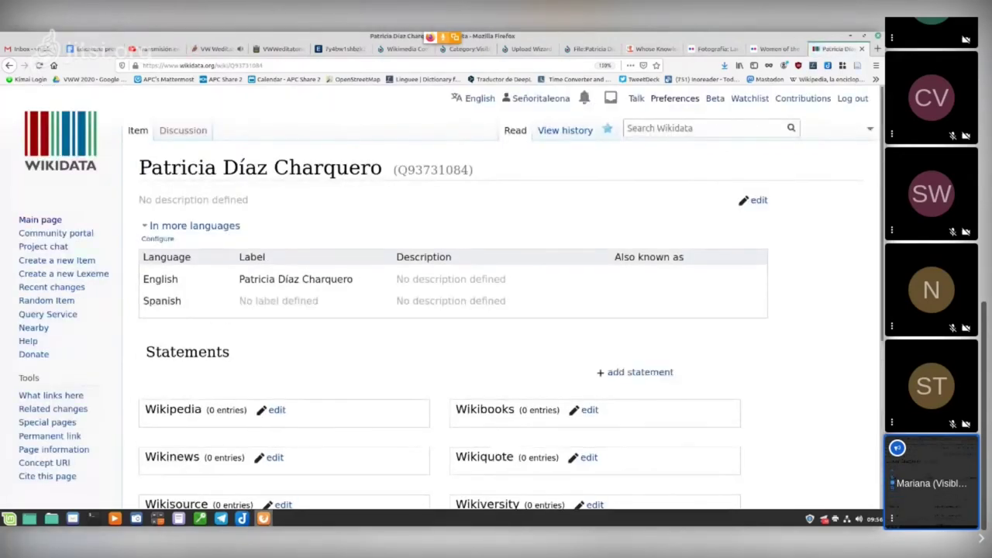
# Step: Add the statement instance of: human to the new item
pyautogui.scroll(-2, 448, 297)
pyautogui.scroll(-1, 447, 297)
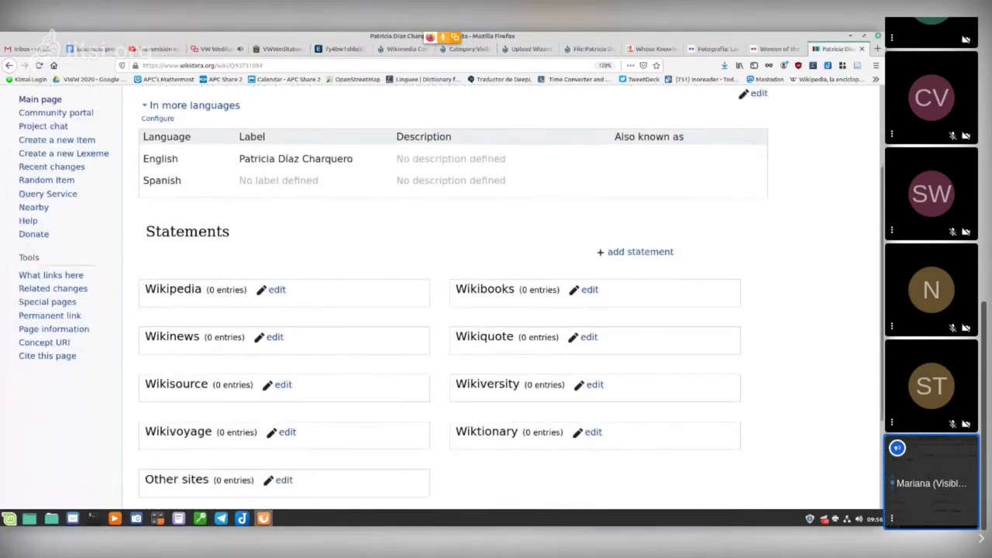
pyautogui.scroll(3, 447, 296)
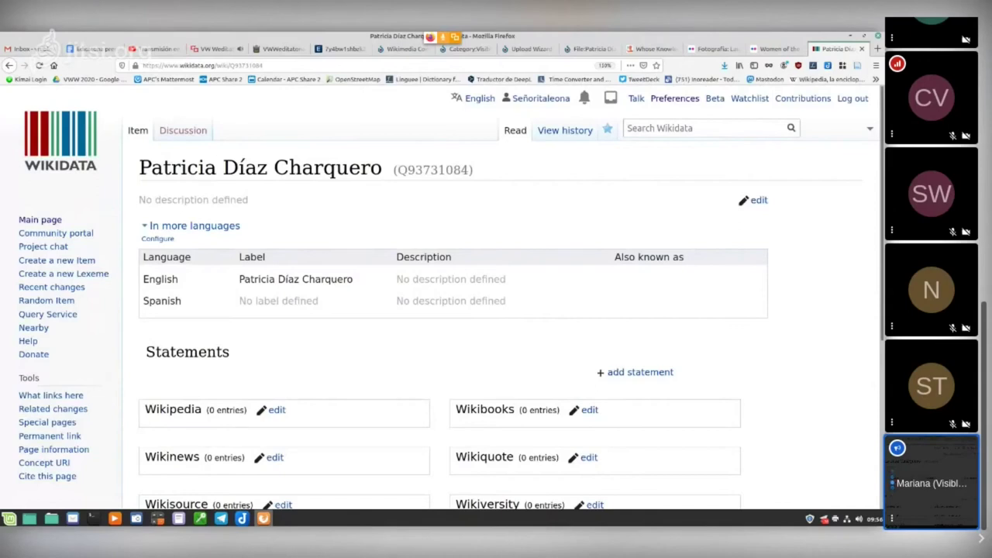
pyautogui.scroll(-2, 655, 295)
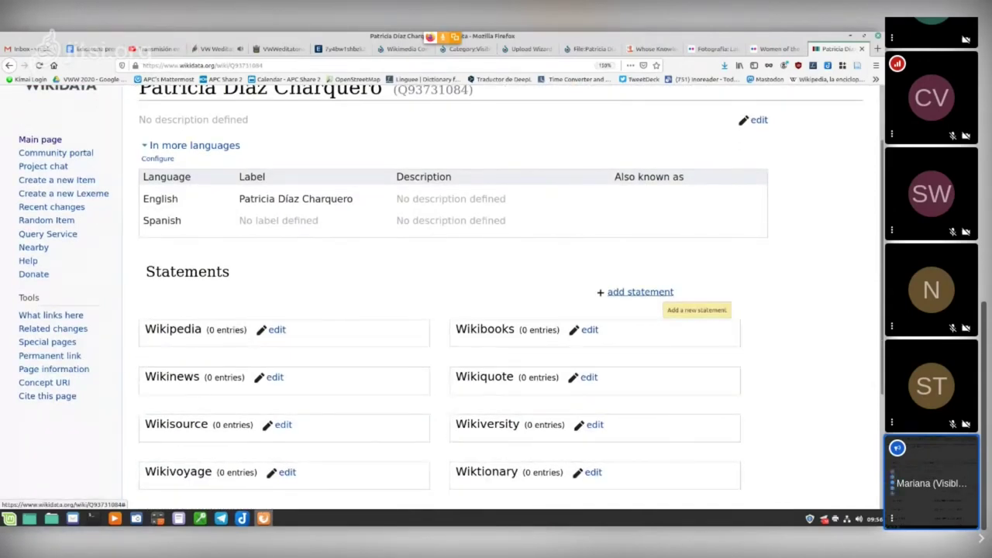
pyautogui.click(641, 292)
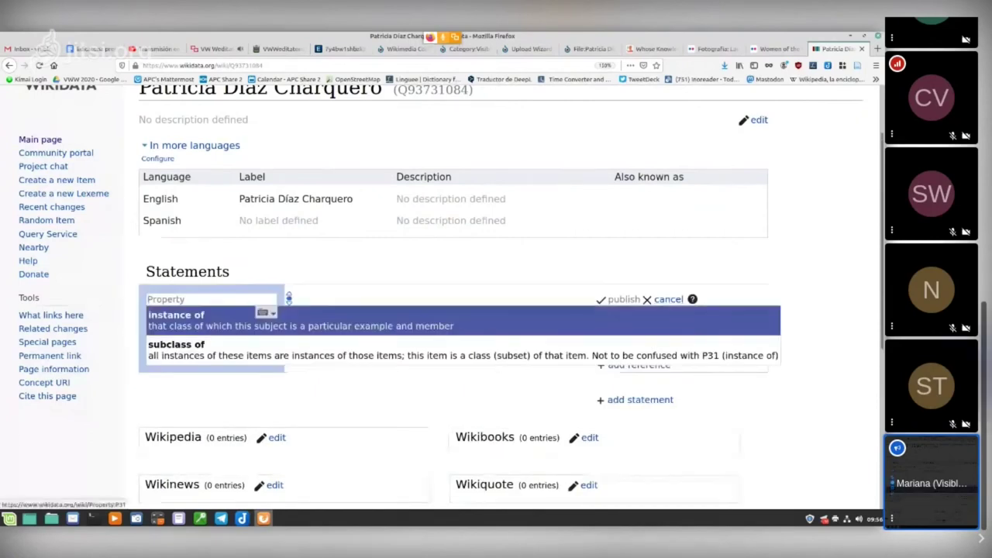
pyautogui.press('Return')
pyautogui.write('h')
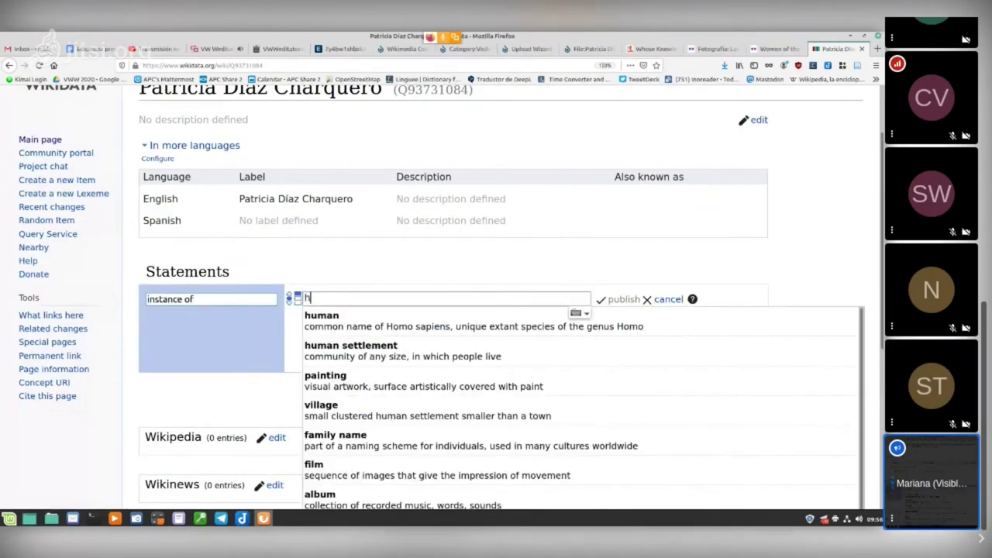
pyautogui.press('Down')
pyautogui.press('Return')
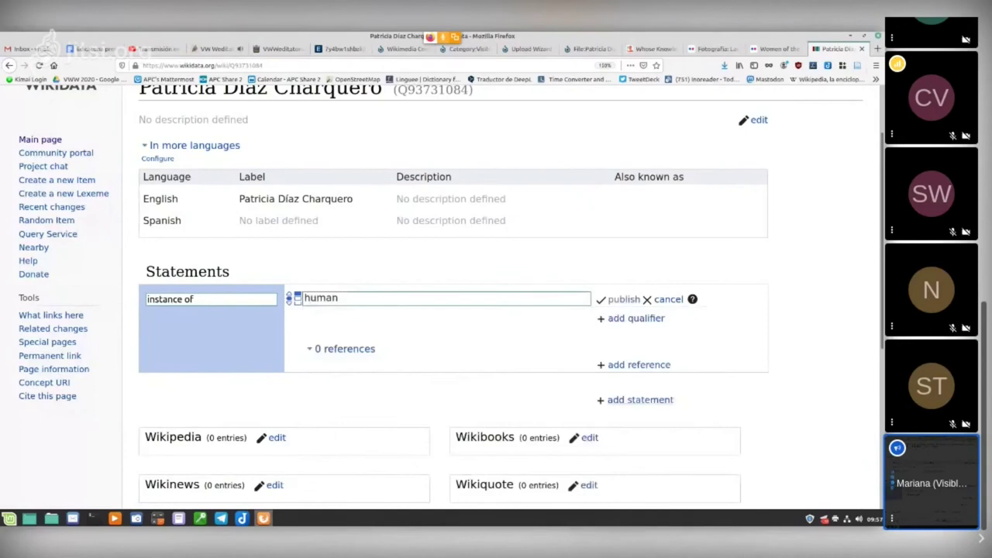
# Step: Discard a stray subclass of statement and publish the instance of human statement
pyautogui.click(640, 399)
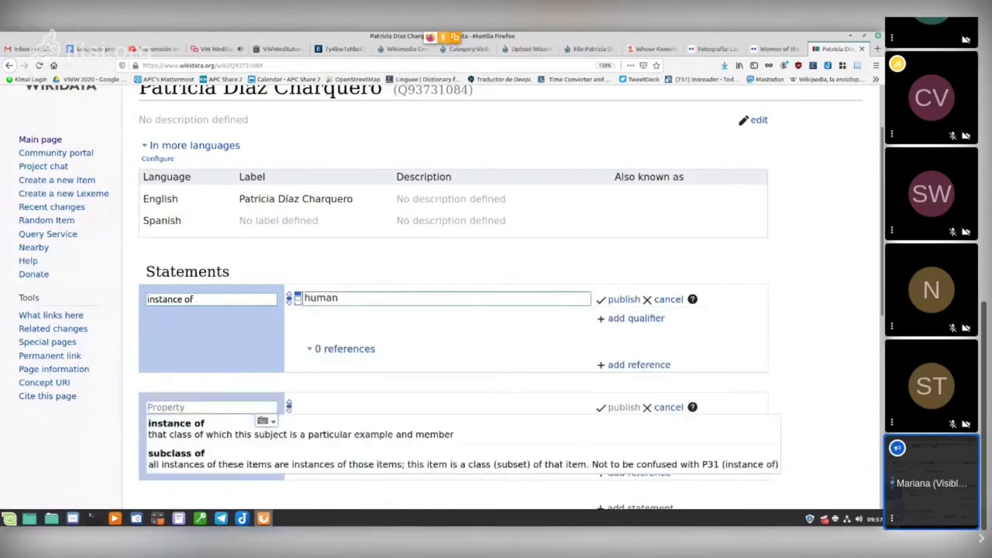
pyautogui.scroll(-1, 465, 380)
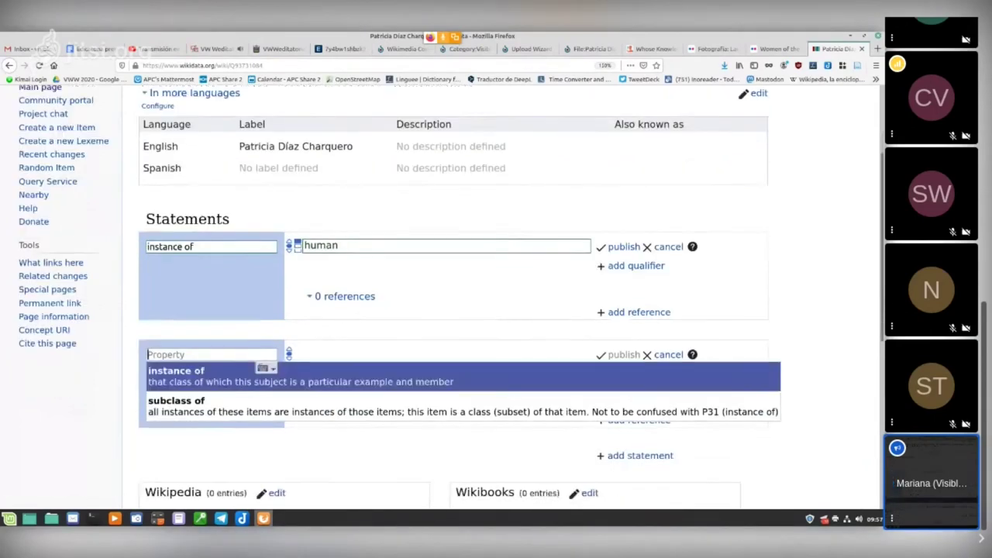
pyautogui.press('Down')
pyautogui.press('Return')
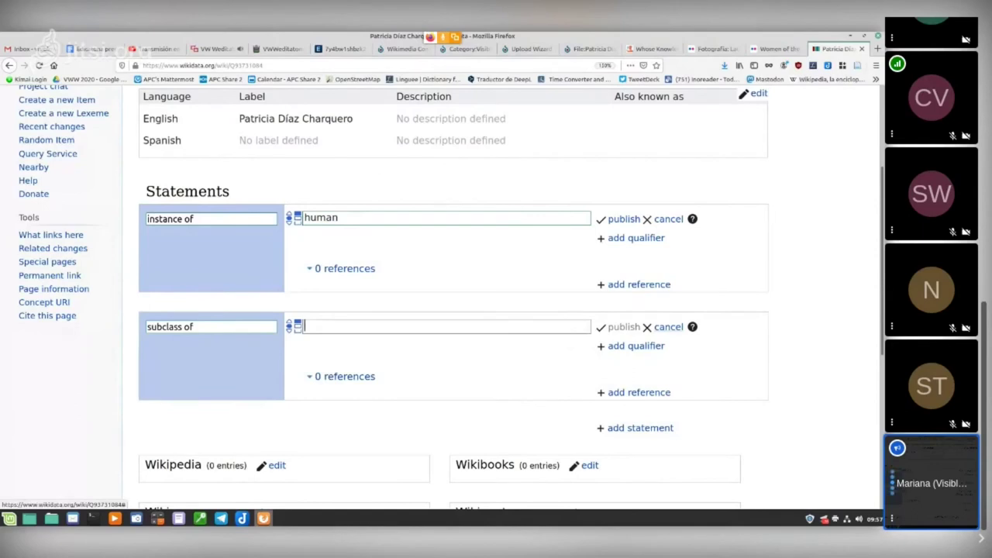
pyautogui.click(668, 326)
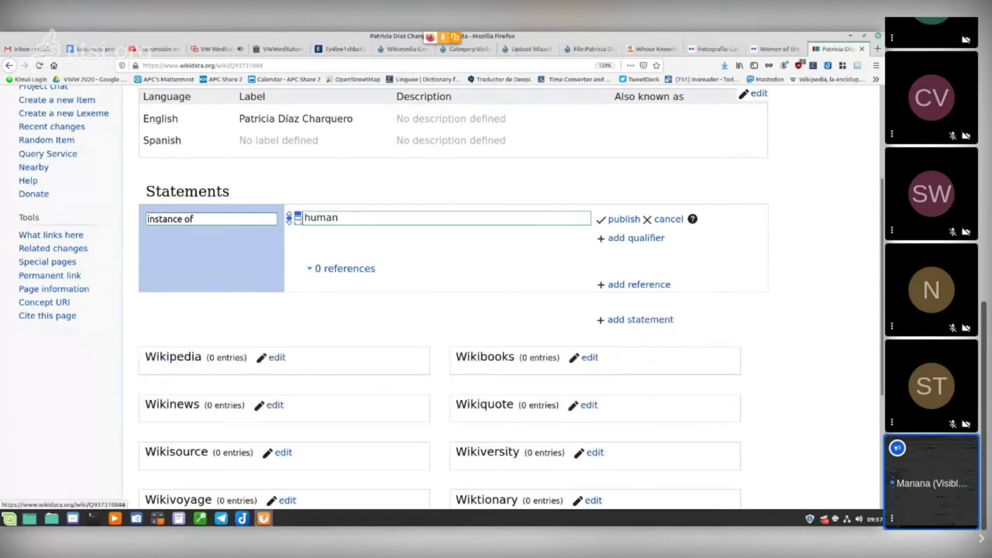
pyautogui.click(624, 219)
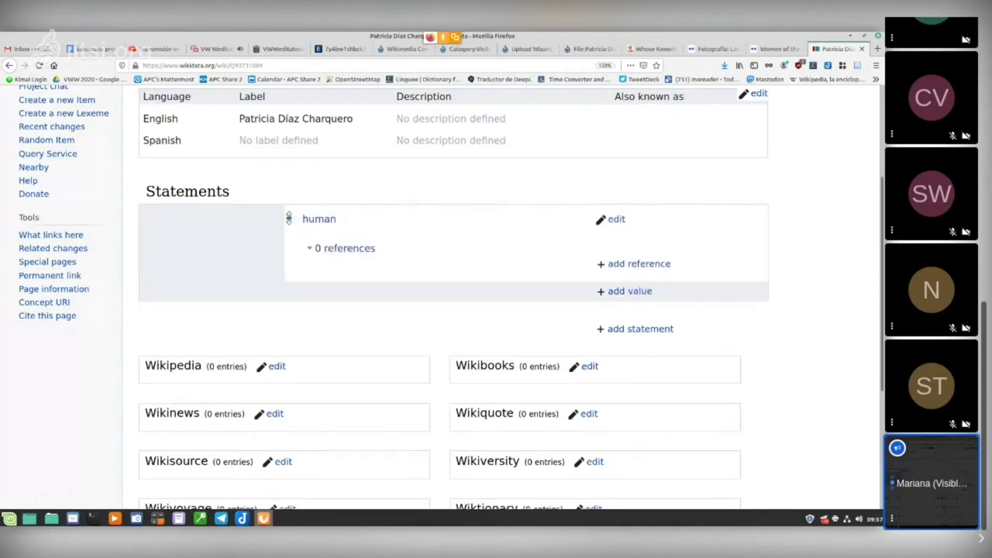
# Step: Add a sex or gender statement with value woman and try to publish it
pyautogui.click(640, 329)
pyautogui.press('Down')
pyautogui.press('Return')
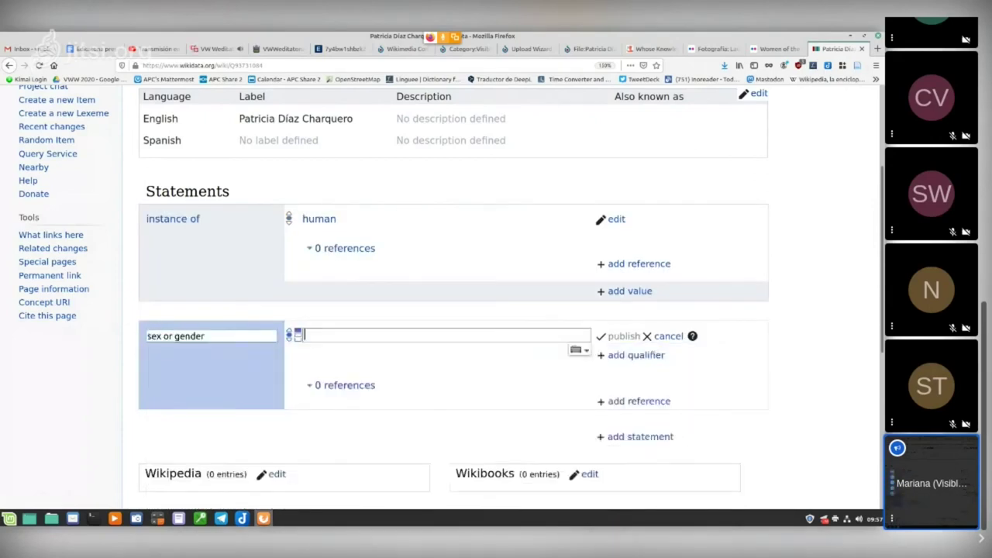
pyautogui.press('Down')
pyautogui.press('Down')
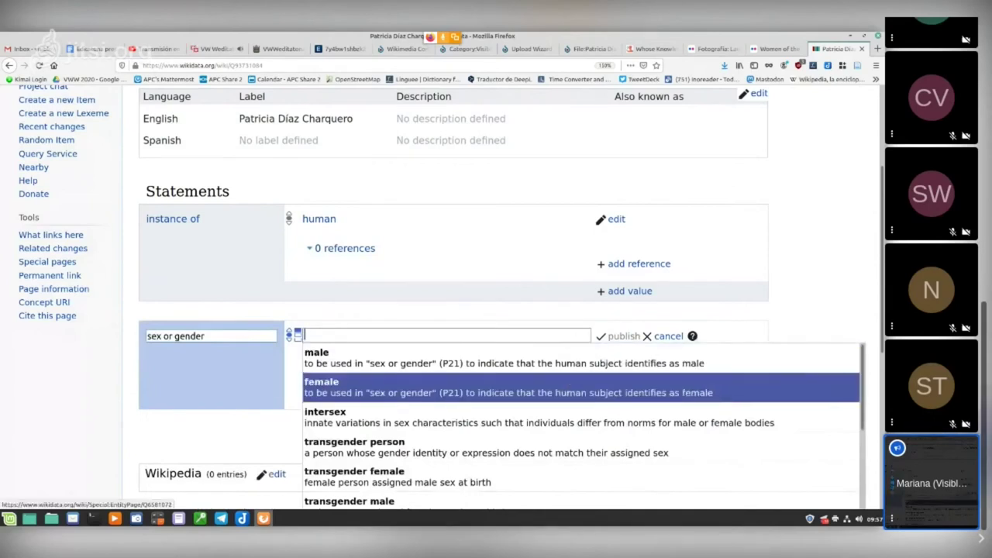
pyautogui.press('Down')
pyautogui.press('Down')
pyautogui.press('Down')
pyautogui.press('Down')
pyautogui.press('Down')
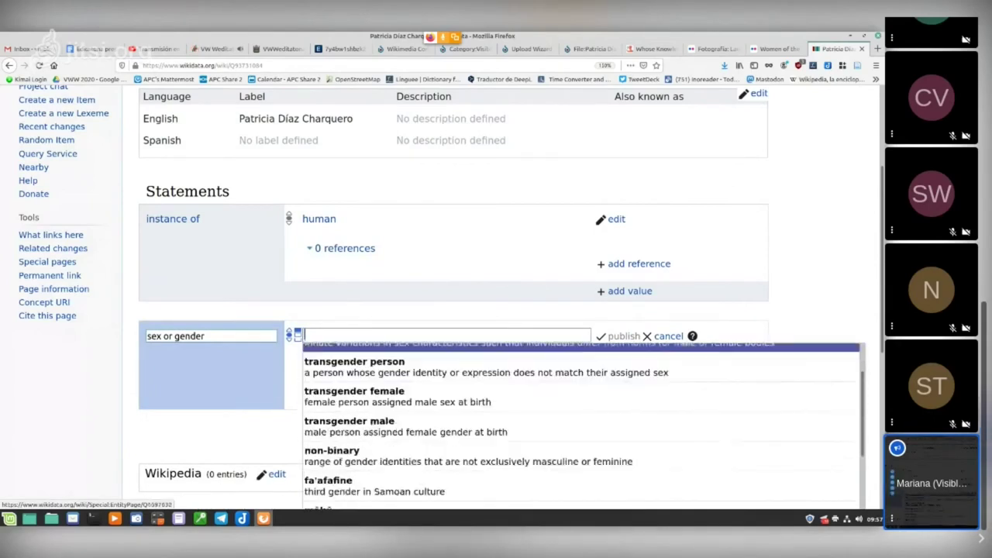
pyautogui.press('Down')
pyautogui.press('Down')
pyautogui.press('Down')
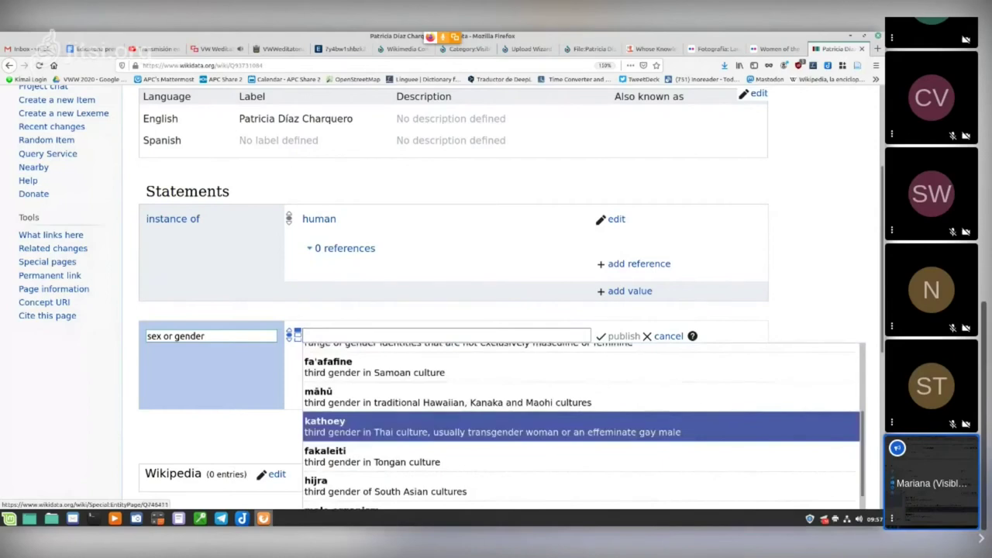
pyautogui.press('Up')
pyautogui.press('Up')
pyautogui.press('Up')
pyautogui.press('Up')
pyautogui.press('Up')
pyautogui.press('Up')
pyautogui.press('Down')
pyautogui.press('Down')
pyautogui.press('Down')
pyautogui.press('Down')
pyautogui.press('Down')
pyautogui.press('Down')
pyautogui.press('Up')
pyautogui.press('Up')
pyautogui.press('Up')
pyautogui.press('Up')
pyautogui.press('Up')
pyautogui.press('Up')
pyautogui.press('Up')
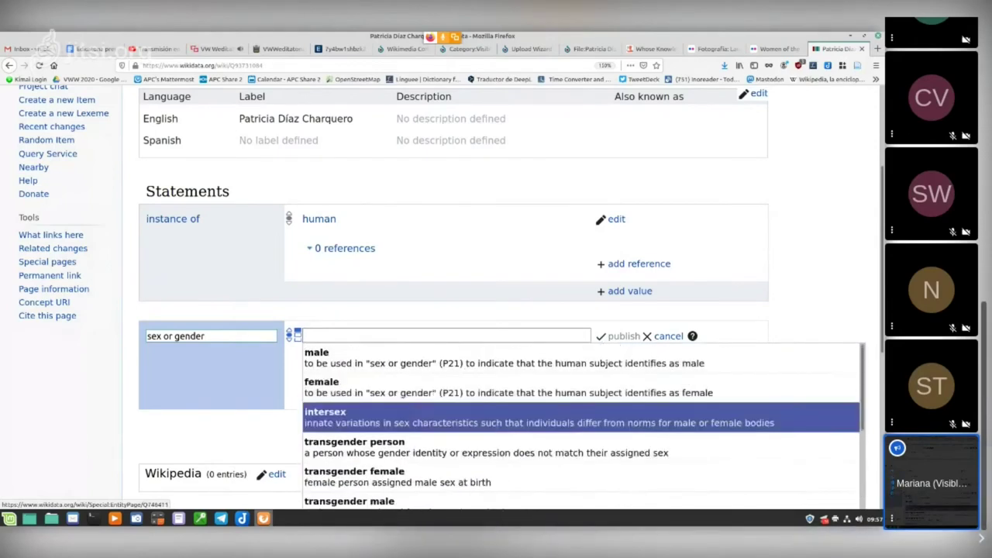
pyautogui.scroll(-1, 496, 310)
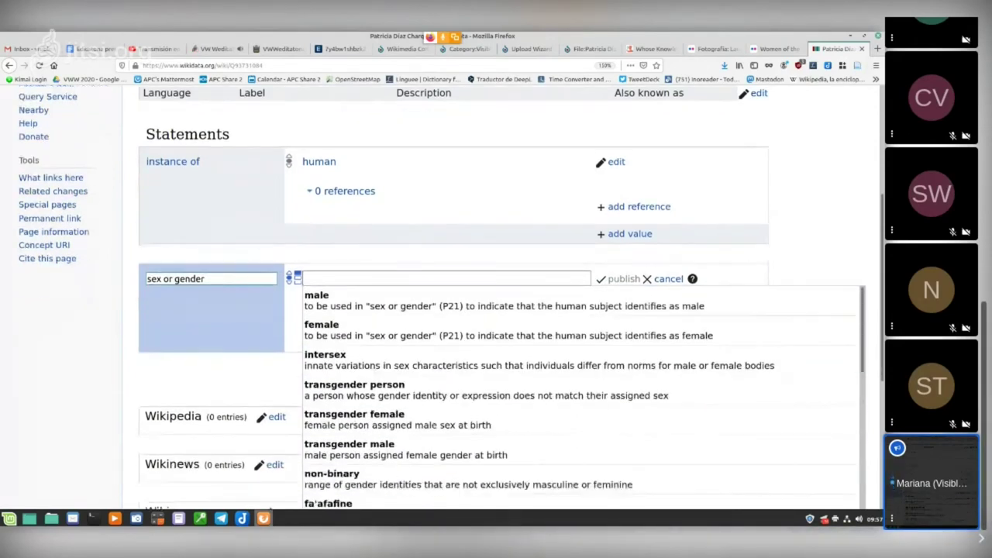
pyautogui.scroll(-1, 496, 267)
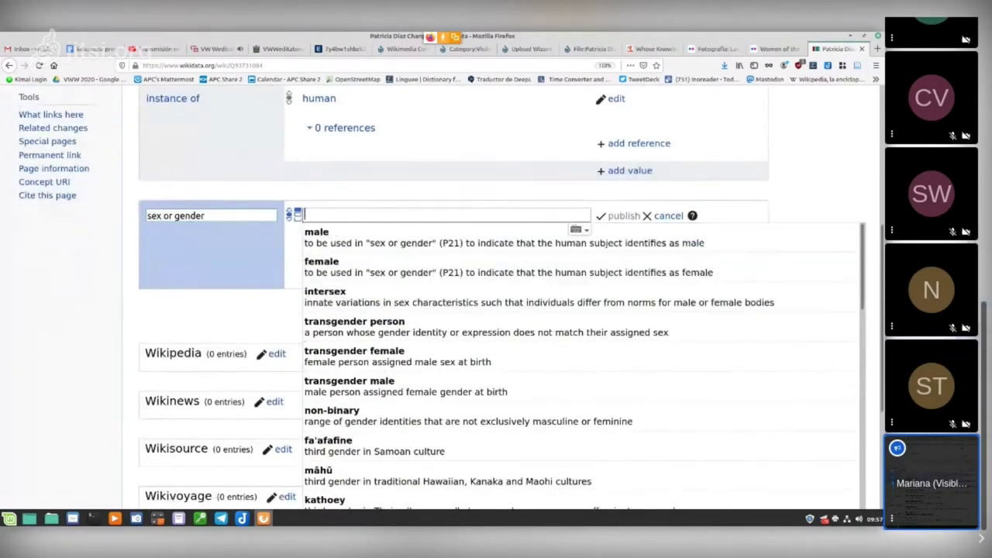
pyautogui.write('wo')
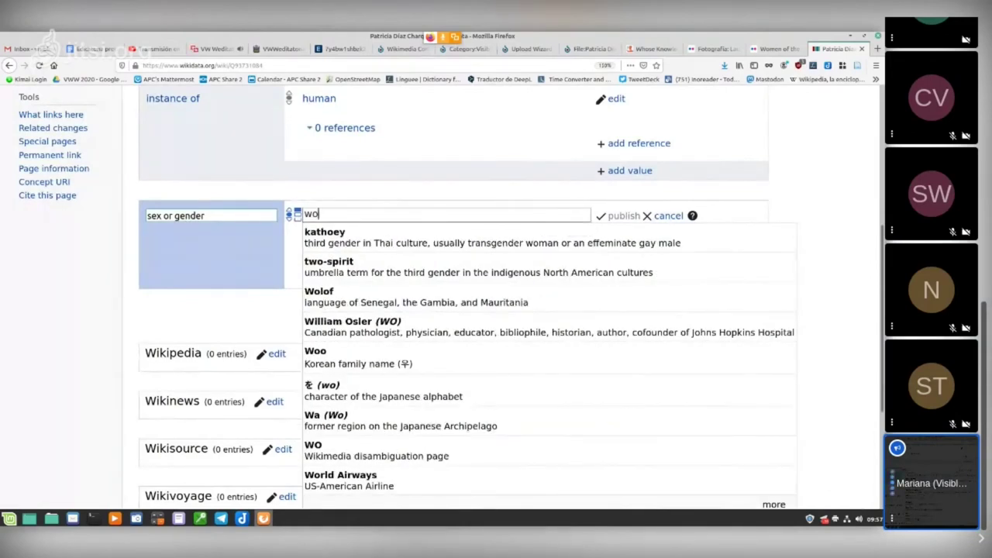
pyautogui.write('m')
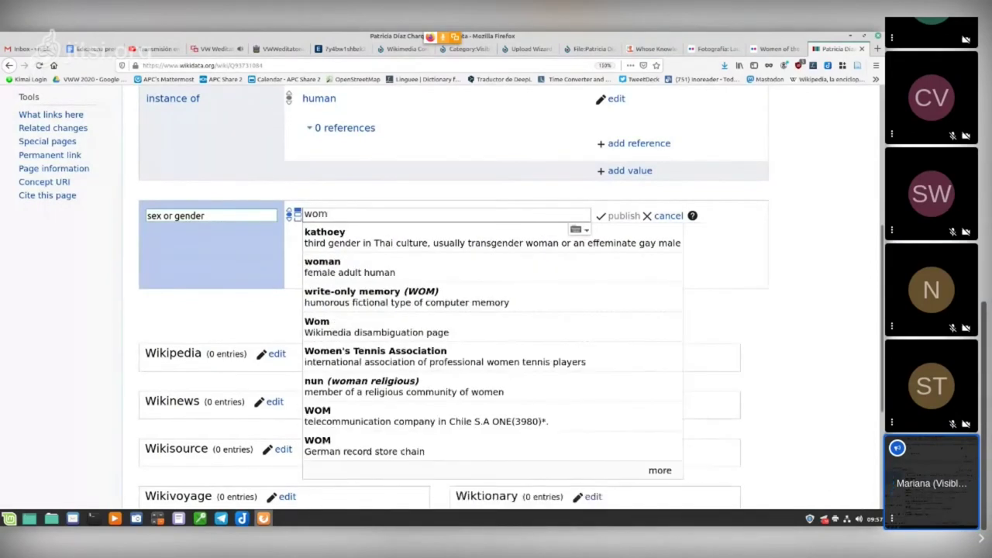
pyautogui.press('Down')
pyautogui.press('Down')
pyautogui.press('Return')
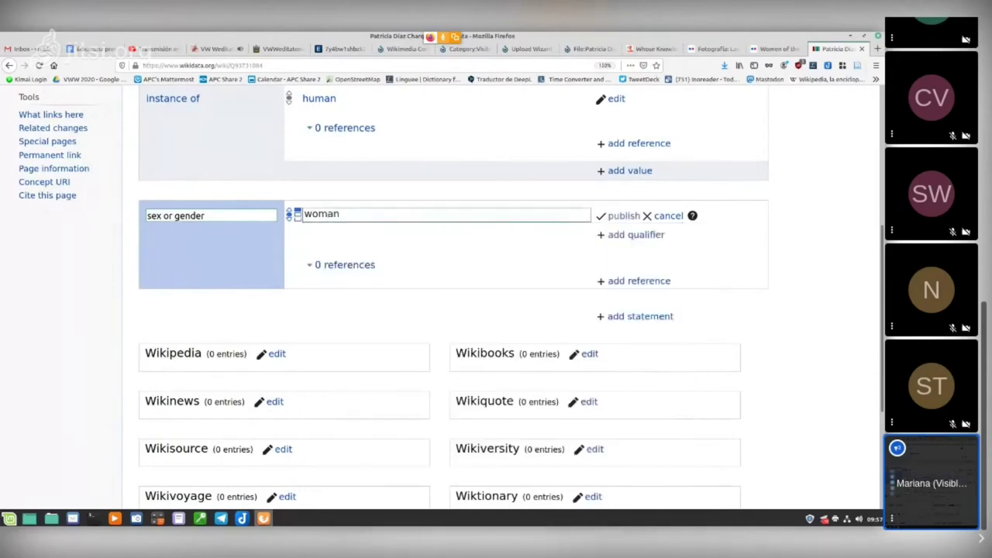
pyautogui.press('Return')
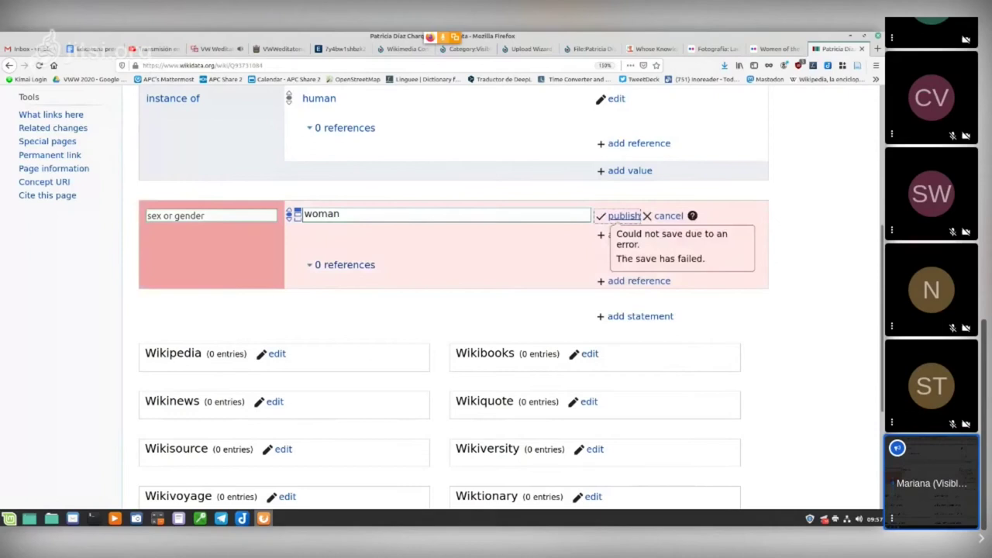
# Step: After the failed save, reselect woman and publish the sex or gender statement again
pyautogui.click(341, 214)
pyautogui.press('Down')
pyautogui.press('Down')
pyautogui.press('Return')
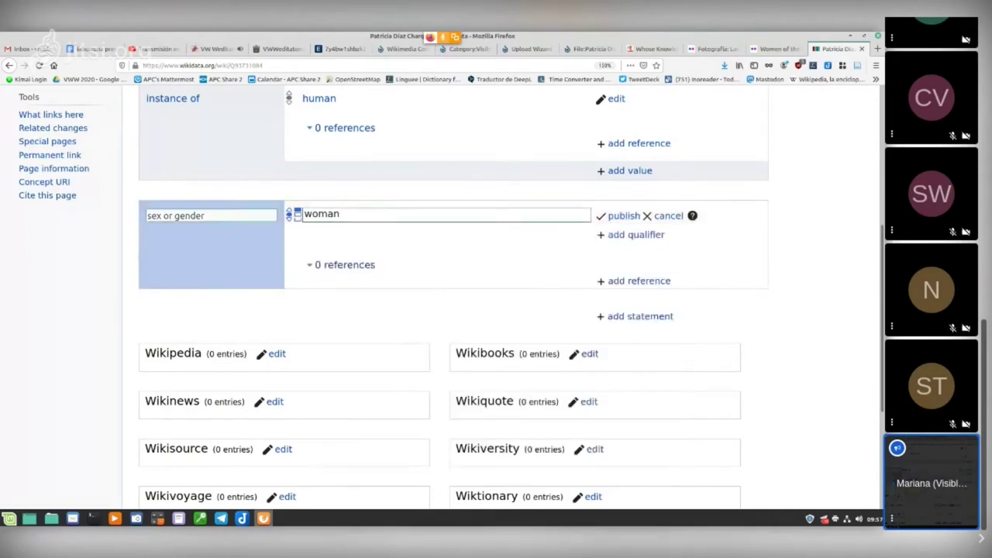
pyautogui.press('Return')
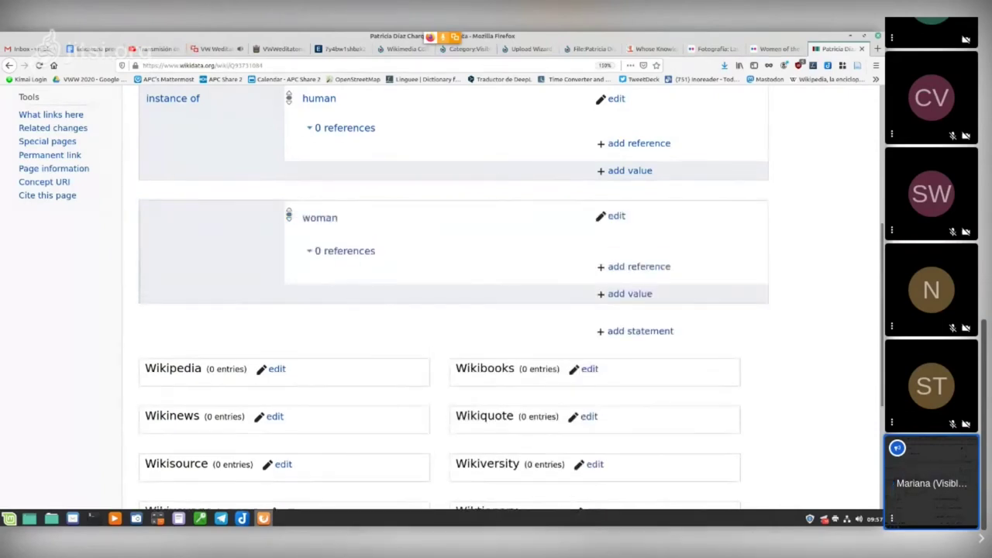
pyautogui.scroll(5, 453, 310)
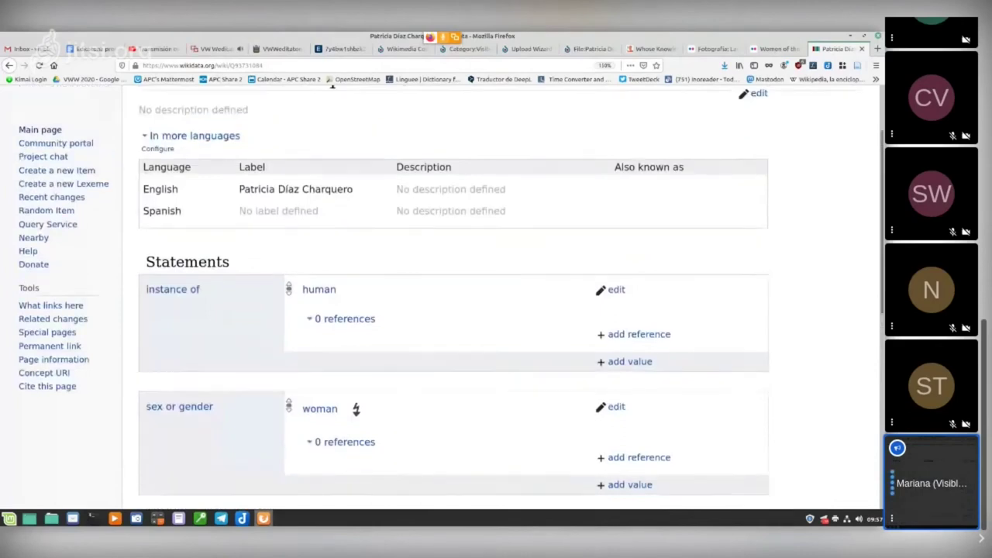
pyautogui.scroll(-10, 454, 310)
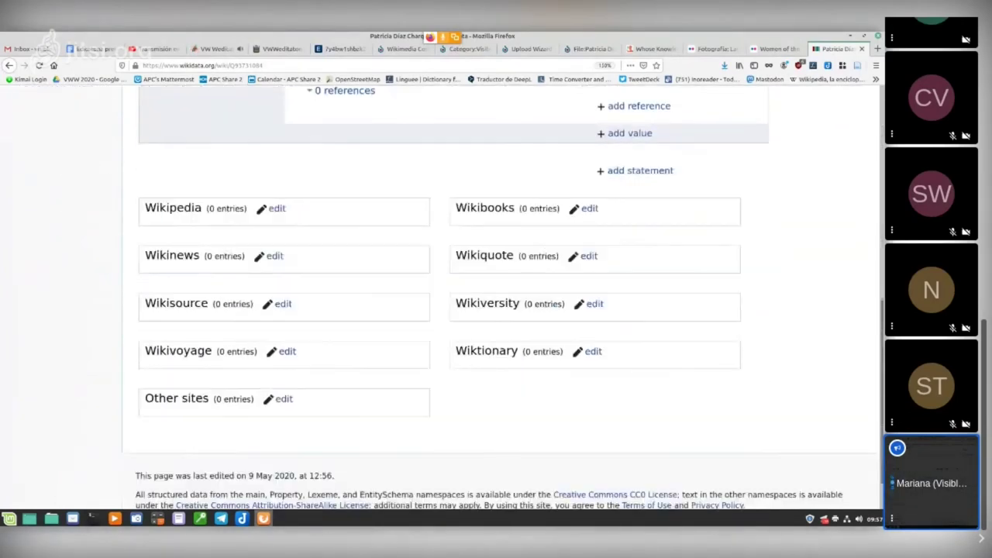
pyautogui.scroll(10, 454, 310)
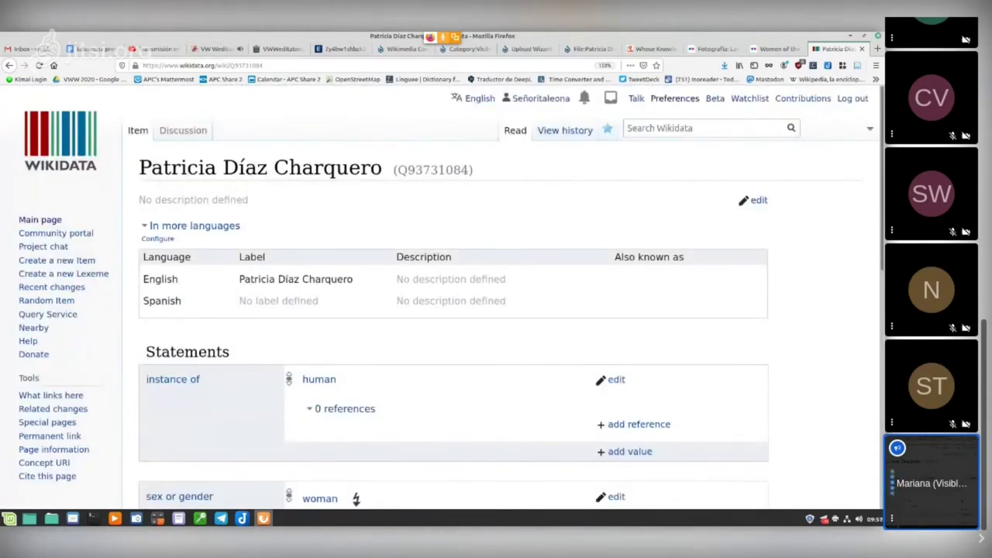
pyautogui.scroll(-4, 453, 310)
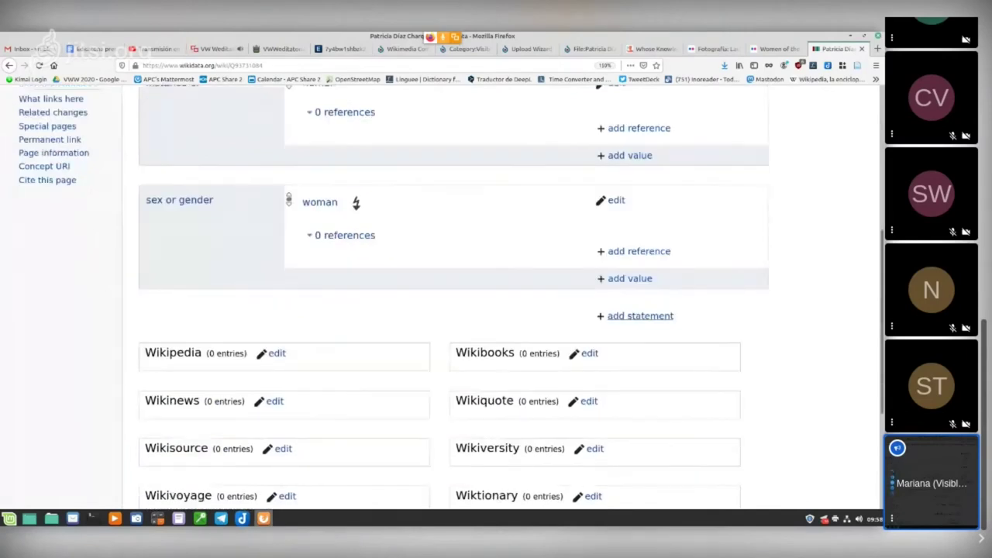
pyautogui.click(641, 316)
# Step: Publish an occupation statement with the typed value 'lawer'
pyautogui.press('Down')
pyautogui.press('Return')
pyautogui.write('lawer')
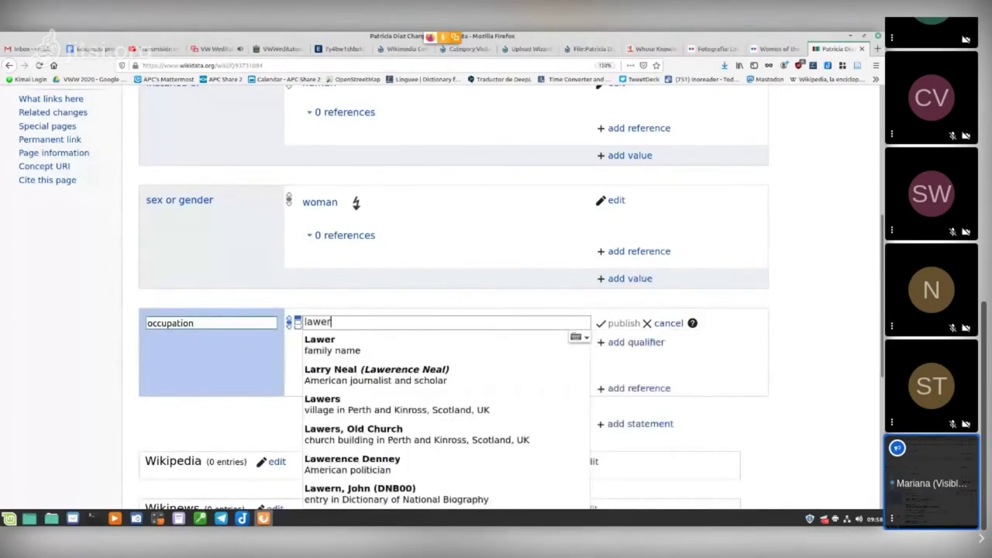
pyautogui.press('Escape')
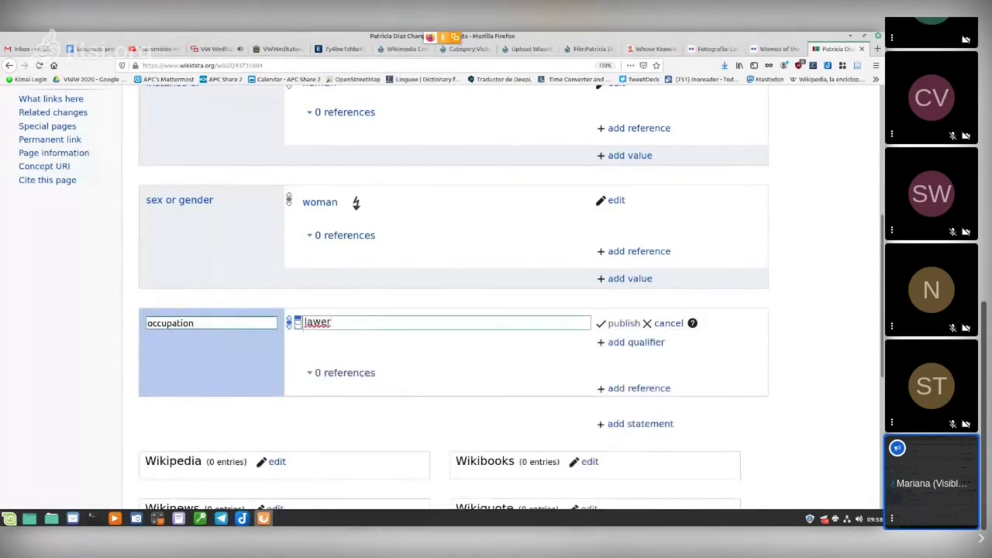
pyautogui.press('Return')
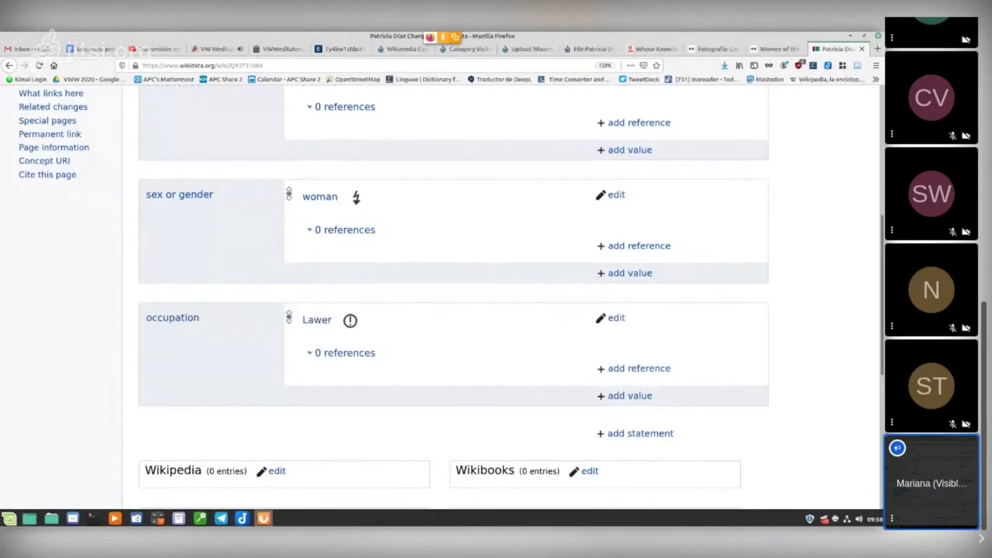
pyautogui.scroll(-4, 641, 279)
# Step: Publish a country of citizenship statement with value Uruguay
pyautogui.click(640, 279)
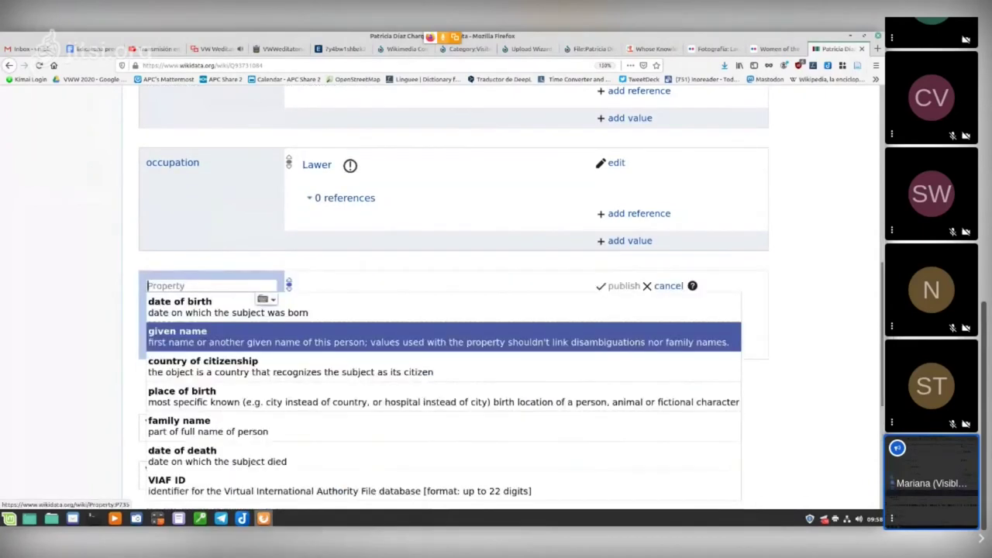
pyautogui.press('Down')
pyautogui.press('Return')
pyautogui.write('urugu')
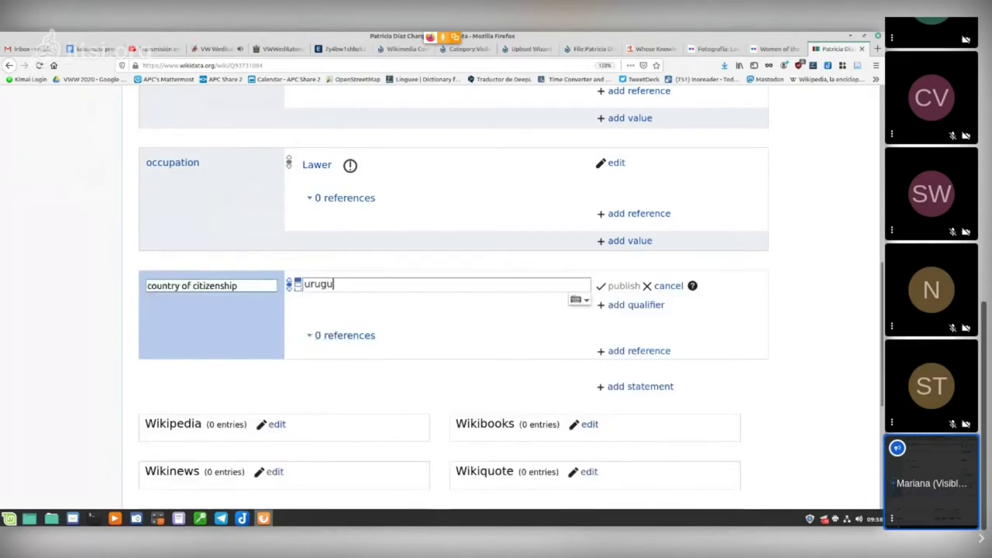
pyautogui.press('Return')
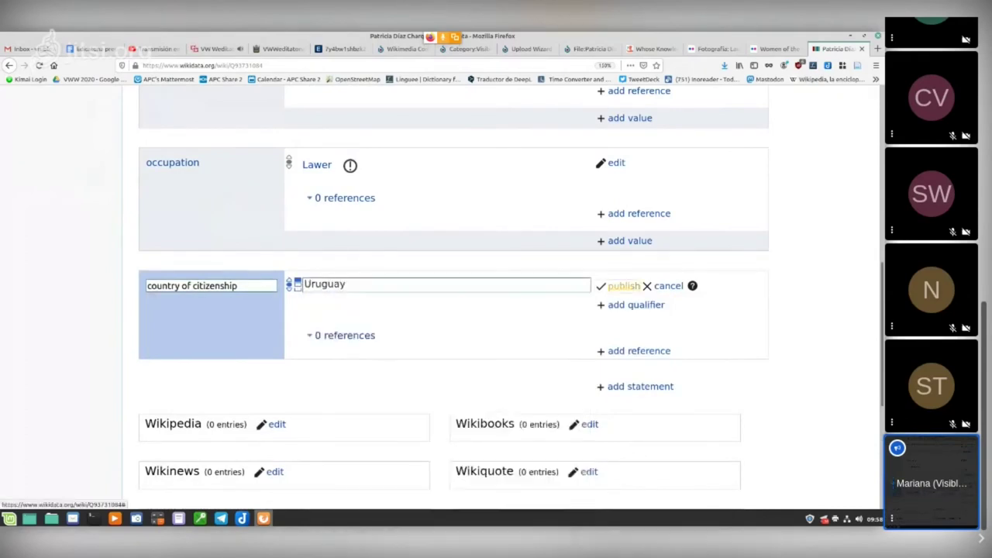
pyautogui.press('Return')
pyautogui.scroll(-1, 454, 300)
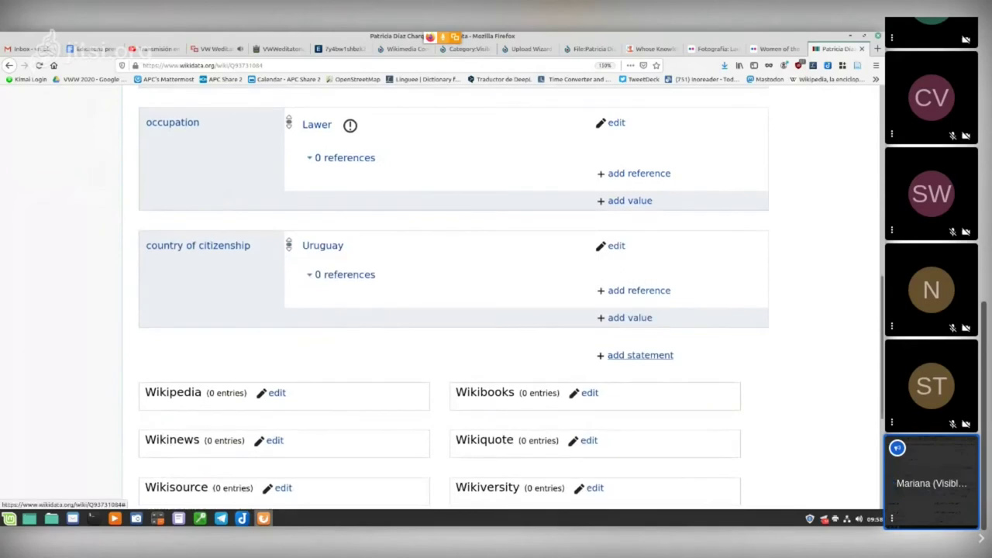
pyautogui.click(641, 355)
# Step: Publish an image statement using the person's matching portrait .jpg file from Commons
pyautogui.write('image')
pyautogui.press('Down')
pyautogui.press('Return')
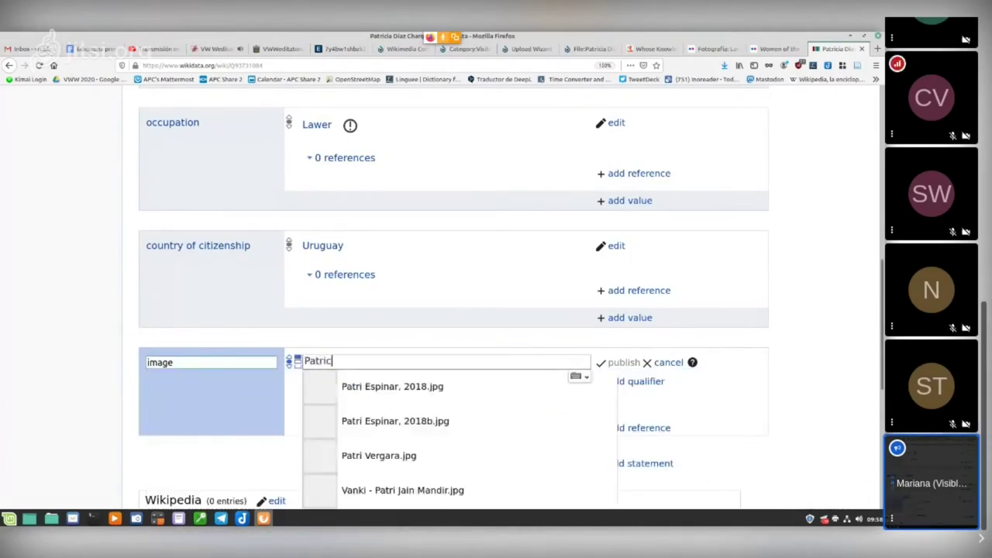
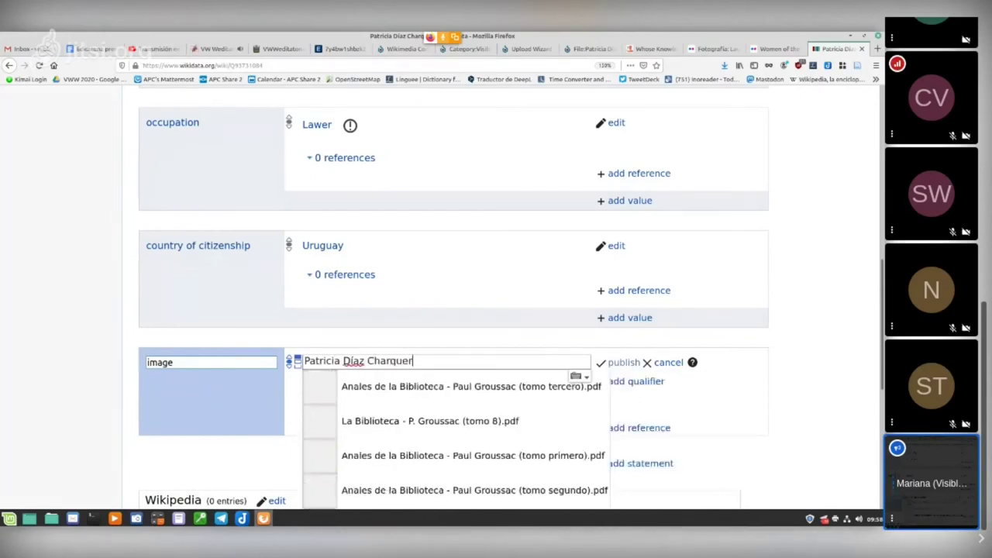
pyautogui.scroll(-3, 399, 361)
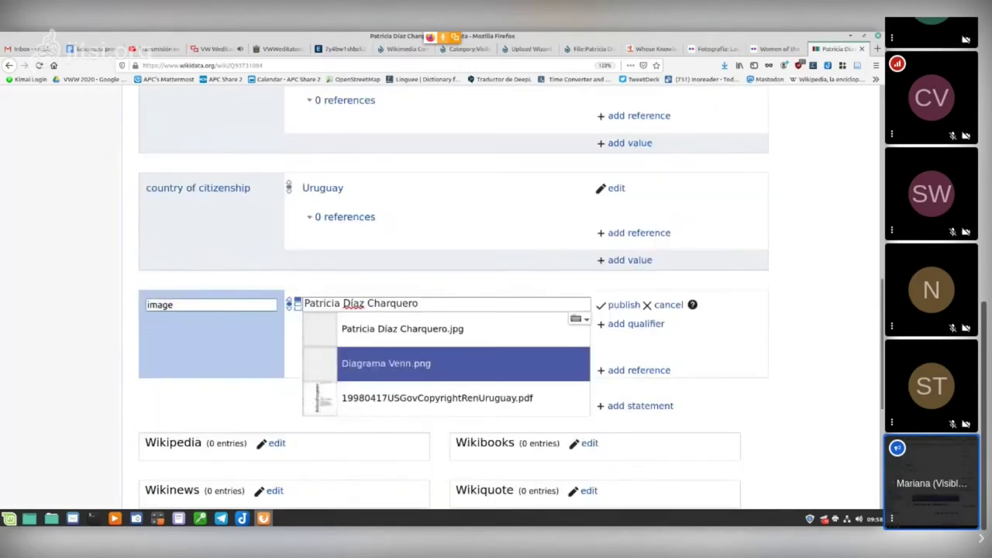
pyautogui.click(400, 328)
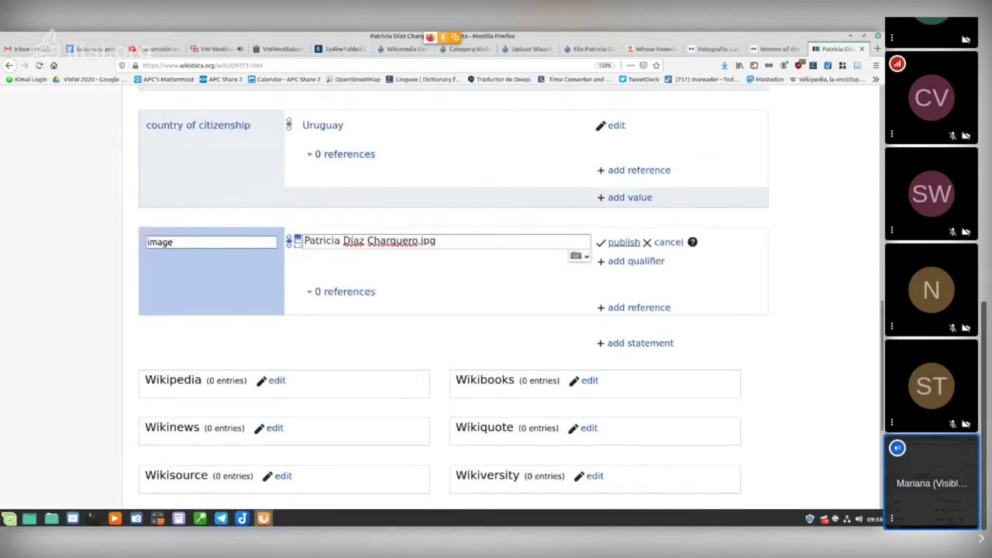
pyautogui.click(624, 242)
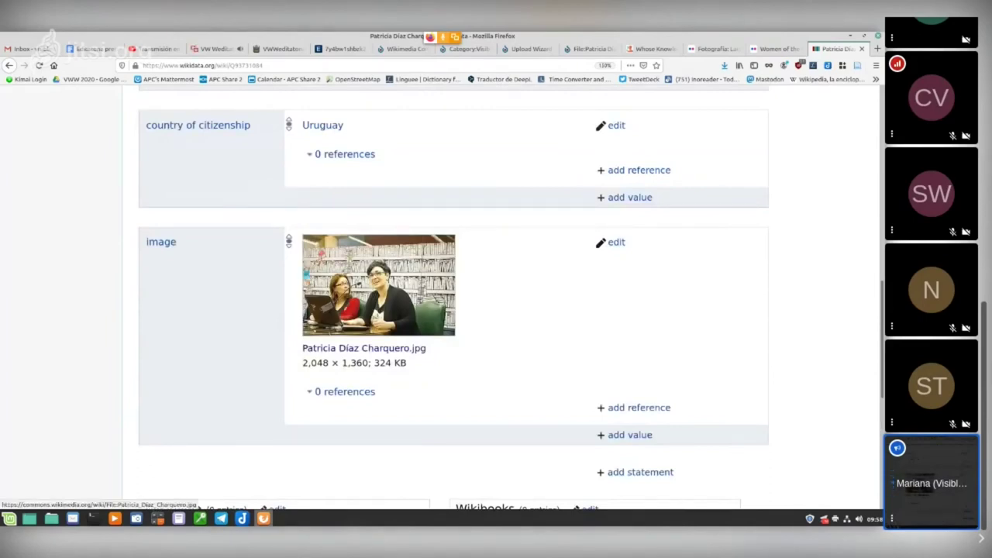
pyautogui.scroll(1, 364, 350)
pyautogui.scroll(-4, 379, 465)
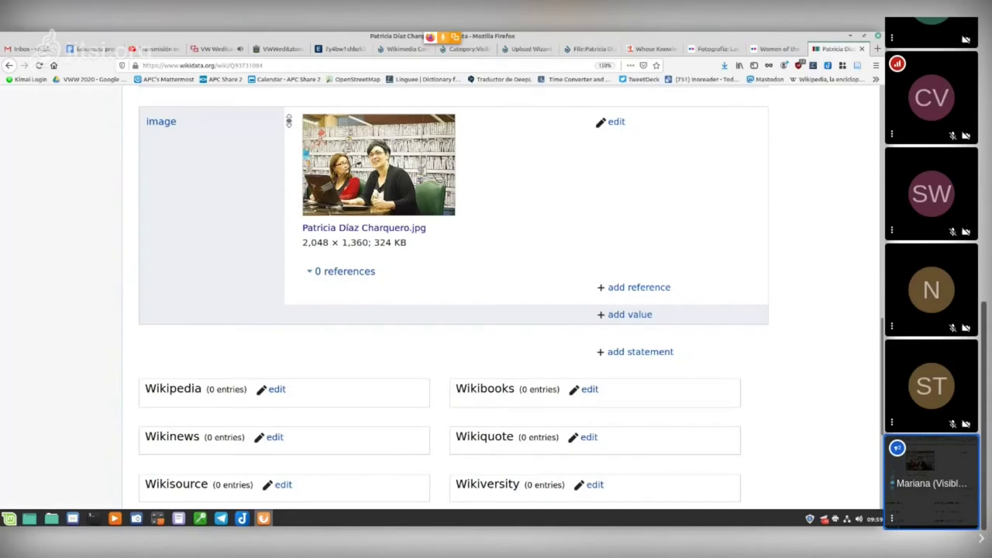
# Step: Scroll to the top of the item and switch to the VW Weditatona Jitsi Meet tab
pyautogui.scroll(15, 454, 302)
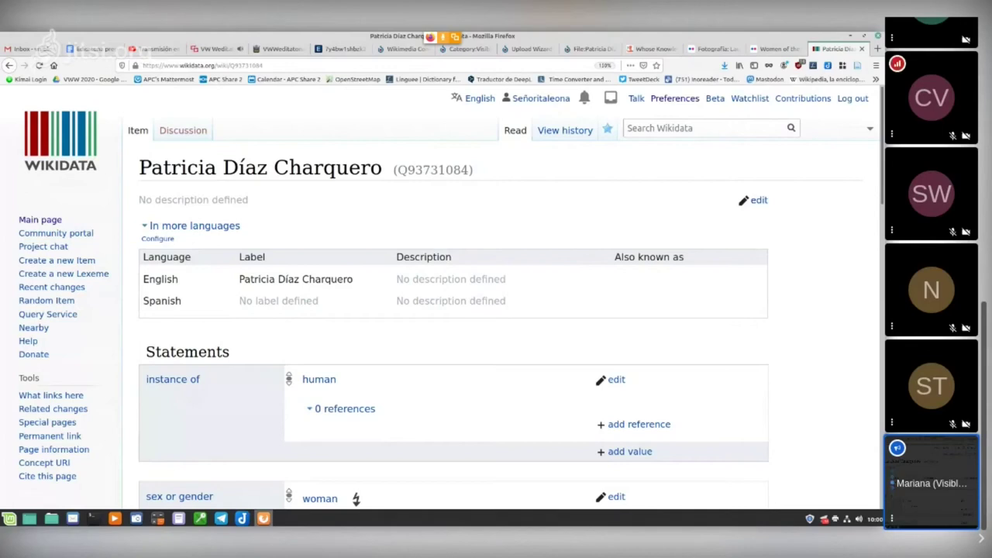
pyautogui.click(215, 49)
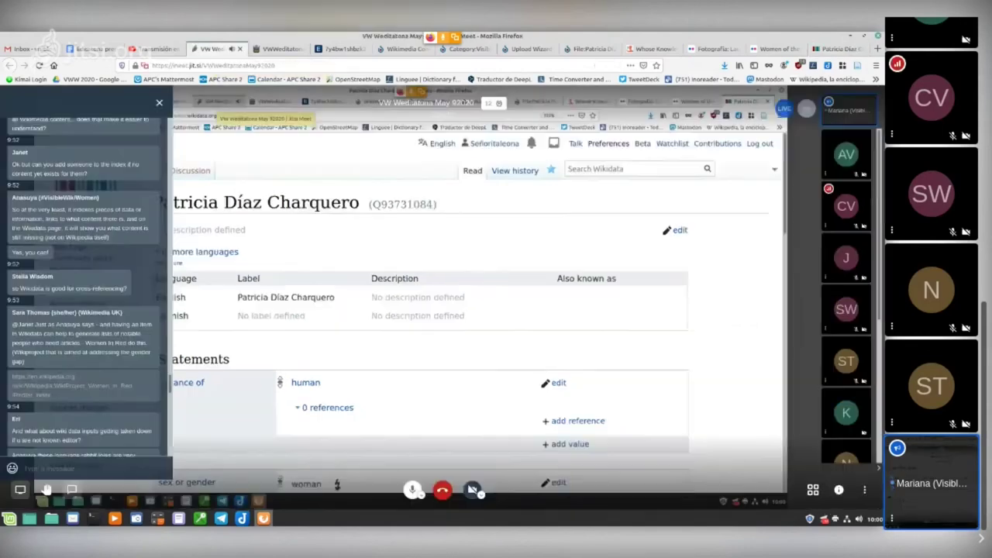